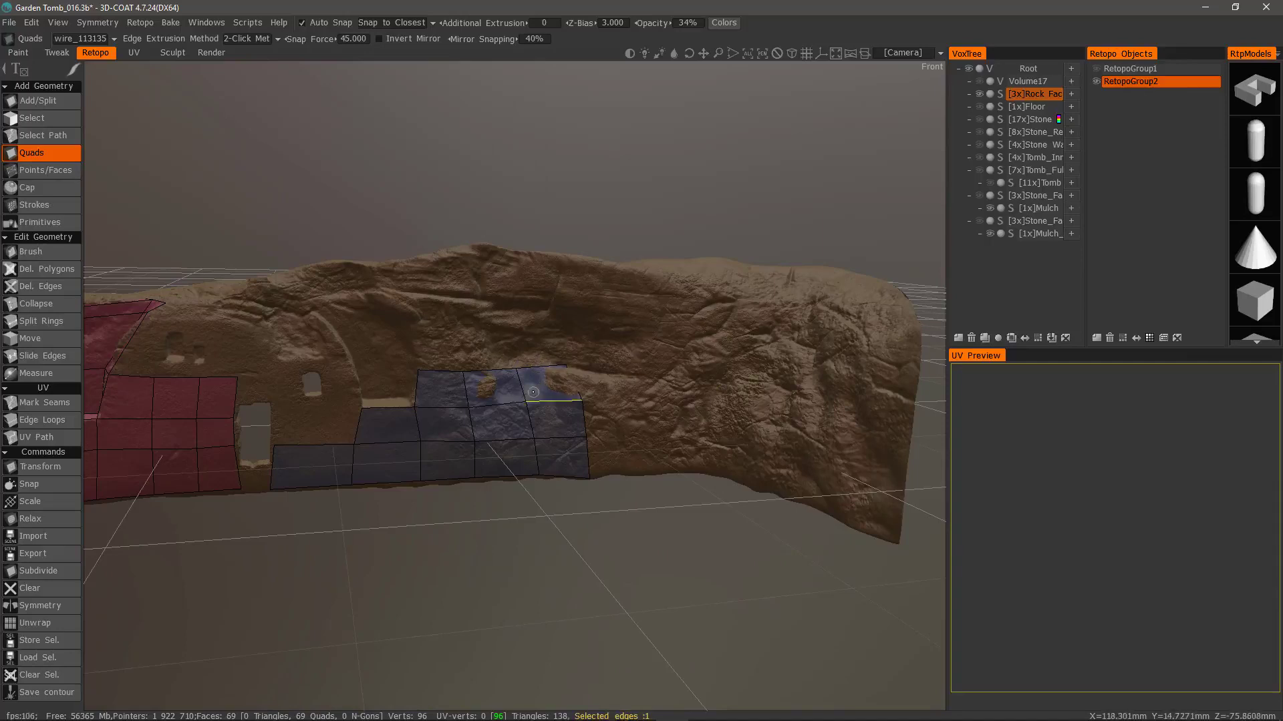
Extend the lower row of the blue retopo mesh by two quads along the rock base using the 2-Click Method for edge extrusion
middle_drag(652, 487, 646, 487)
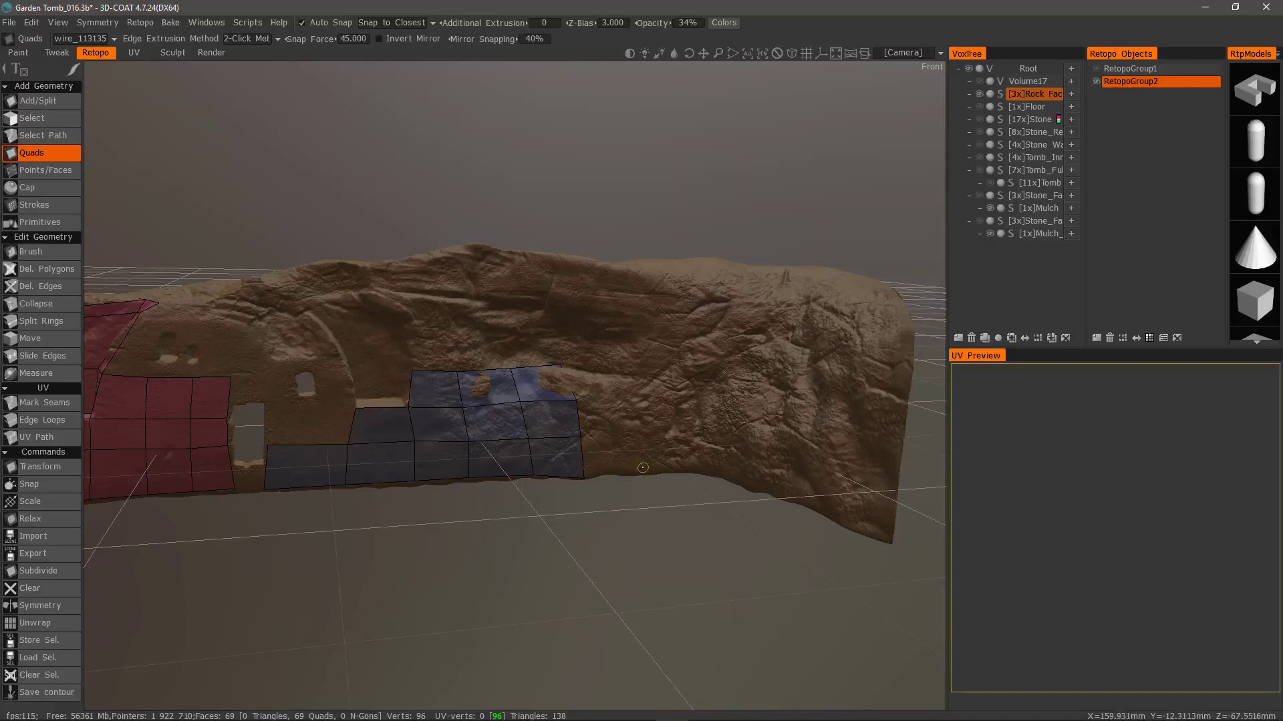
drag(188, 180, 233, 56)
click(249, 40)
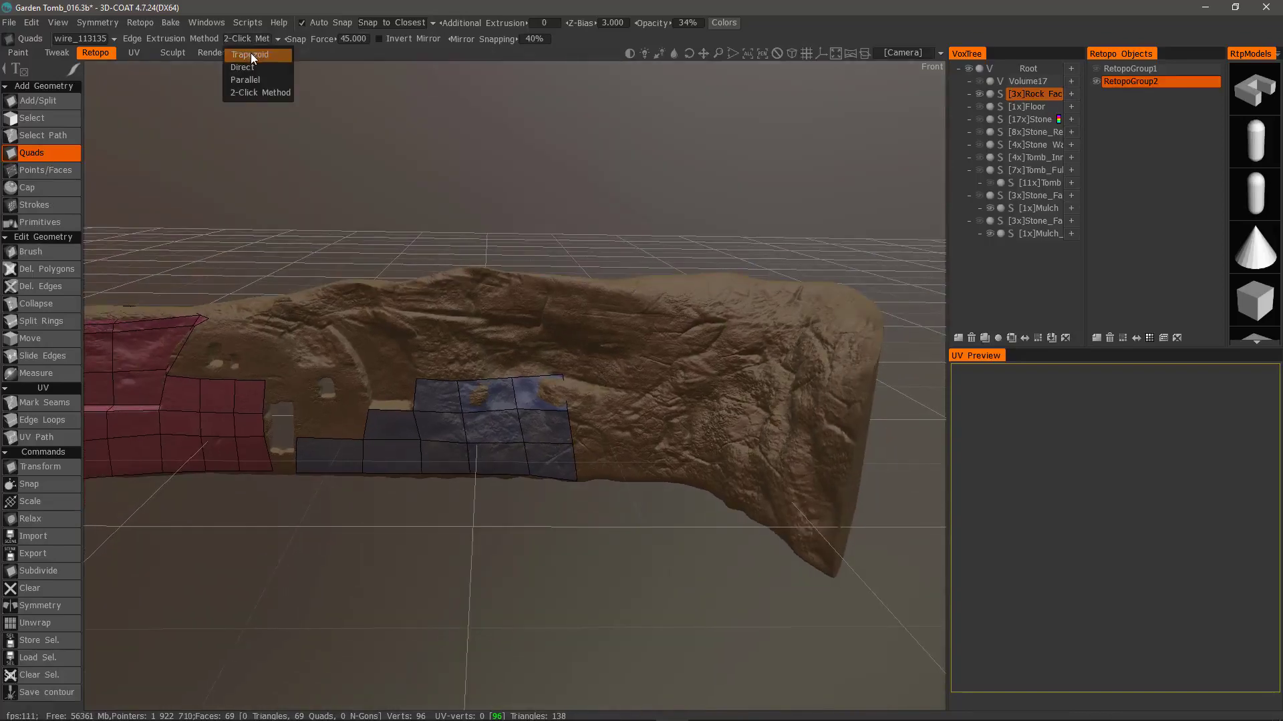
click(263, 91)
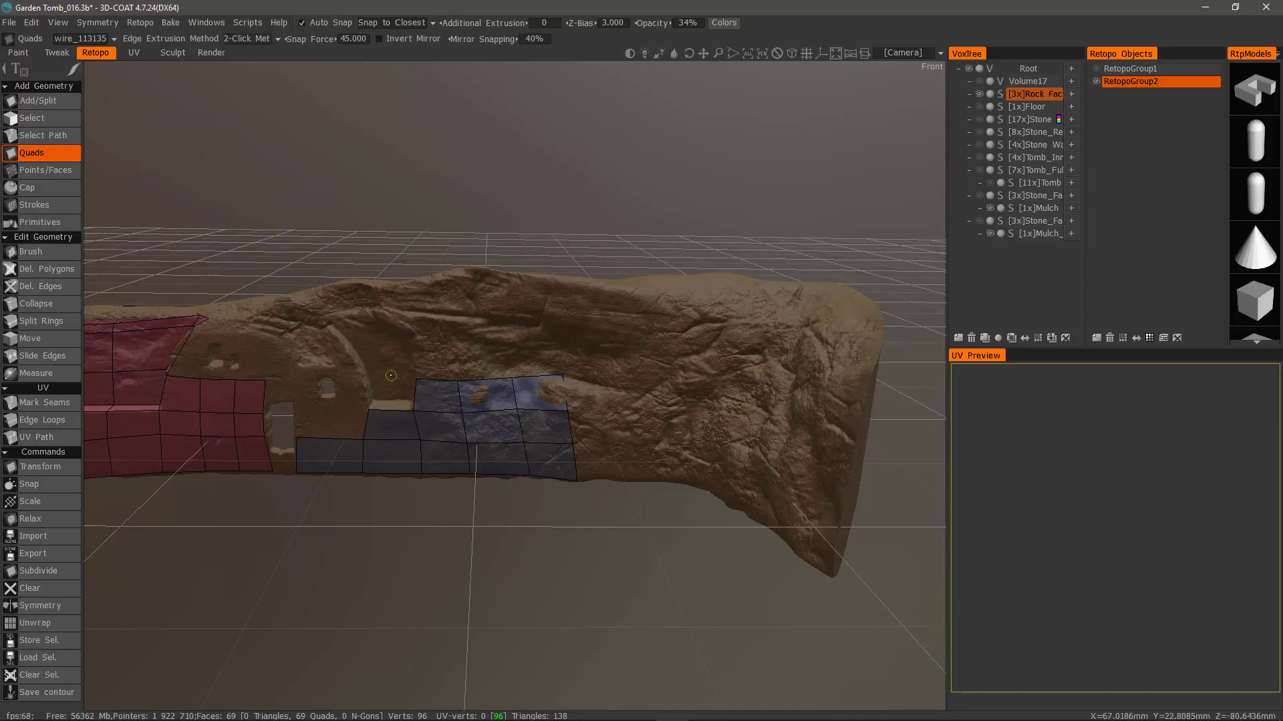
alt+drag(579, 470, 532, 435)
alt+right_drag(532, 435, 487, 404)
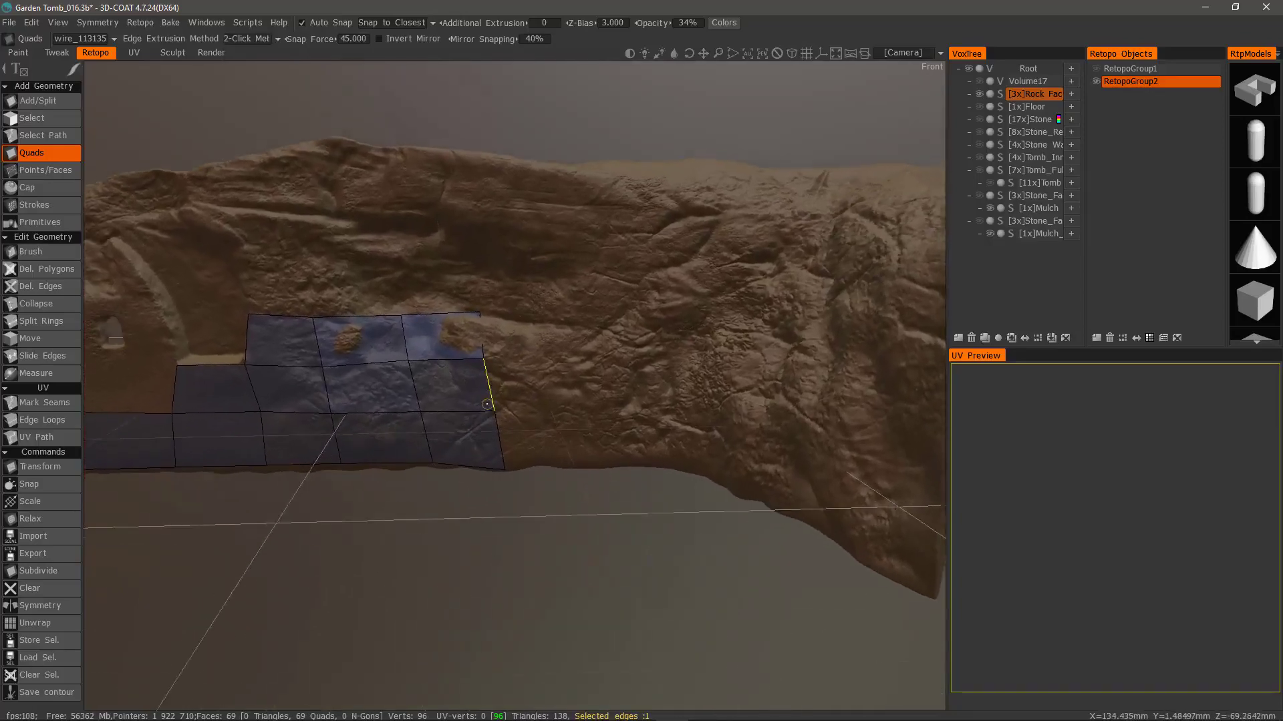
alt+drag(487, 404, 501, 405)
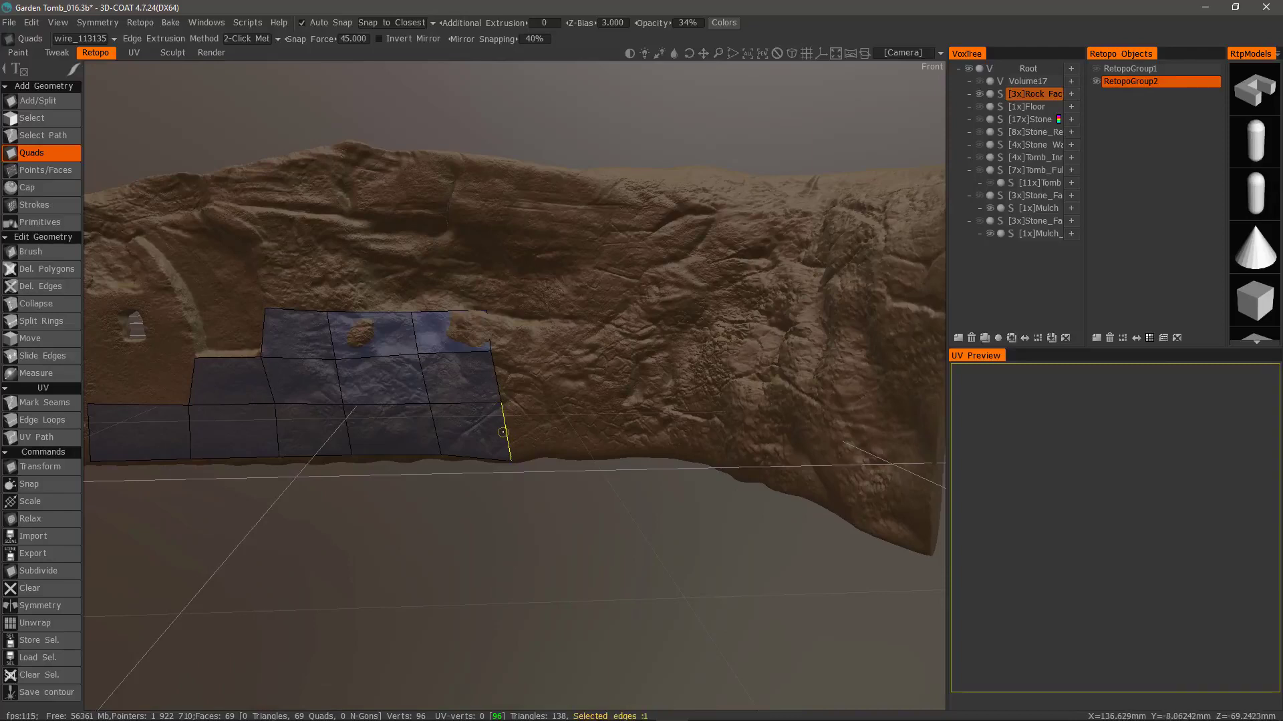
click(503, 431)
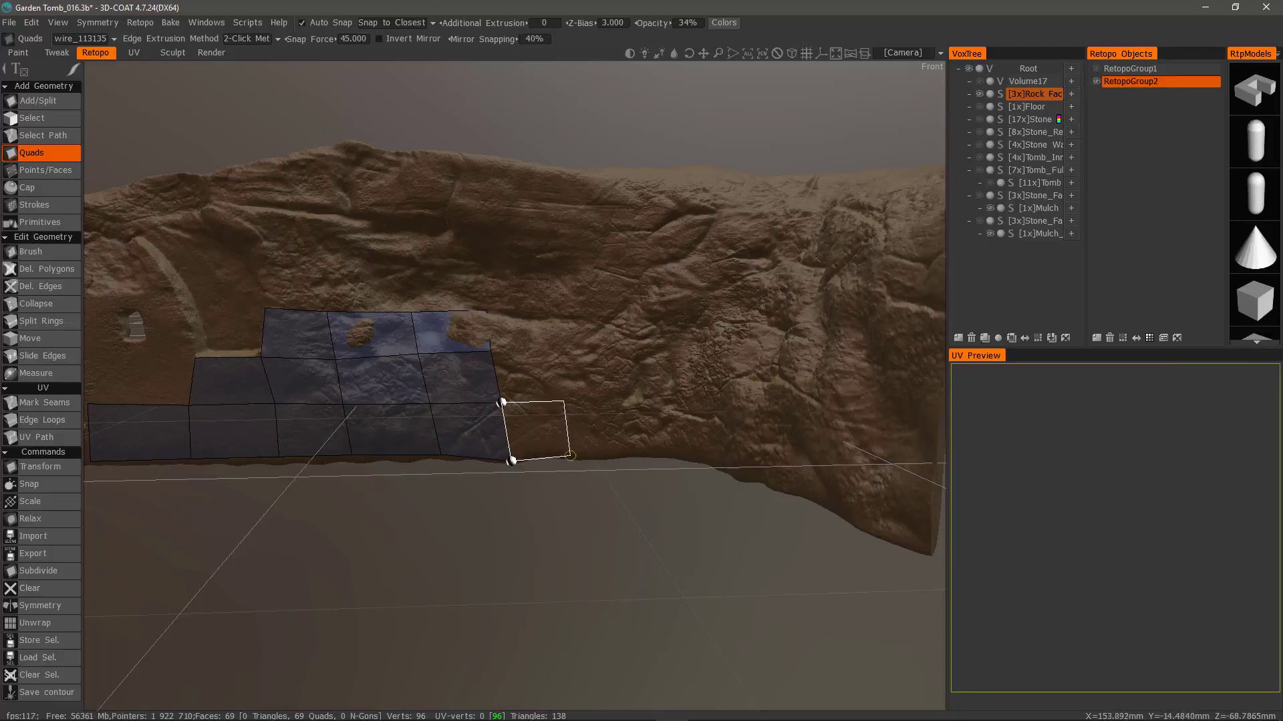
click(574, 455)
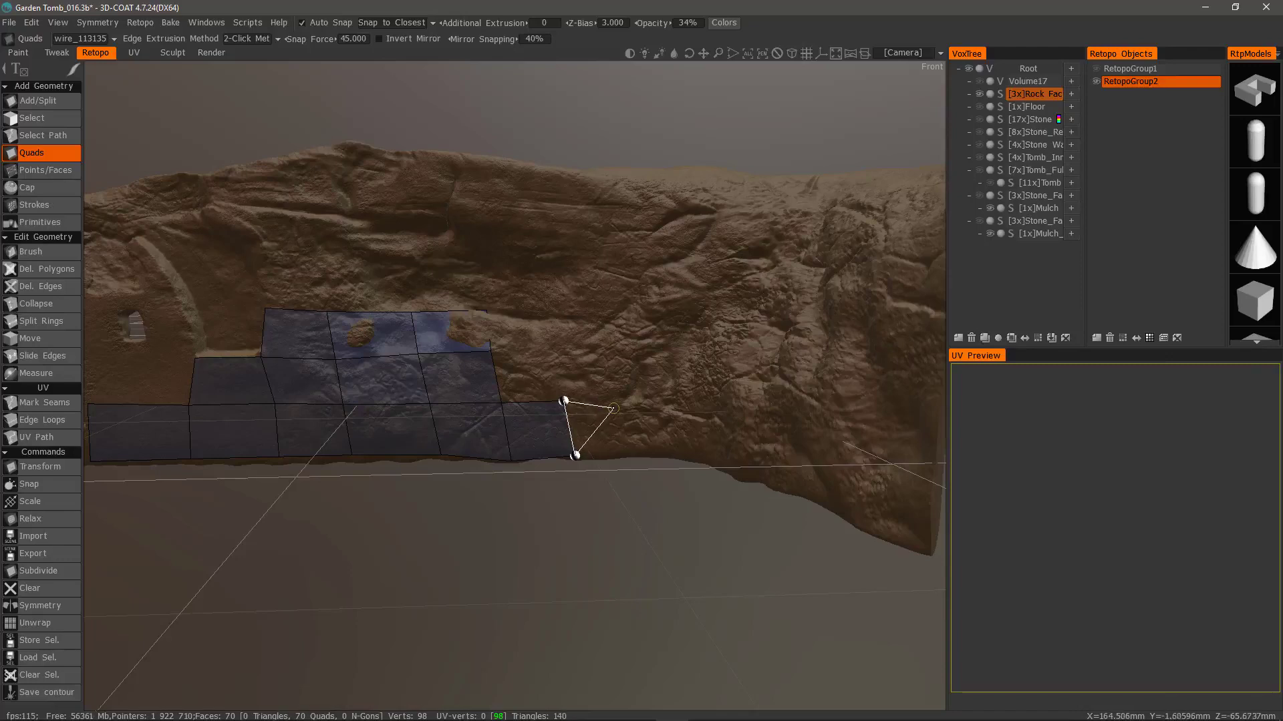
click(643, 453)
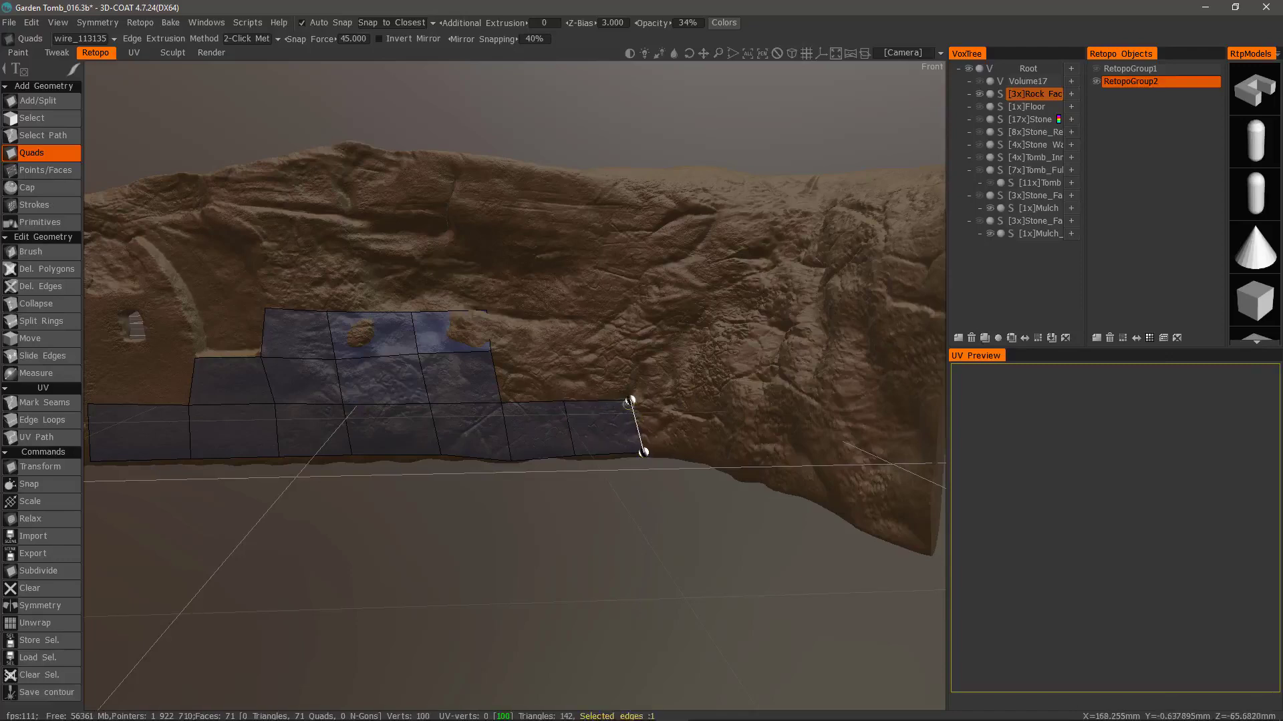
Extend the lower row by three more quads along the curving rock base and end the extrusion
click(594, 399)
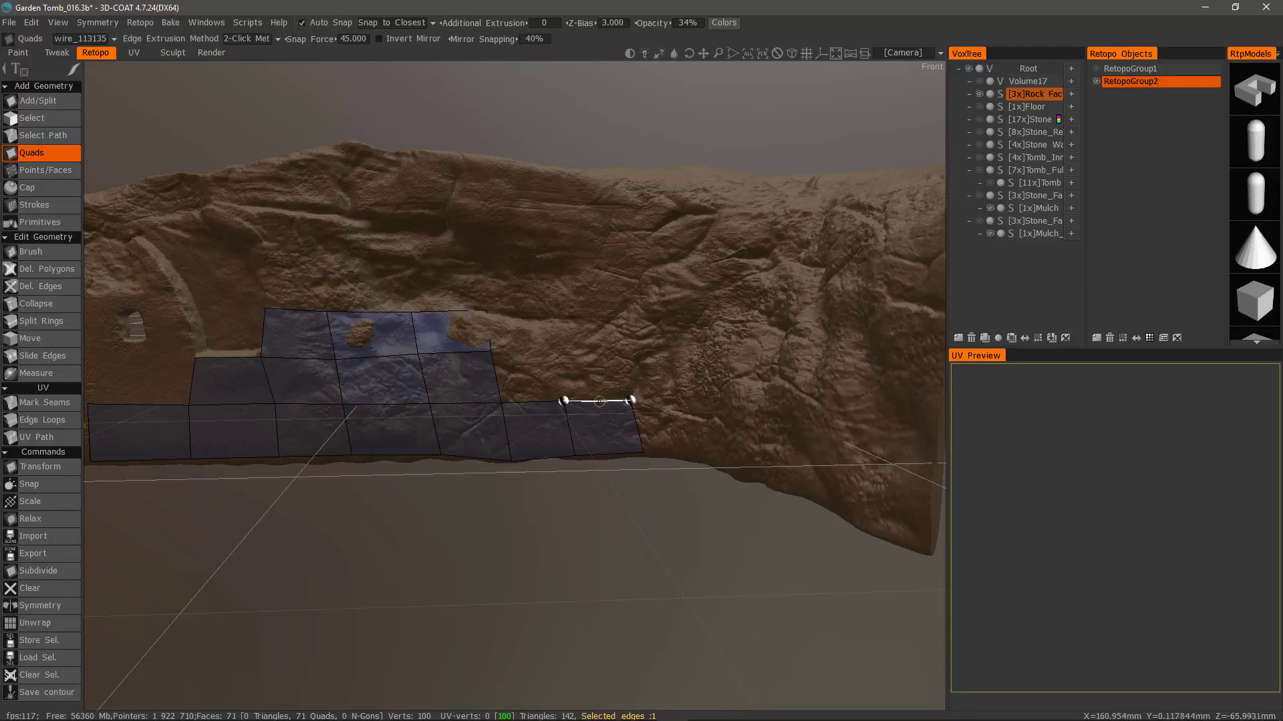
click(605, 400)
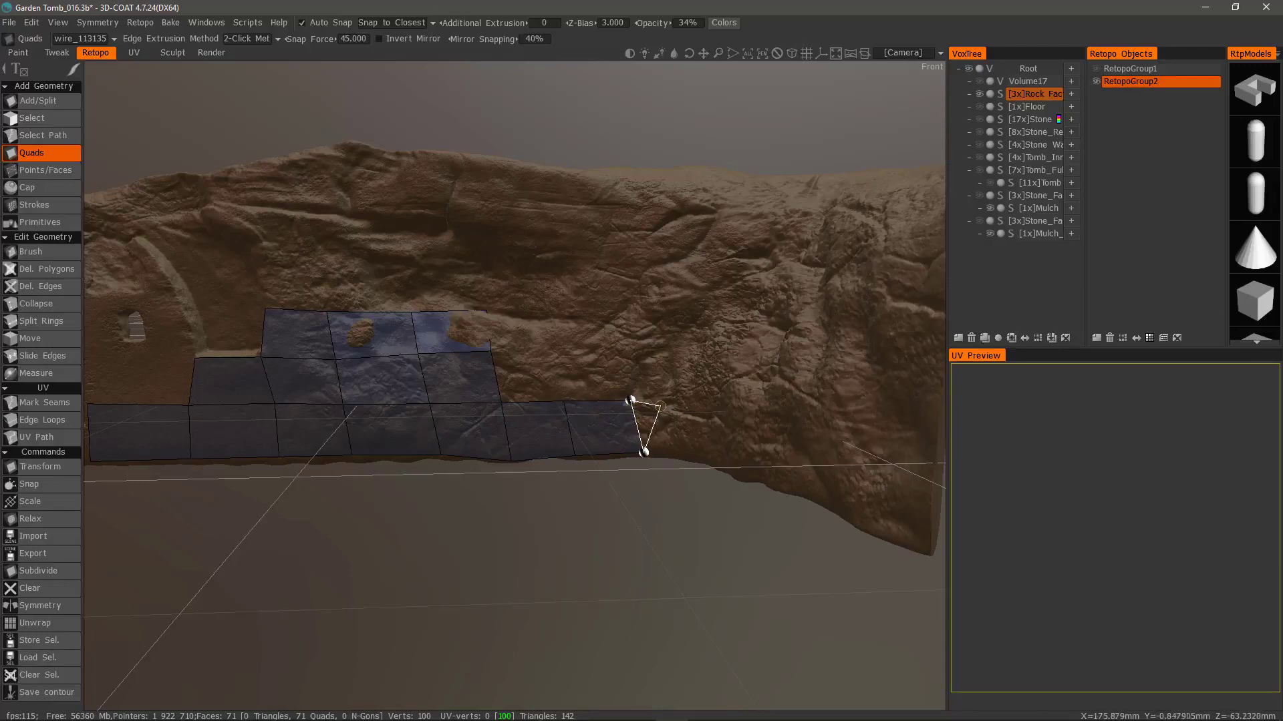
click(695, 456)
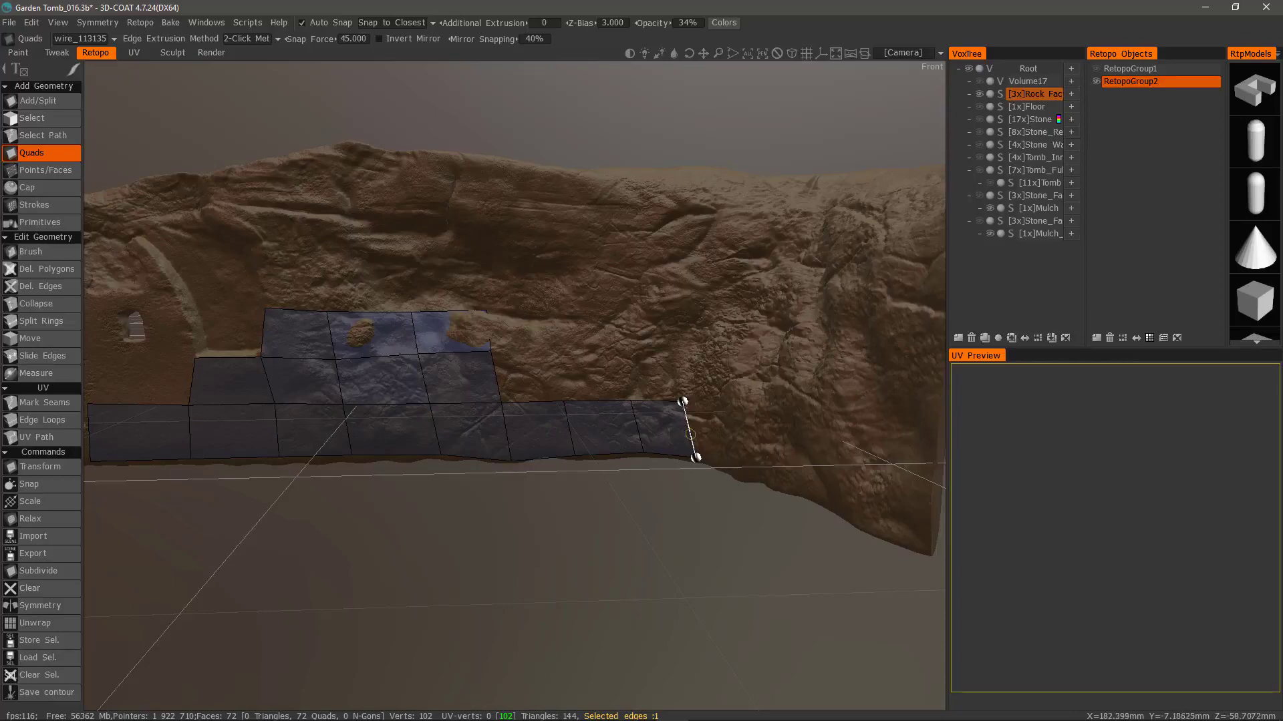
middle_drag(687, 425, 648, 372)
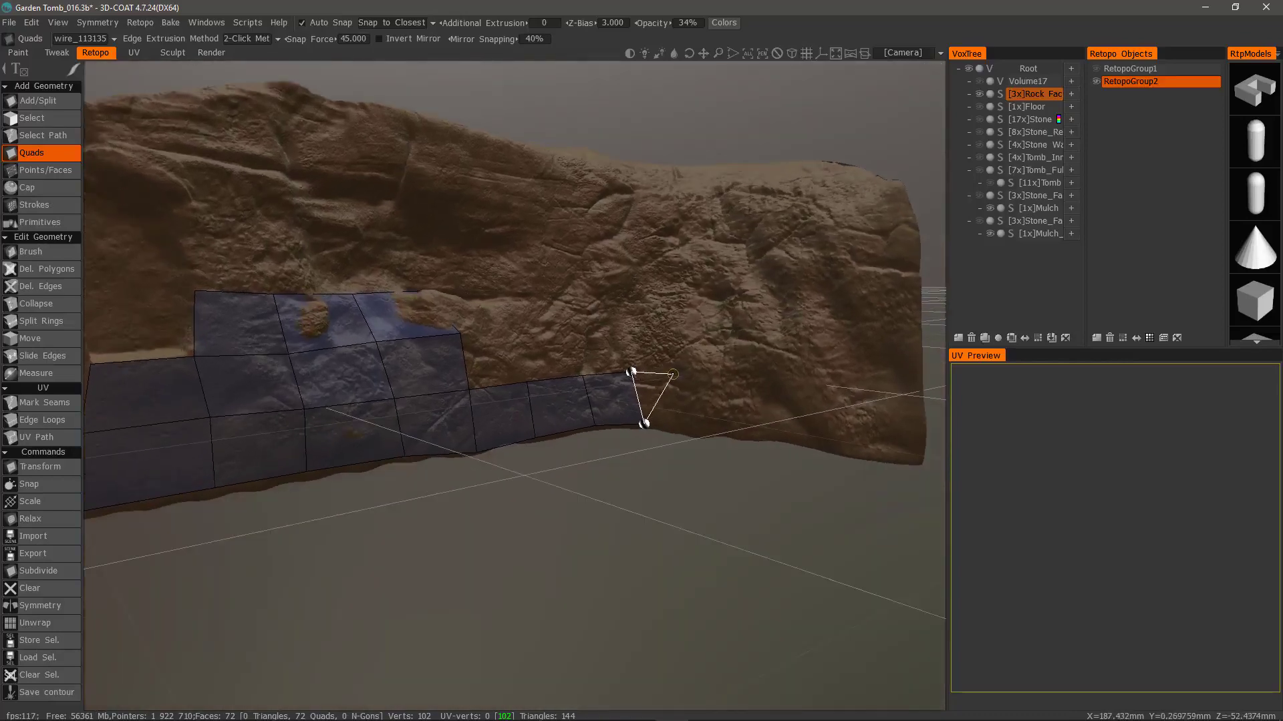
click(687, 371)
click(694, 433)
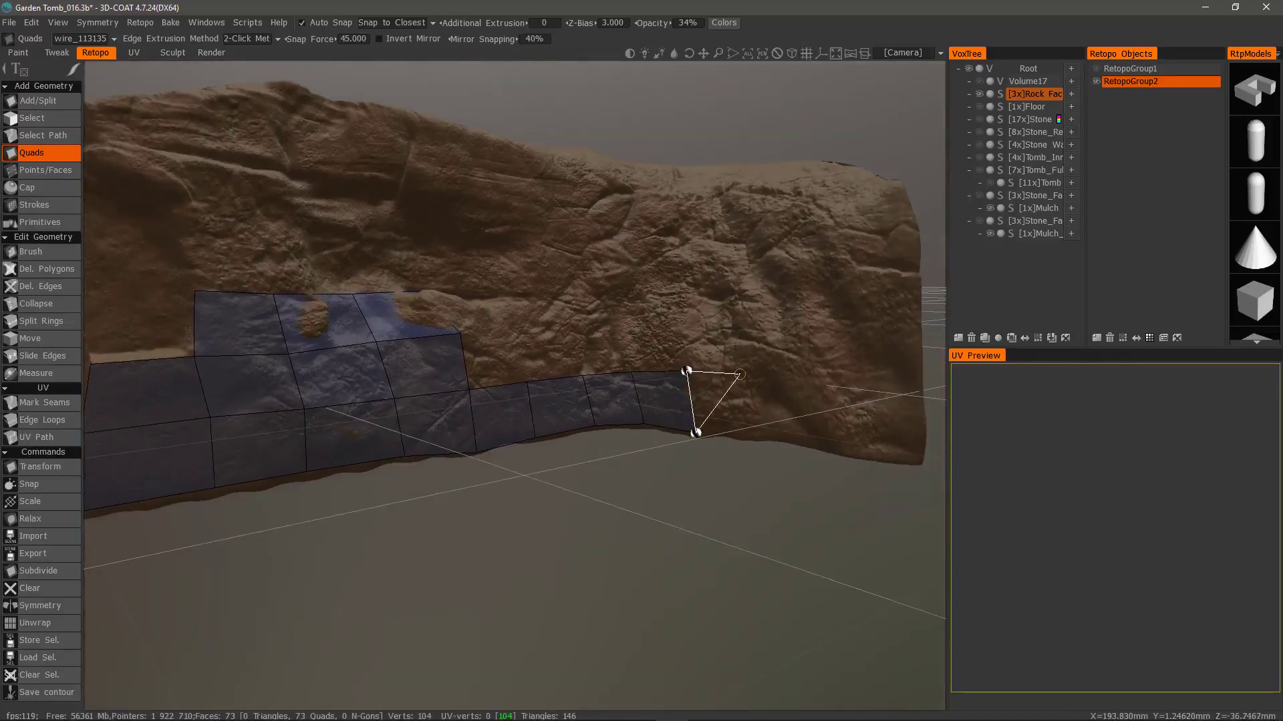
click(752, 436)
middle_drag(752, 436, 738, 391)
key(Escape)
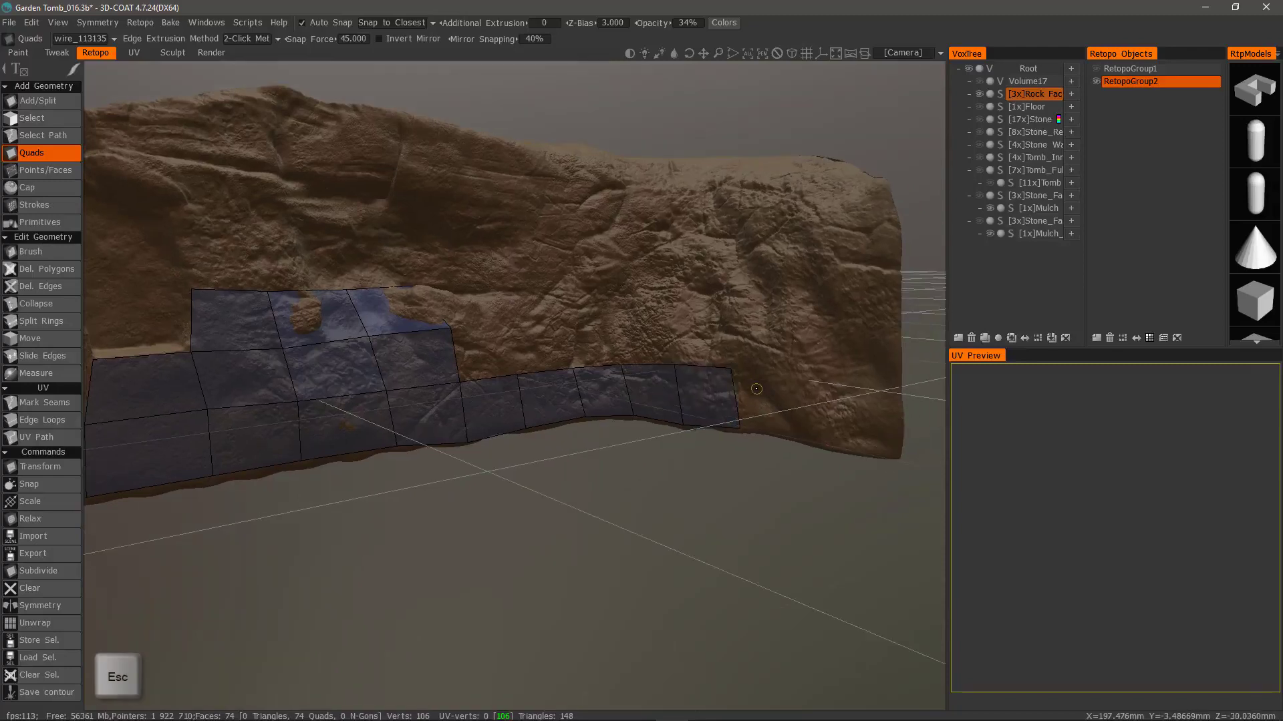
Extrude two more lower-row quads using Direct edge extrusion with a snap force of 74.850, and switch the extrusion method to Parallel
click(247, 39)
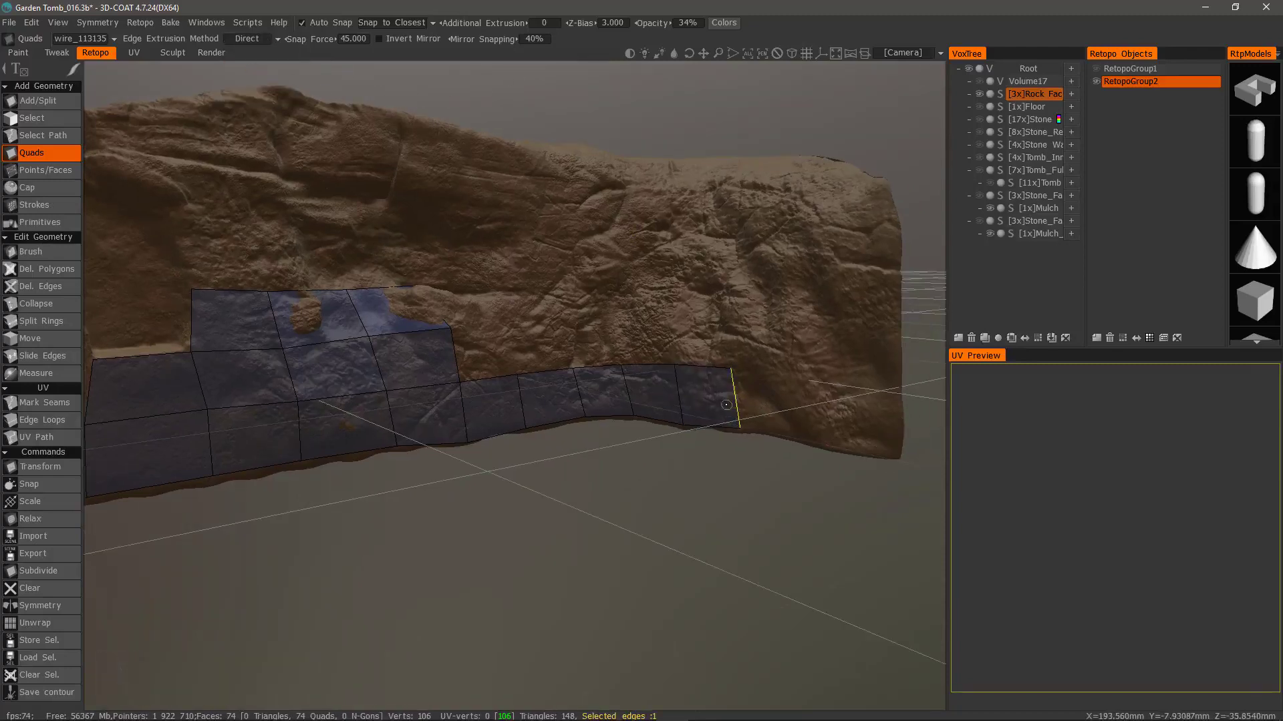
drag(735, 397, 833, 415)
drag(834, 414, 889, 424)
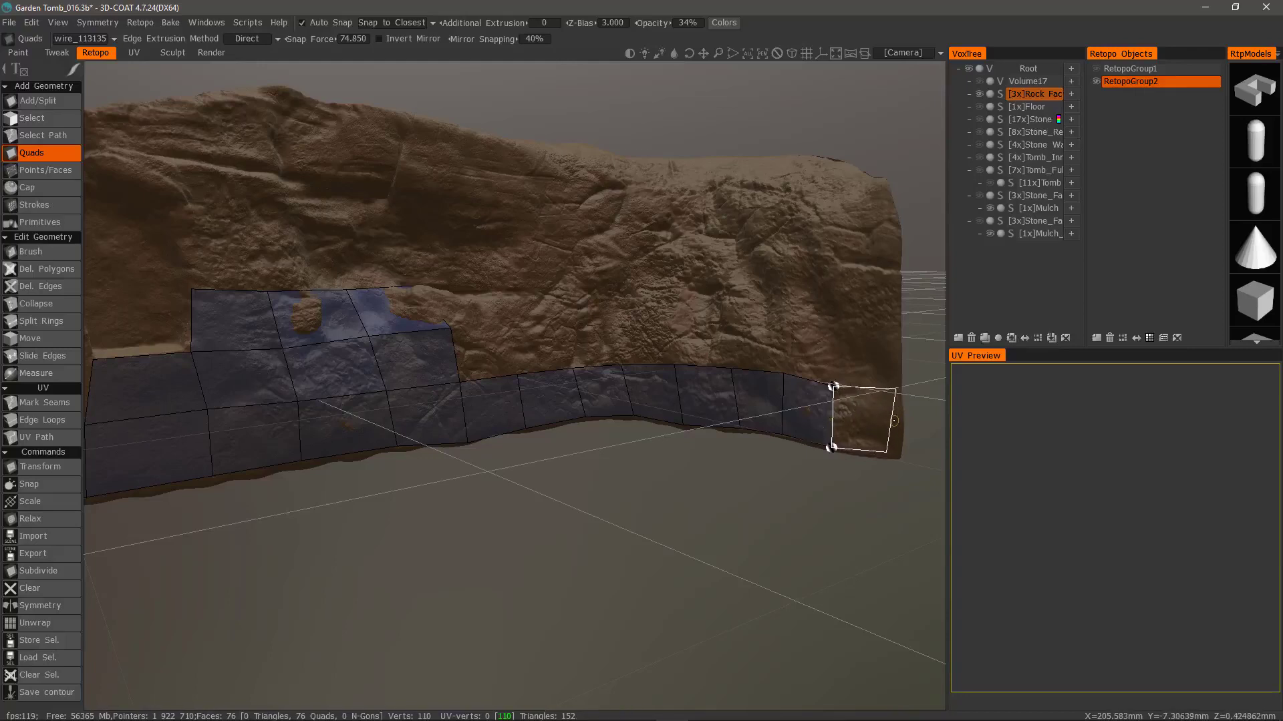
alt+drag(894, 421, 881, 436)
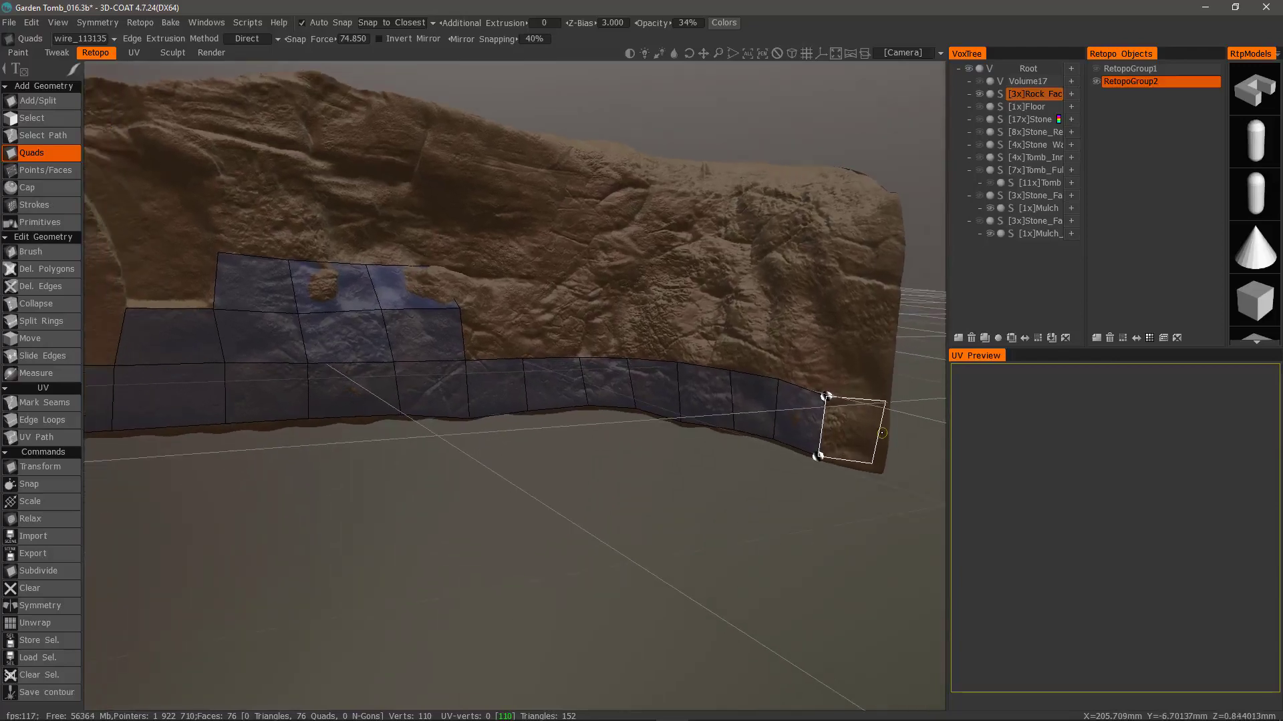
click(251, 40)
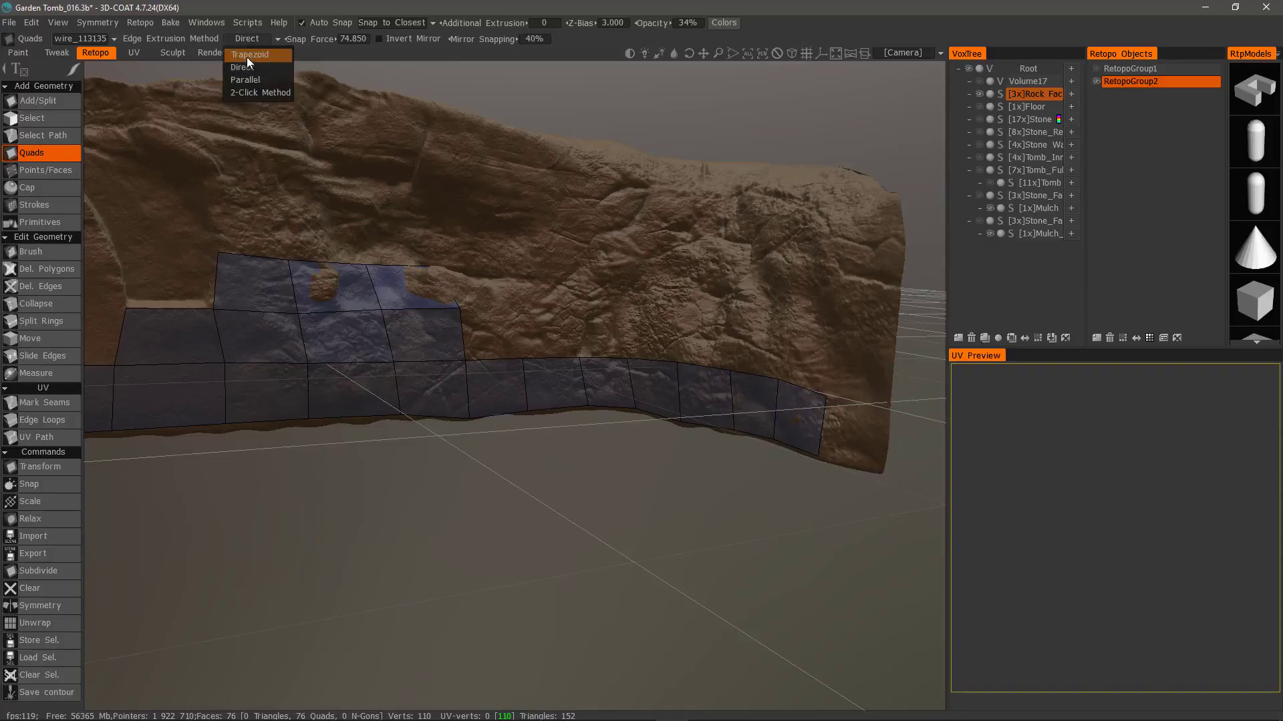
click(251, 80)
click(818, 429)
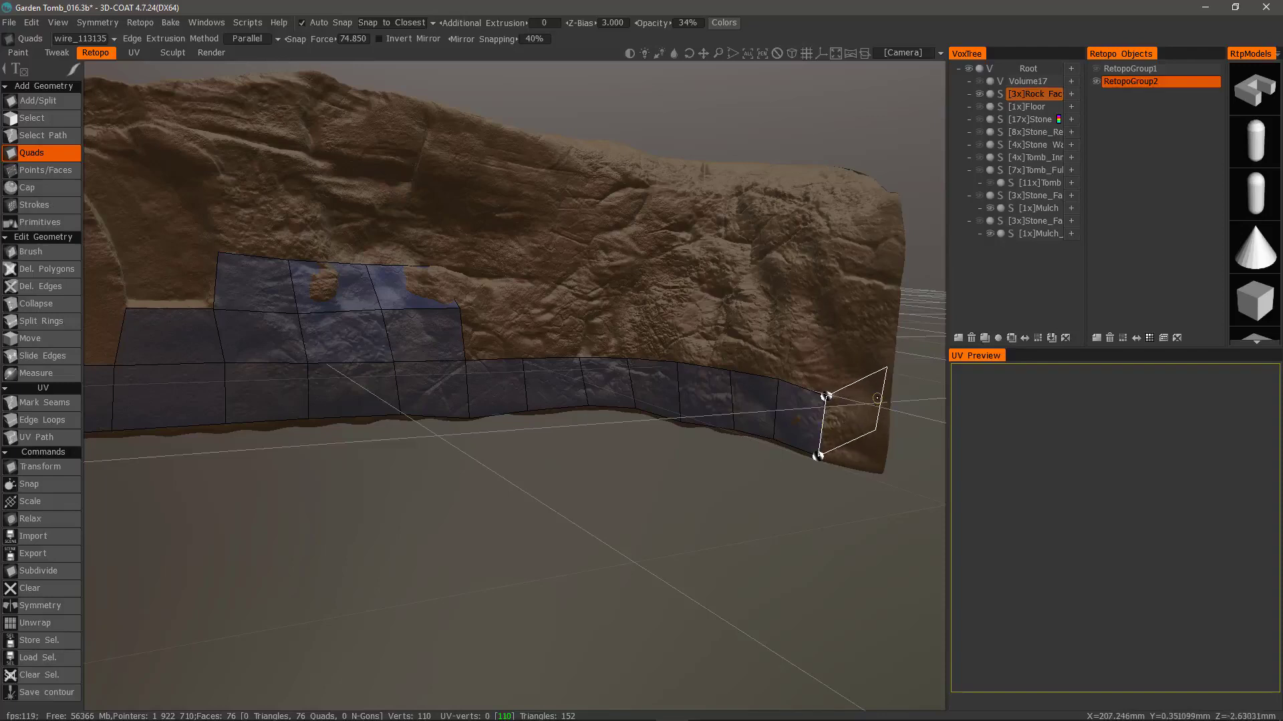
click(879, 399)
click(845, 444)
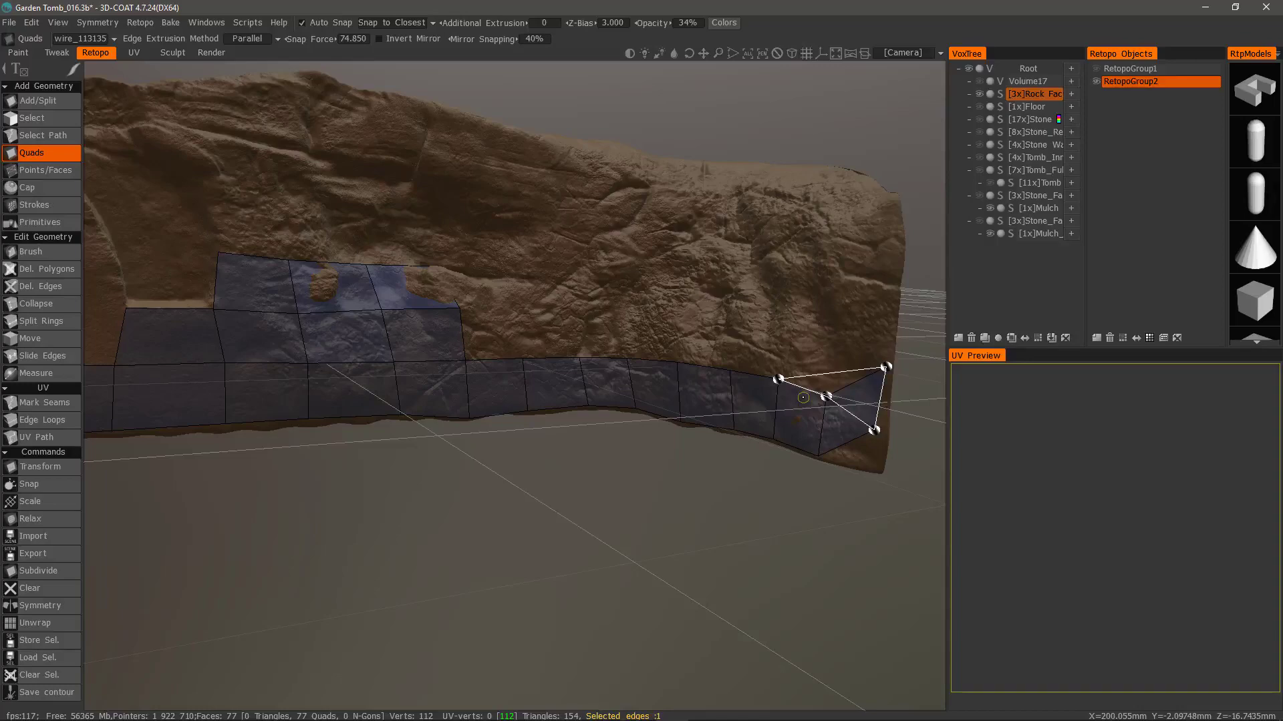
key(Escape)
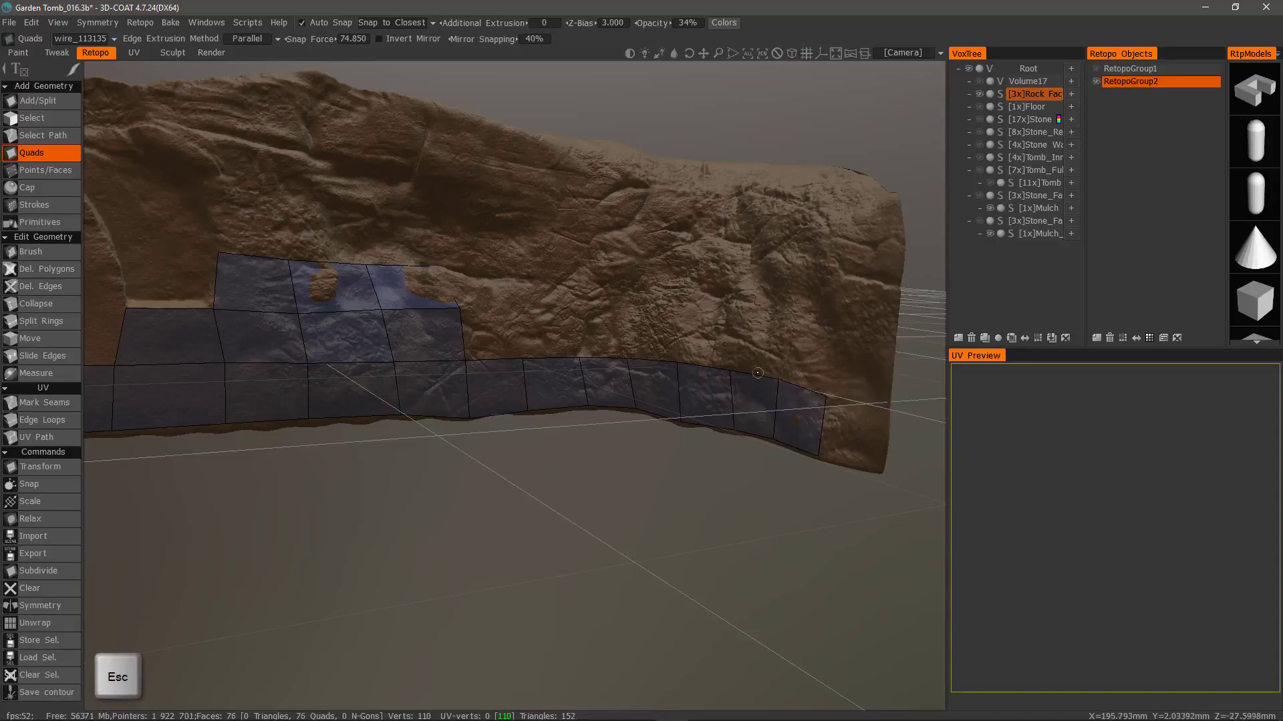
Extrude a final quad at the far end of the lower row and build a two-by-two block of quads above the last two
alt+drag(809, 433, 879, 436)
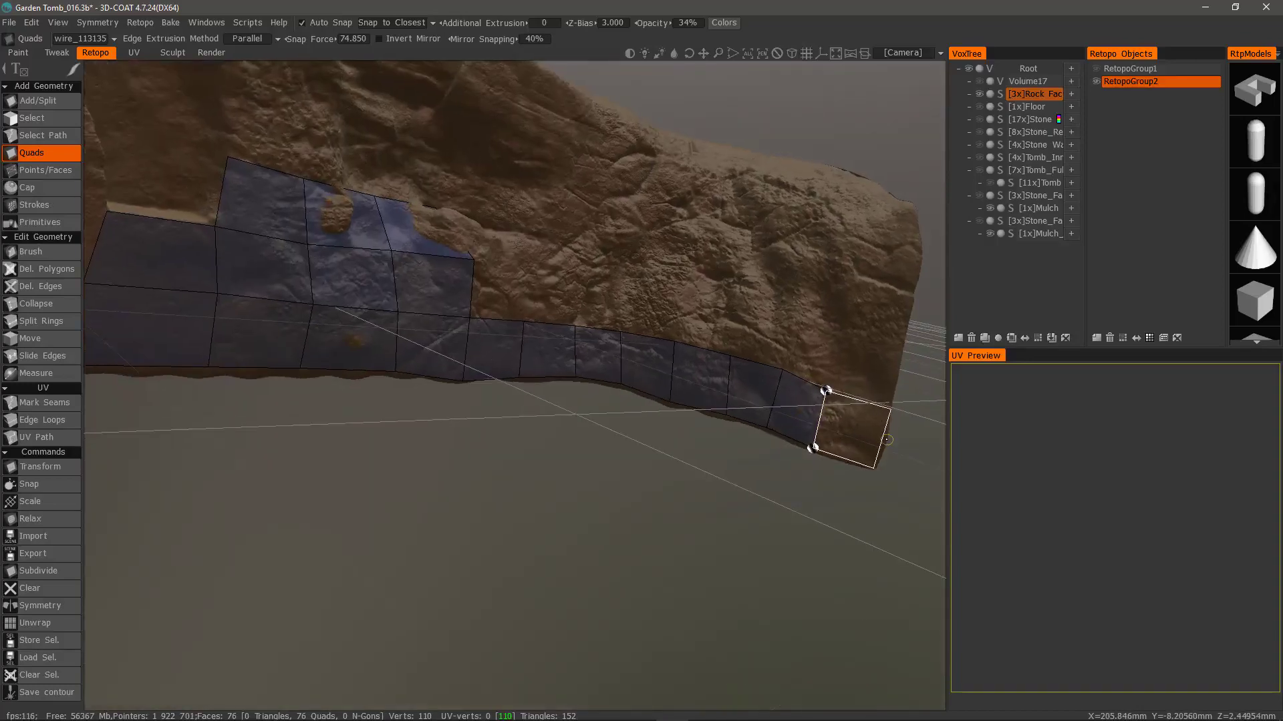
click(879, 436)
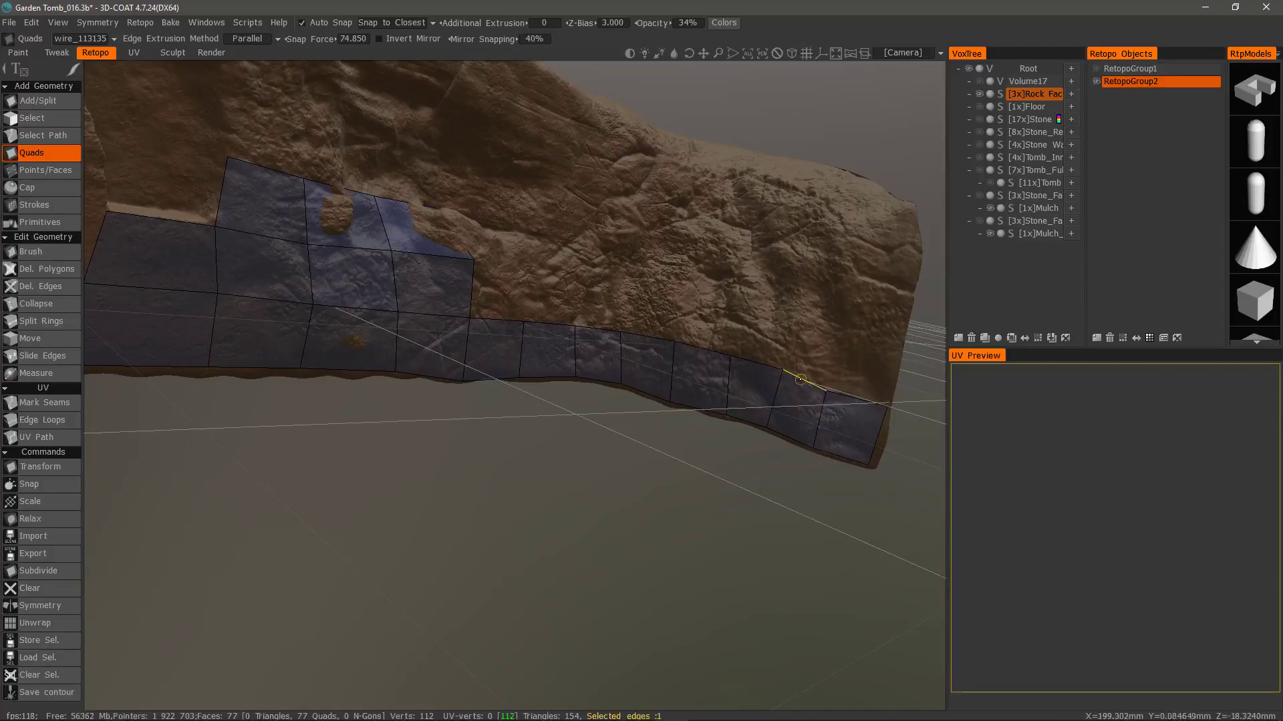
drag(804, 382, 855, 286)
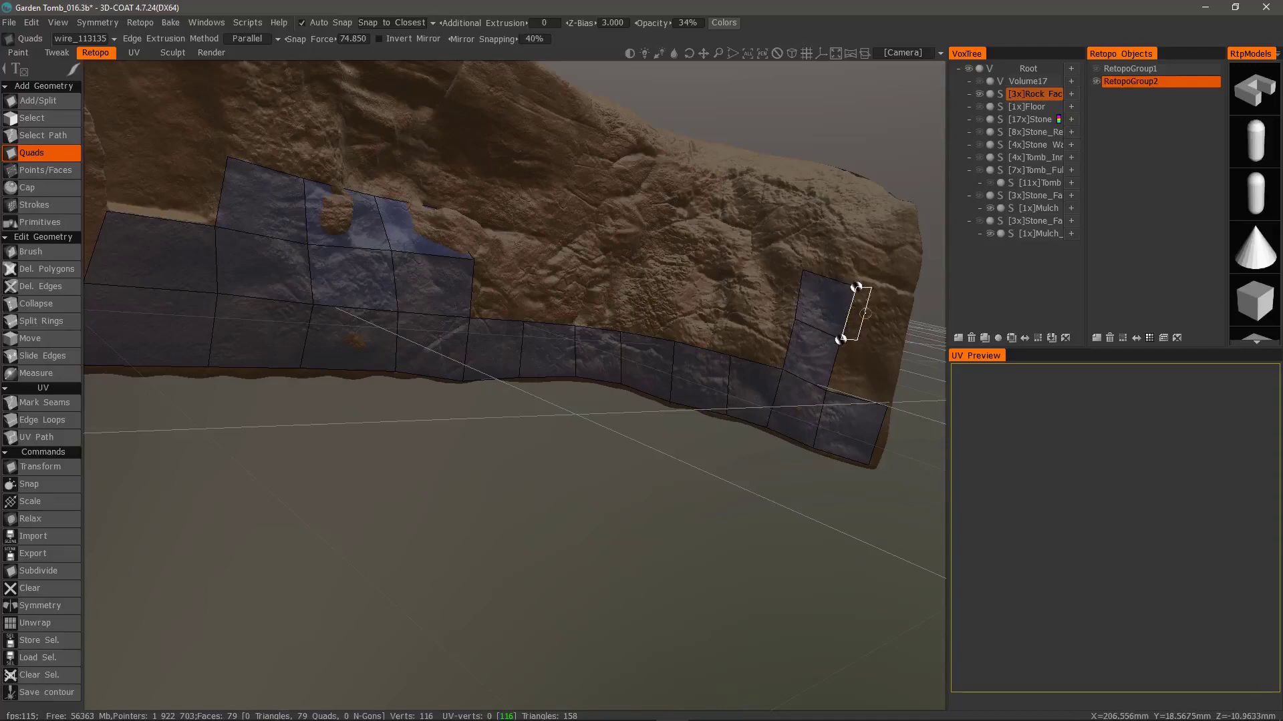
click(901, 328)
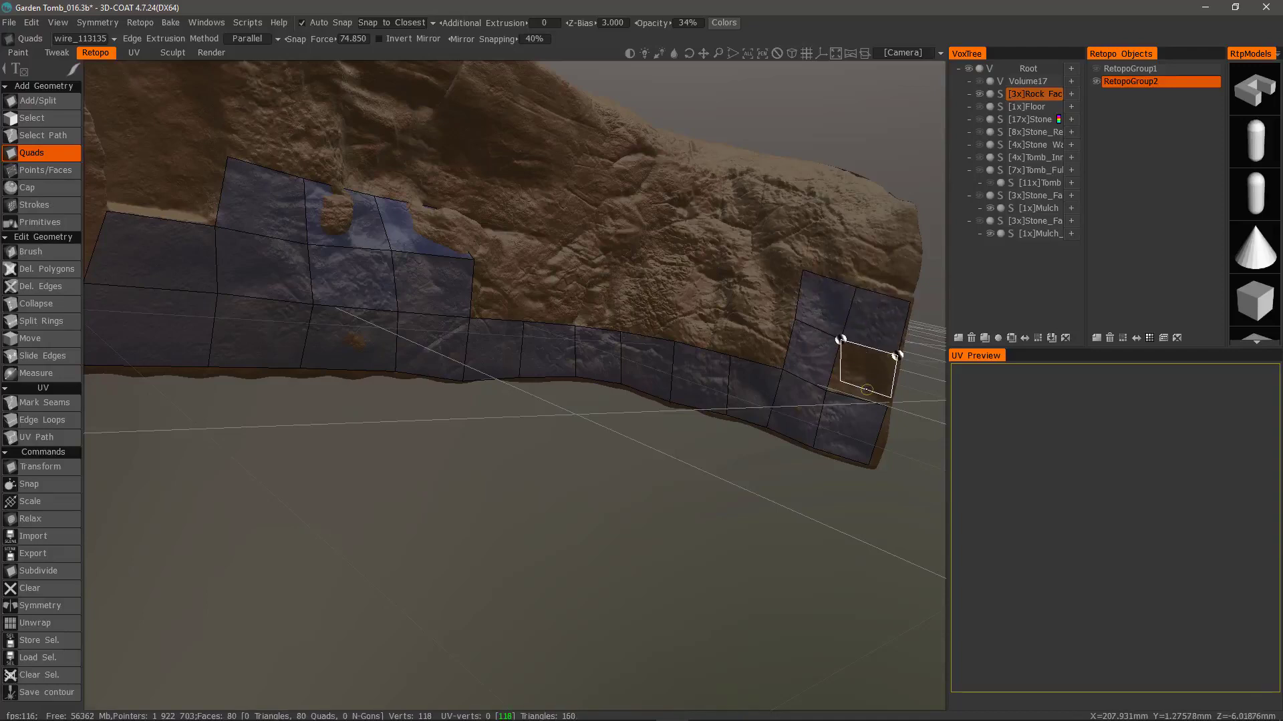
click(847, 400)
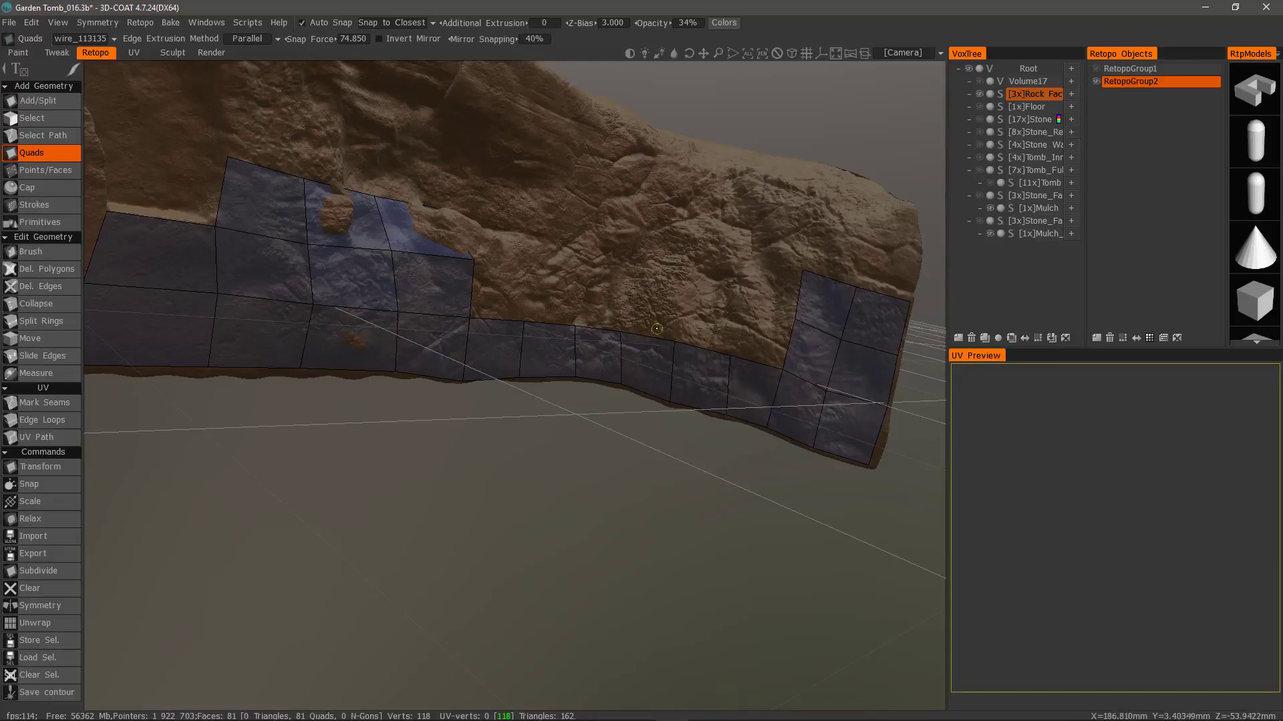
With the Points/Faces tool, place five points along the rock above the lower row, between the end block and the taller mesh section
alt+drag(845, 400, 298, 139)
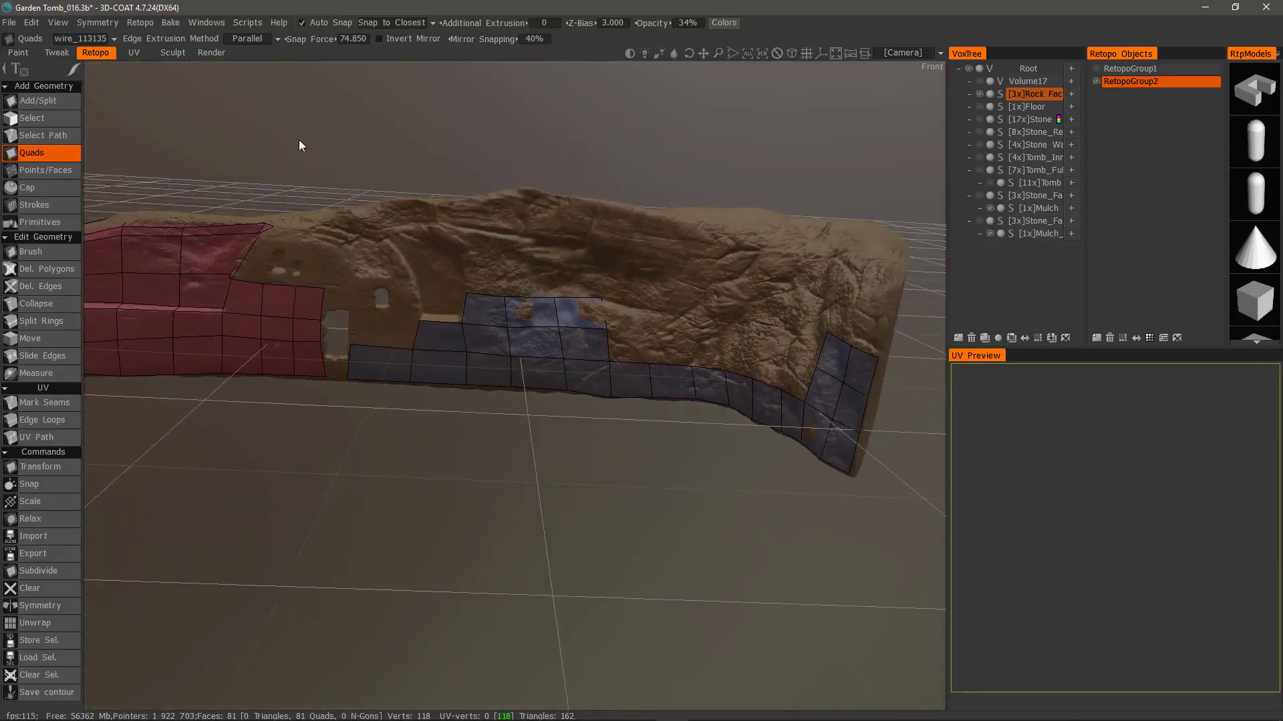
click(38, 170)
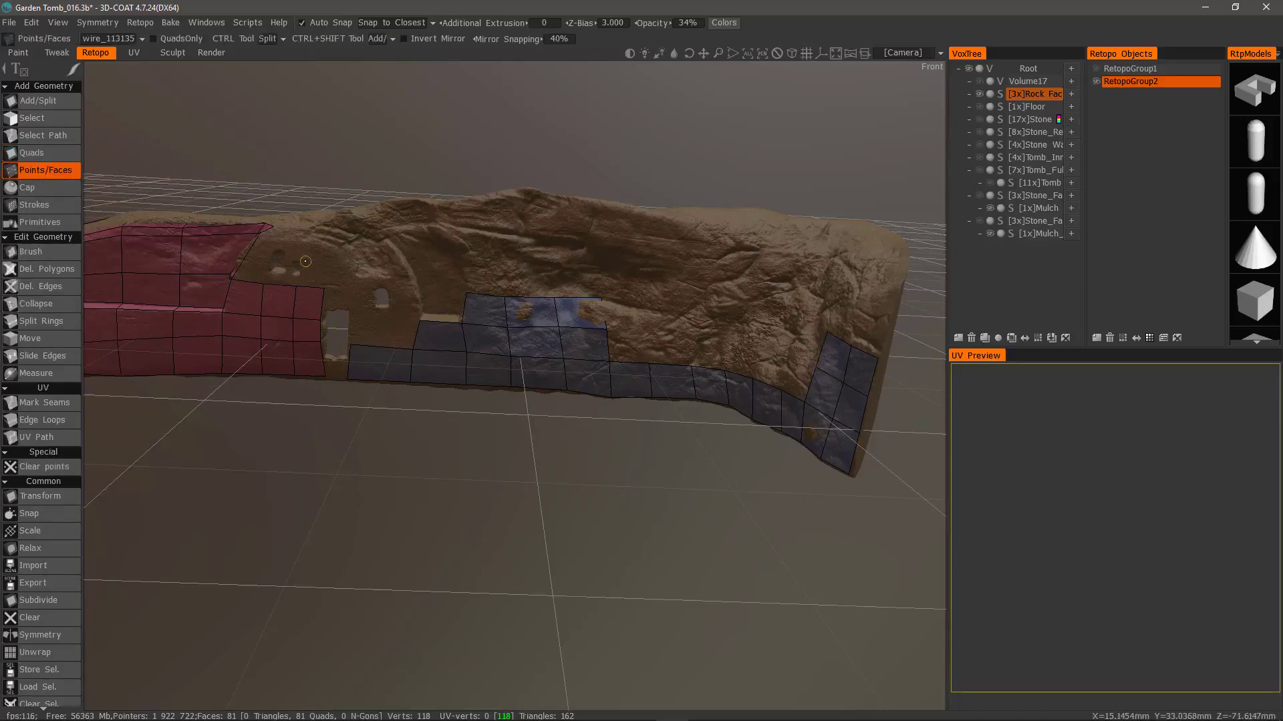
alt+drag(305, 261, 821, 348)
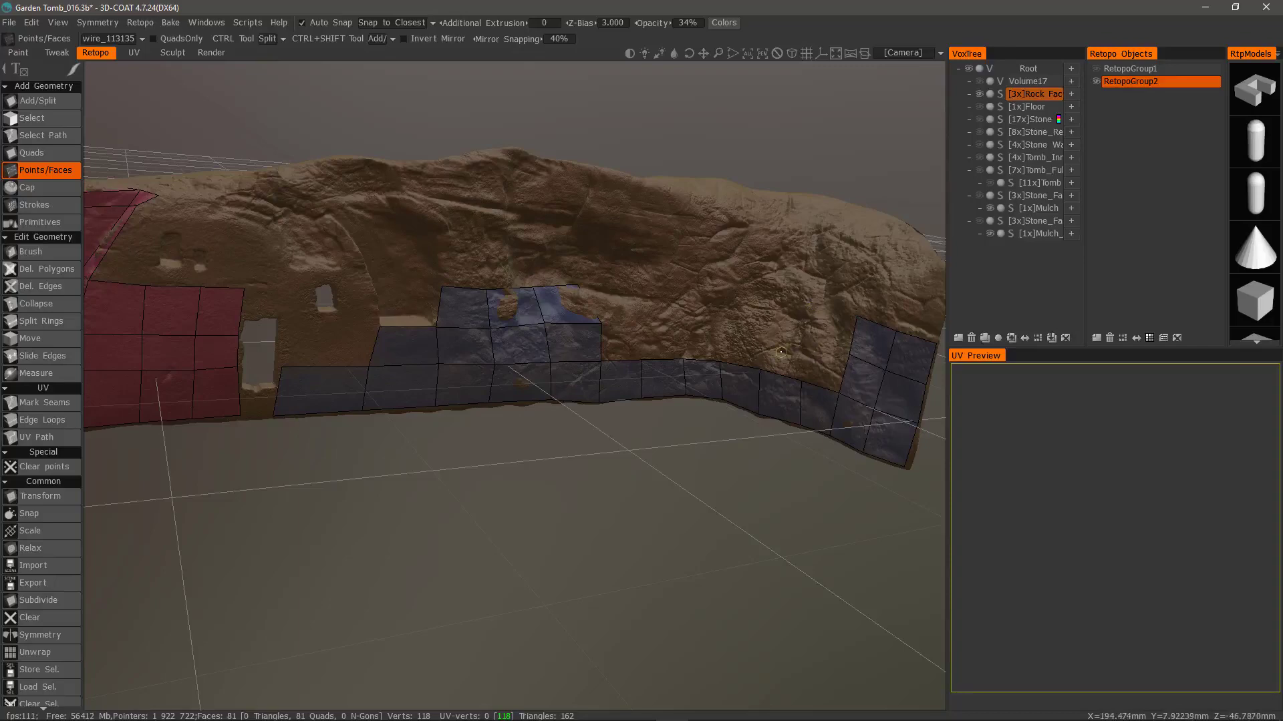
click(807, 345)
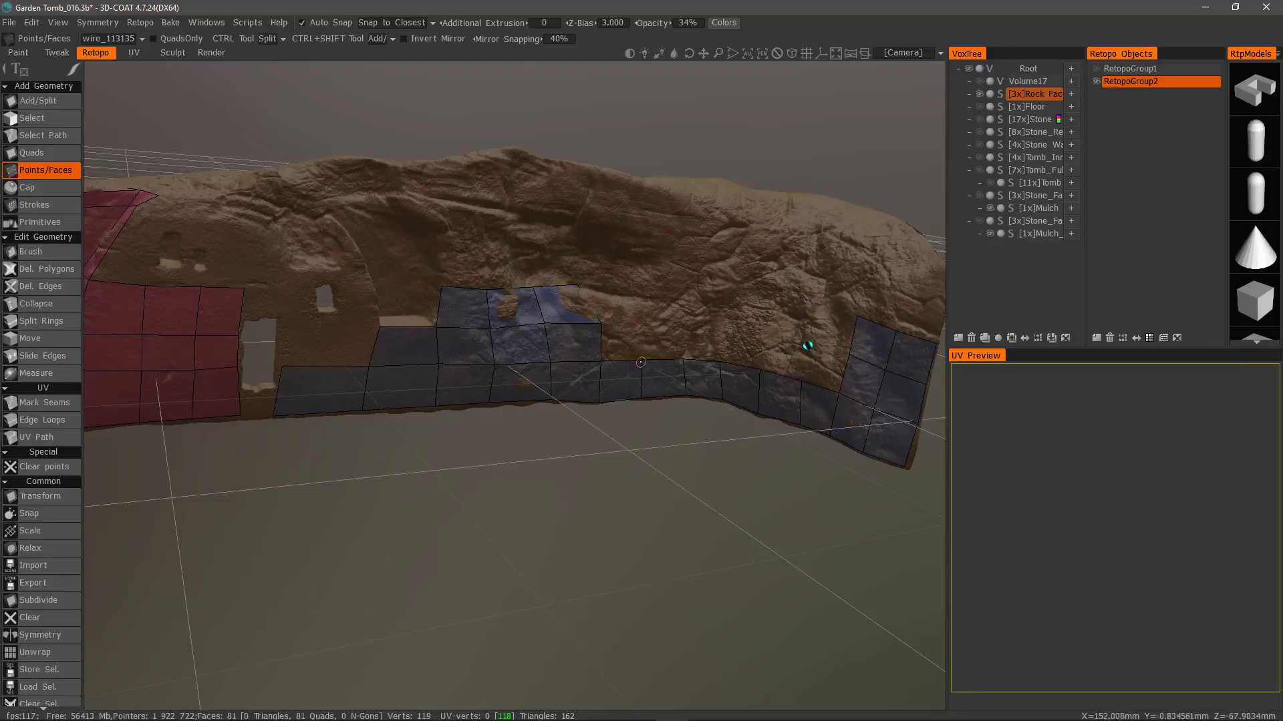
alt+drag(640, 362, 758, 366)
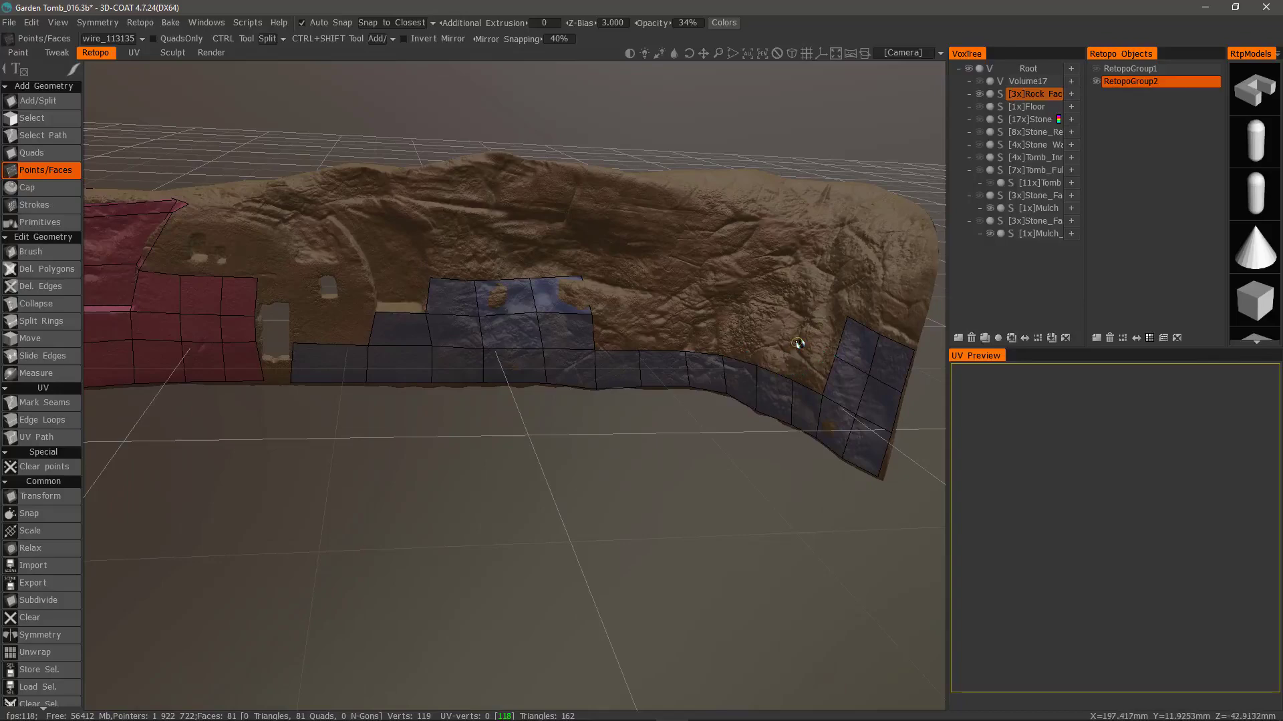
scroll(805, 348, up, 3)
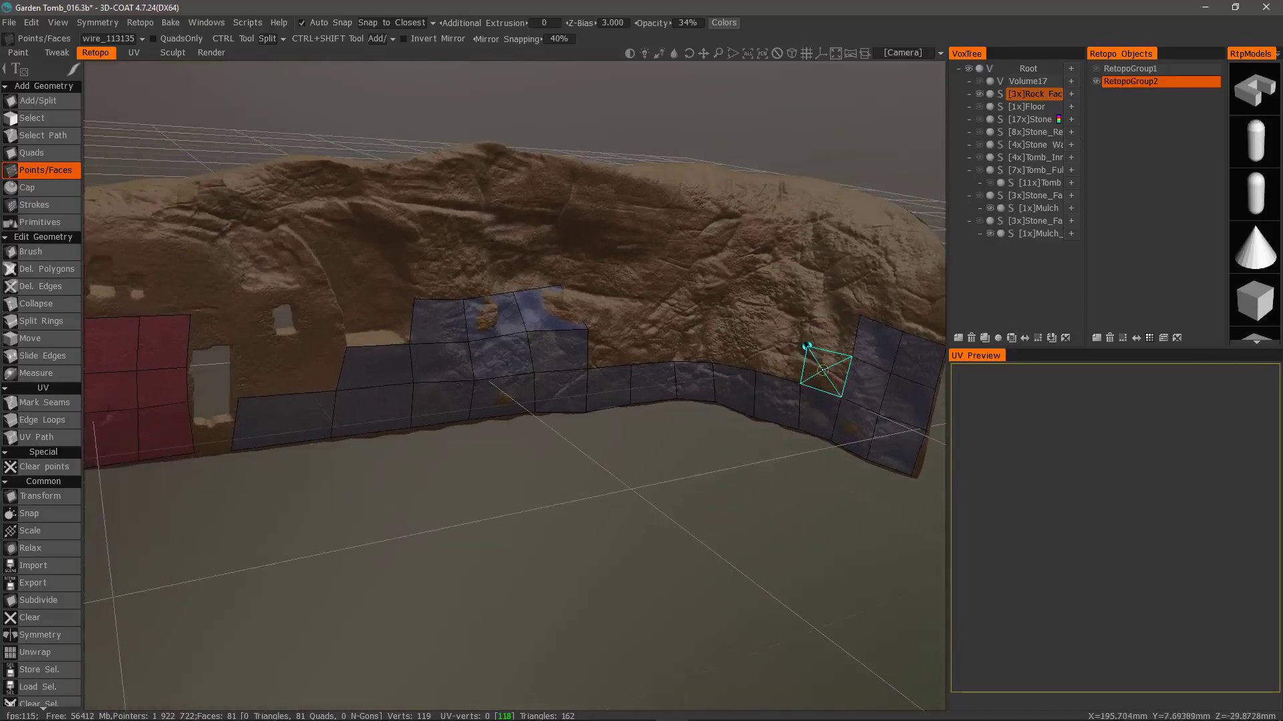
click(759, 334)
click(717, 328)
click(677, 324)
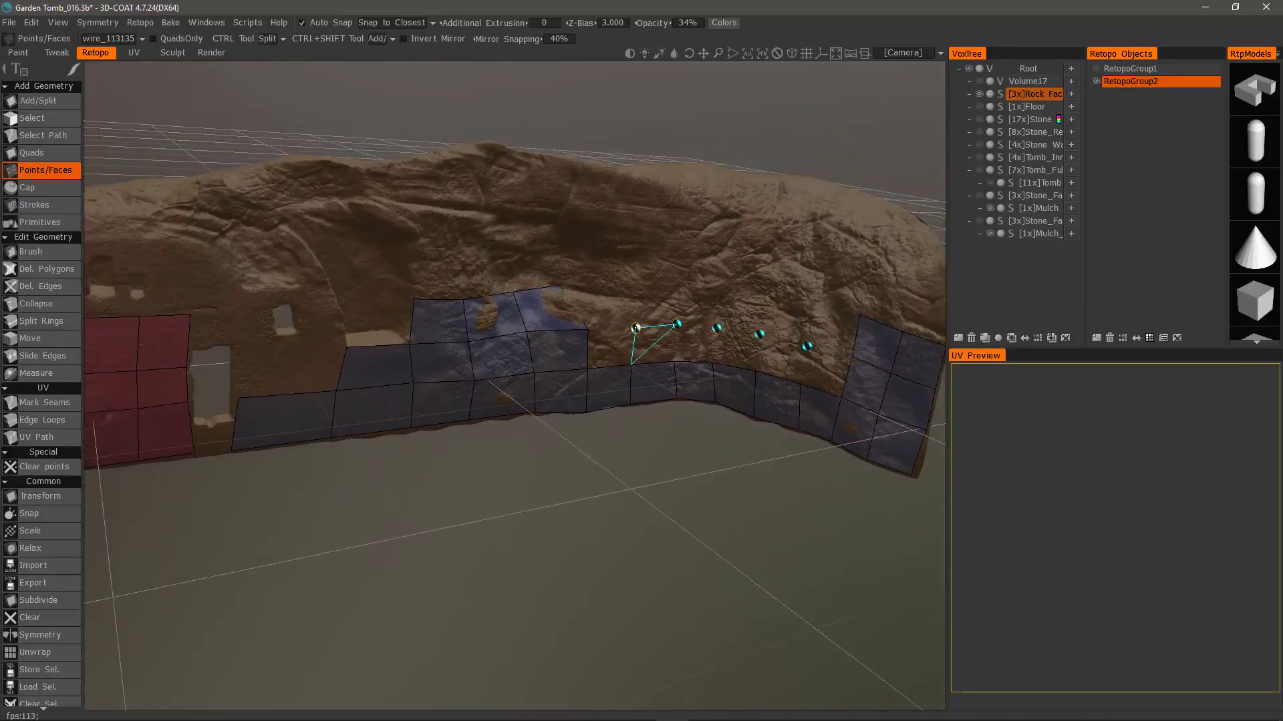
click(636, 328)
Fill the first quad beside the taller mesh section and rework the next loose point along the second row
alt+drag(635, 328, 641, 340)
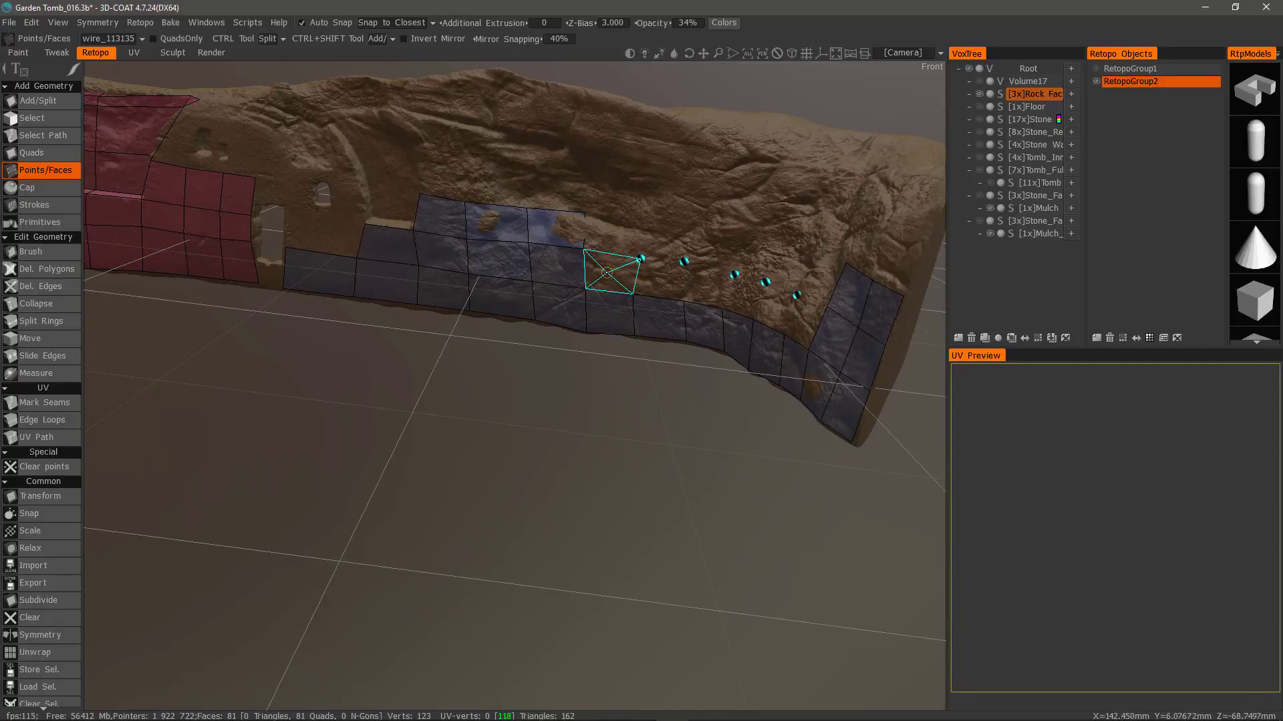
click(606, 273)
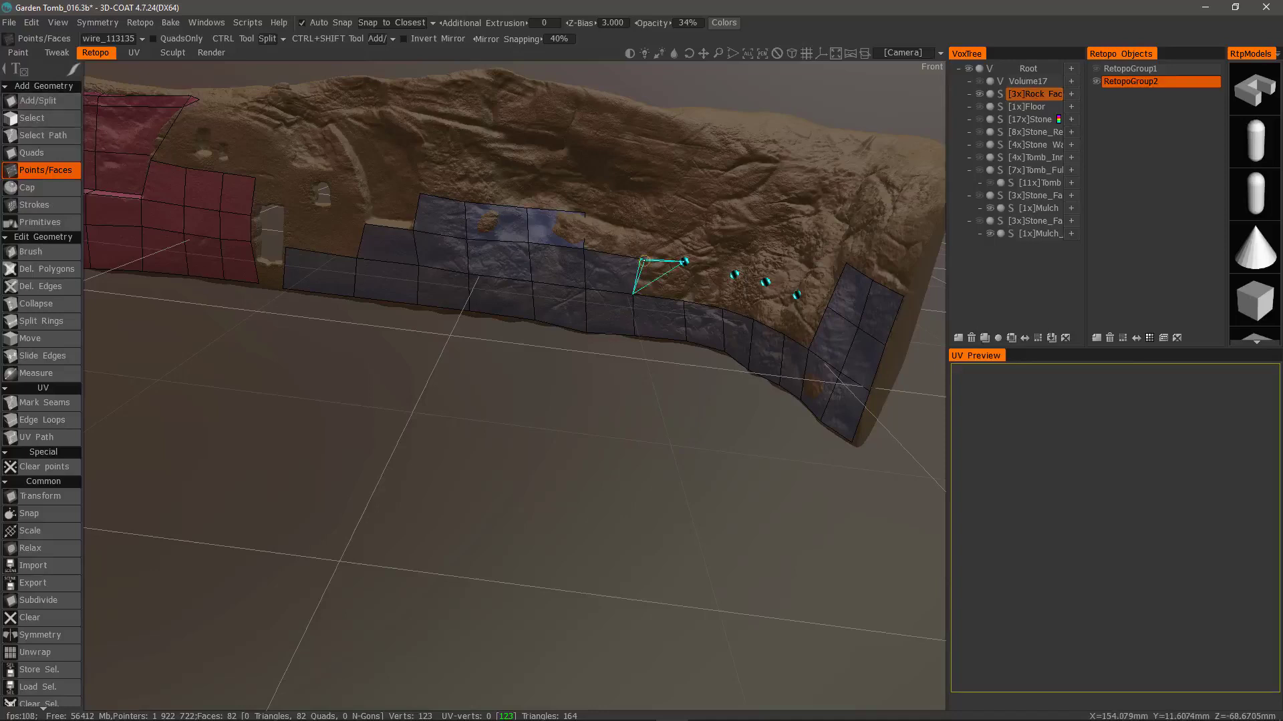
click(639, 260)
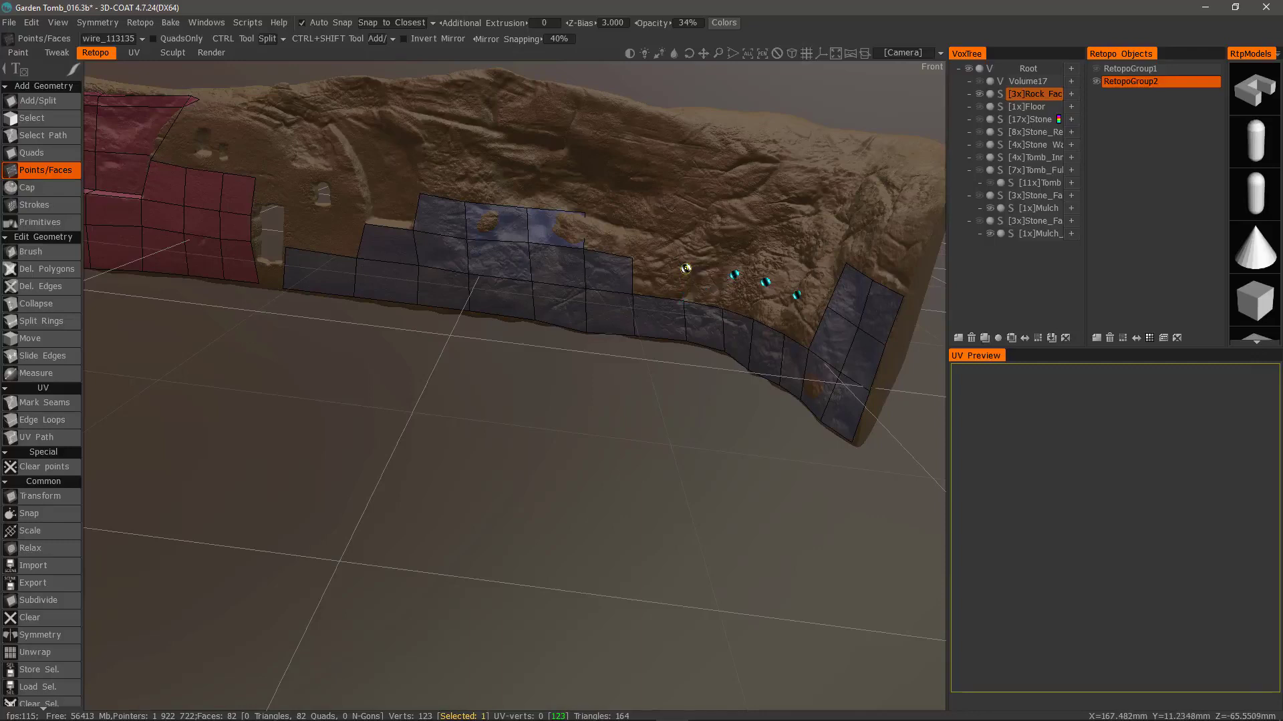
key(Delete)
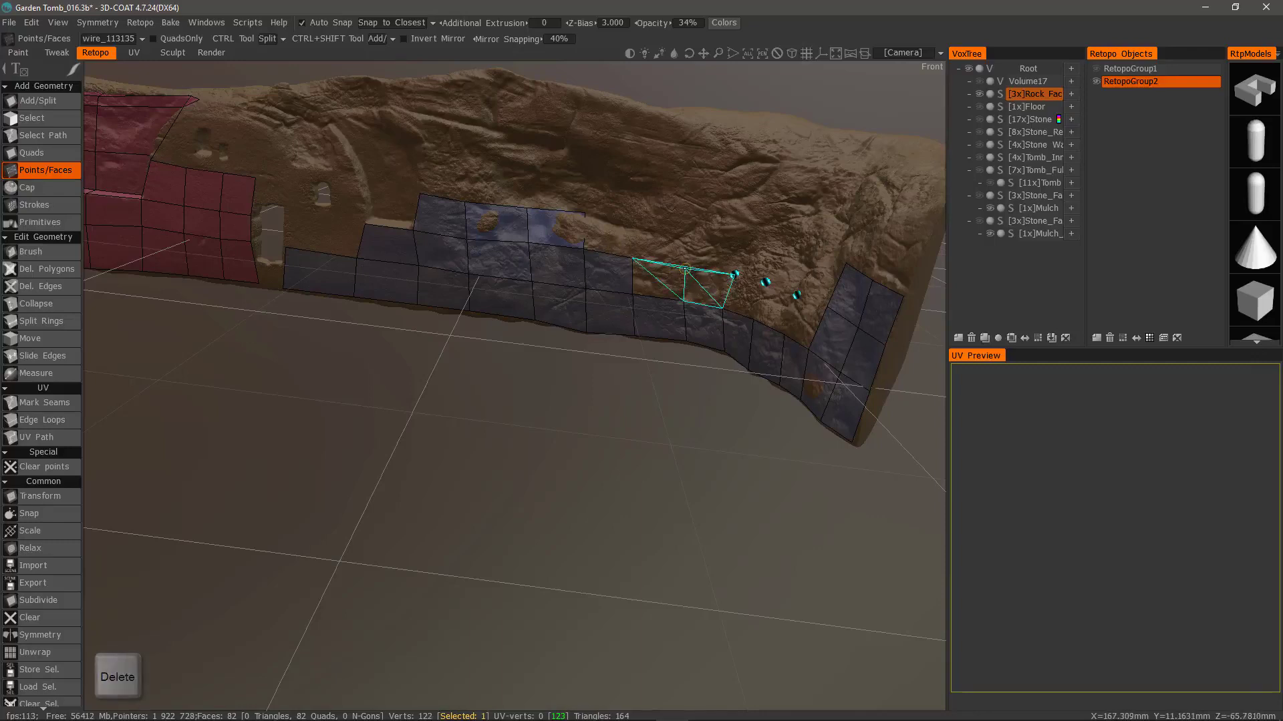
click(686, 269)
Place four points along the rock above the existing row of loose points, toward the end block
click(686, 229)
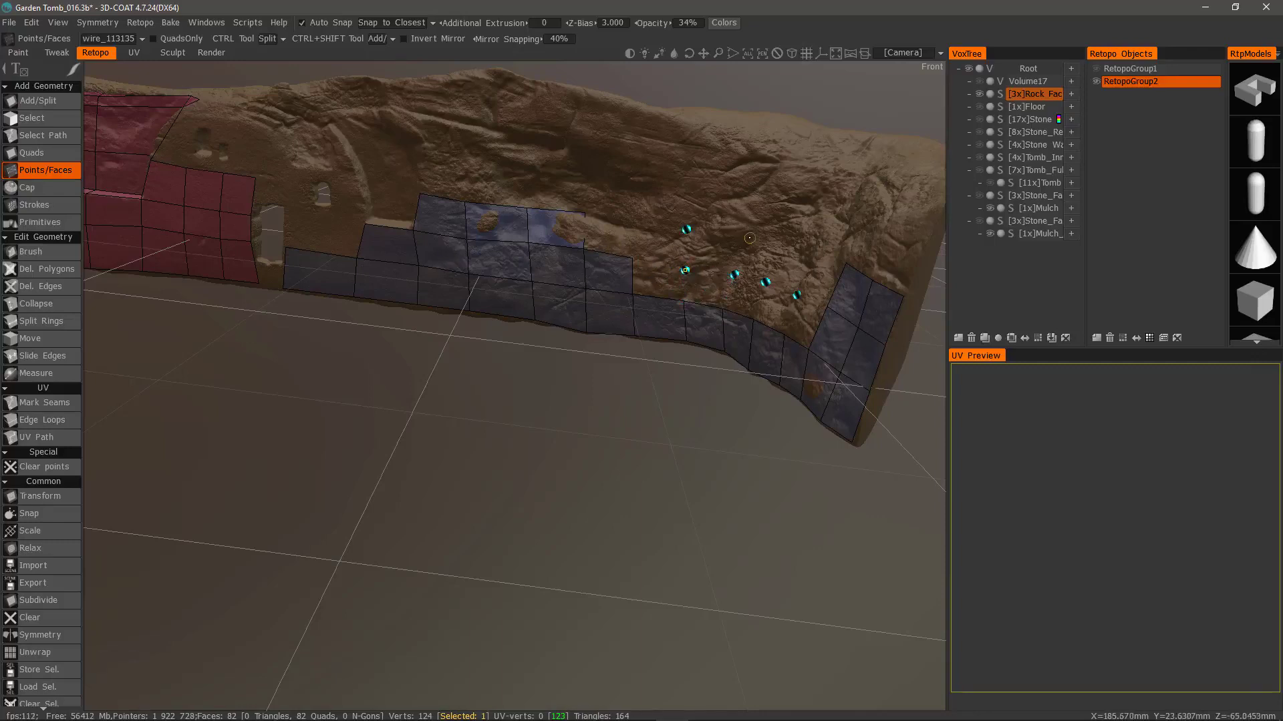
click(741, 244)
click(778, 249)
click(813, 262)
Fill the second row with five quads from the taller mesh section to the end block
click(660, 279)
click(704, 288)
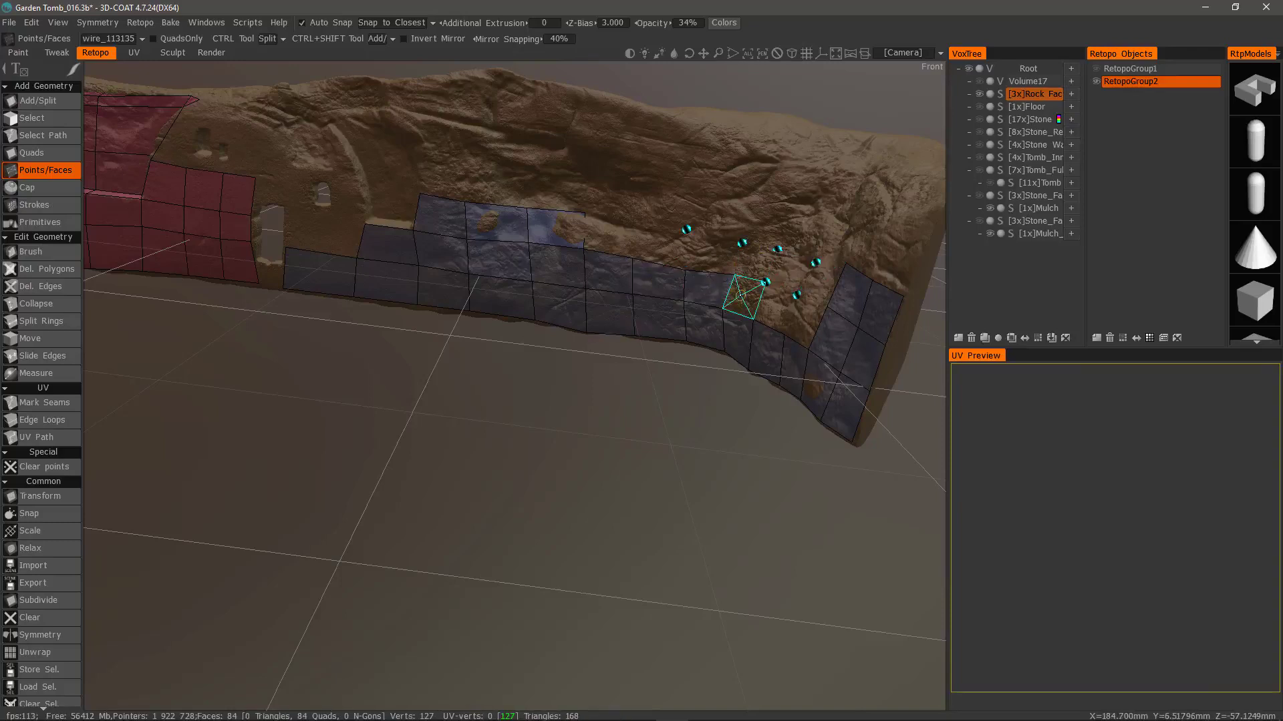
click(746, 297)
click(774, 305)
click(804, 317)
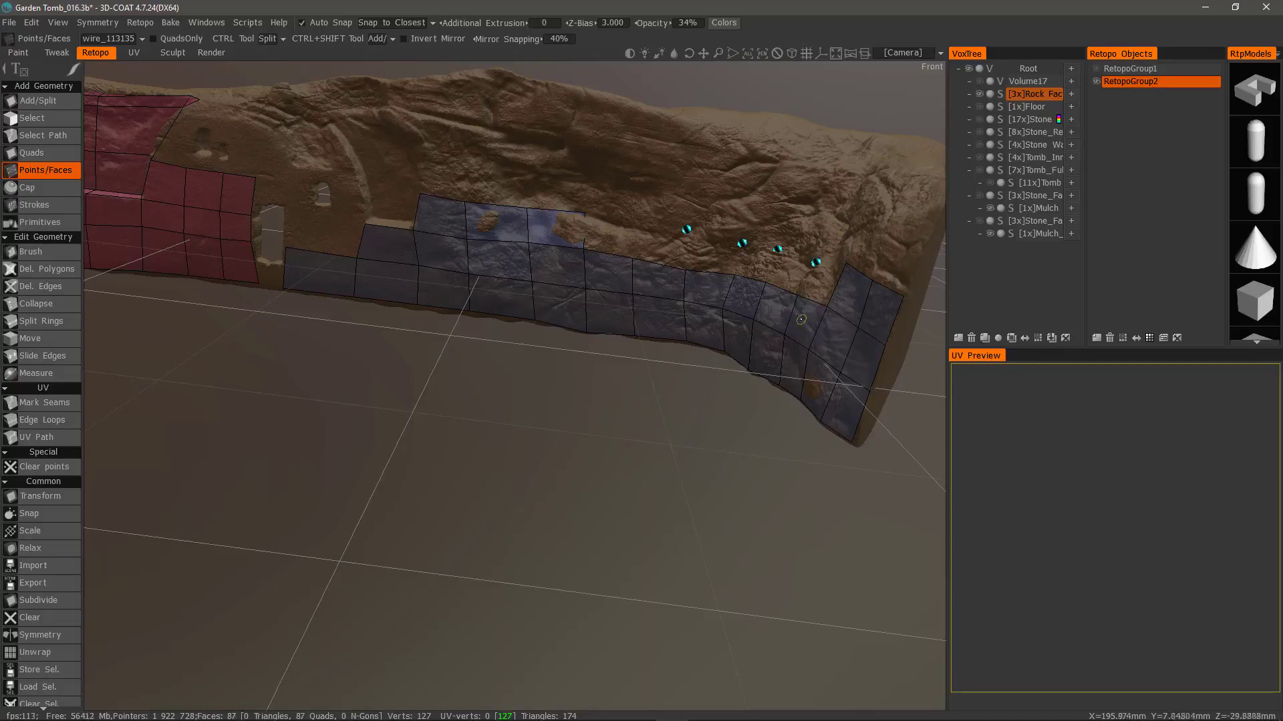
Fill the third row with quads from the end block toward the taller section, and undo the stray triangle
click(822, 282)
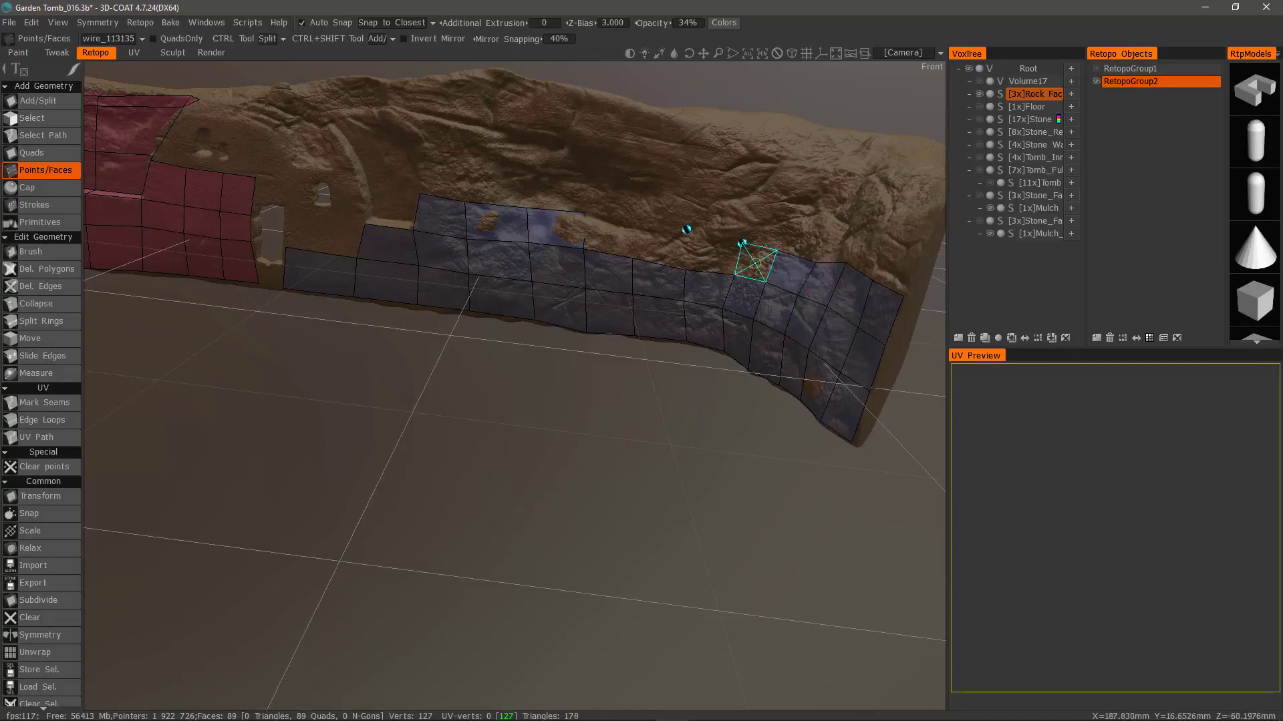
click(750, 252)
click(722, 262)
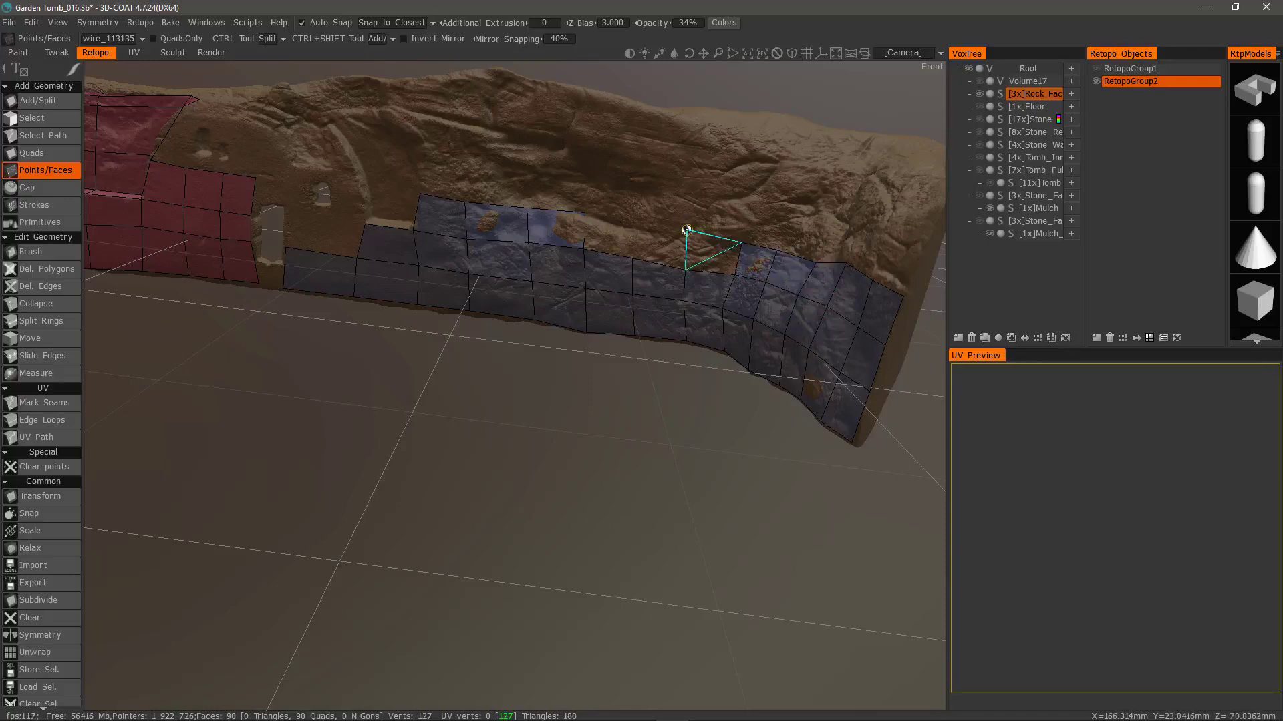
click(721, 267)
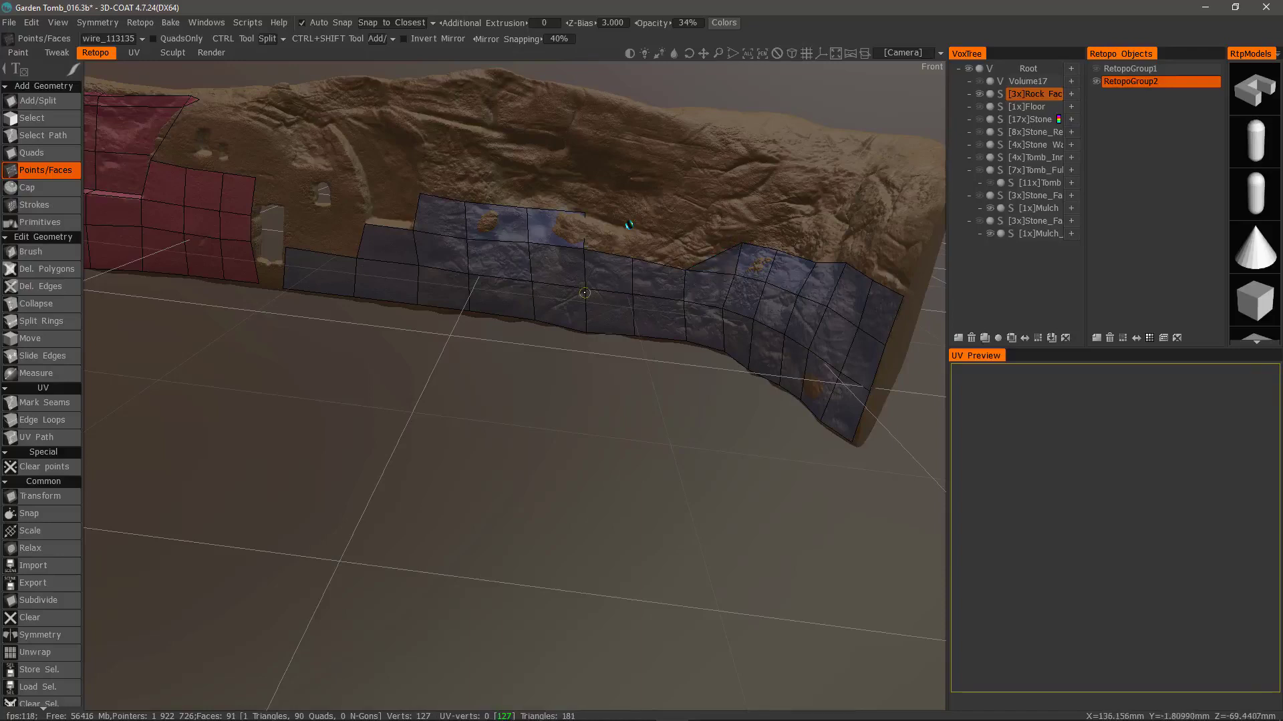
key(ctrl+z)
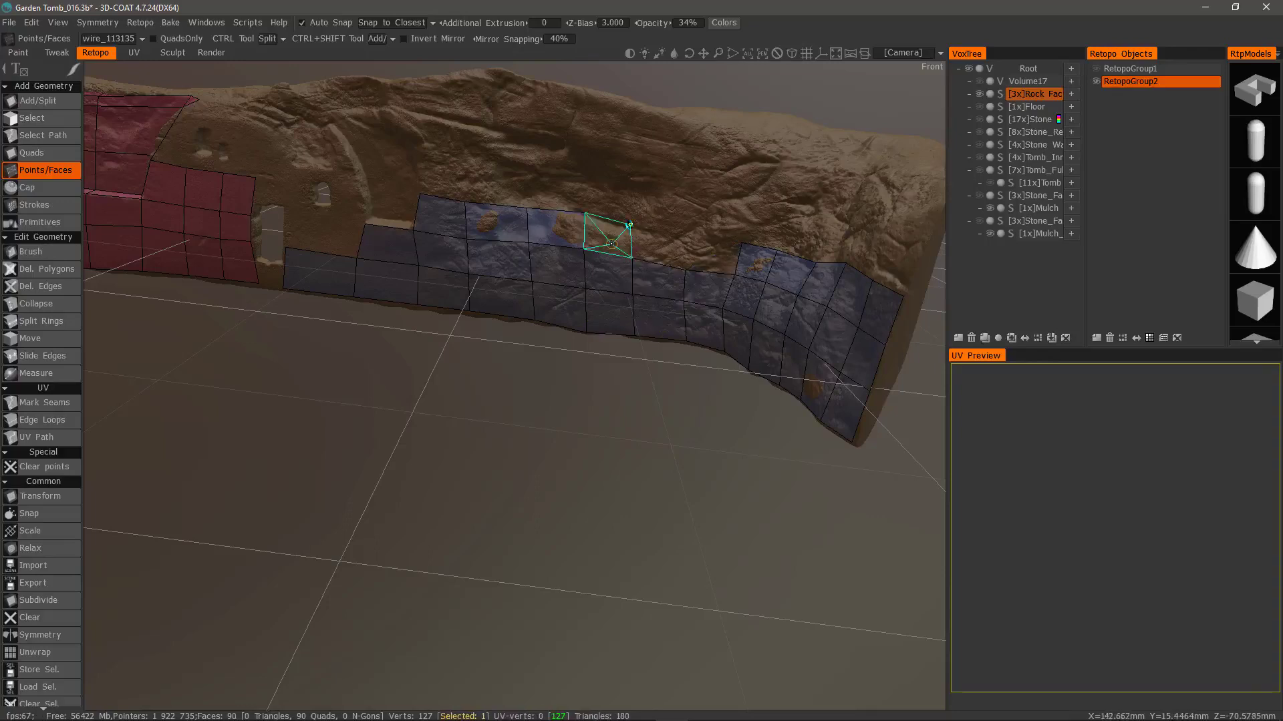
Fill two more third-row quads, leaving a one-quad gap next to the taller mesh section
click(692, 235)
right_click(712, 256)
right_click(658, 253)
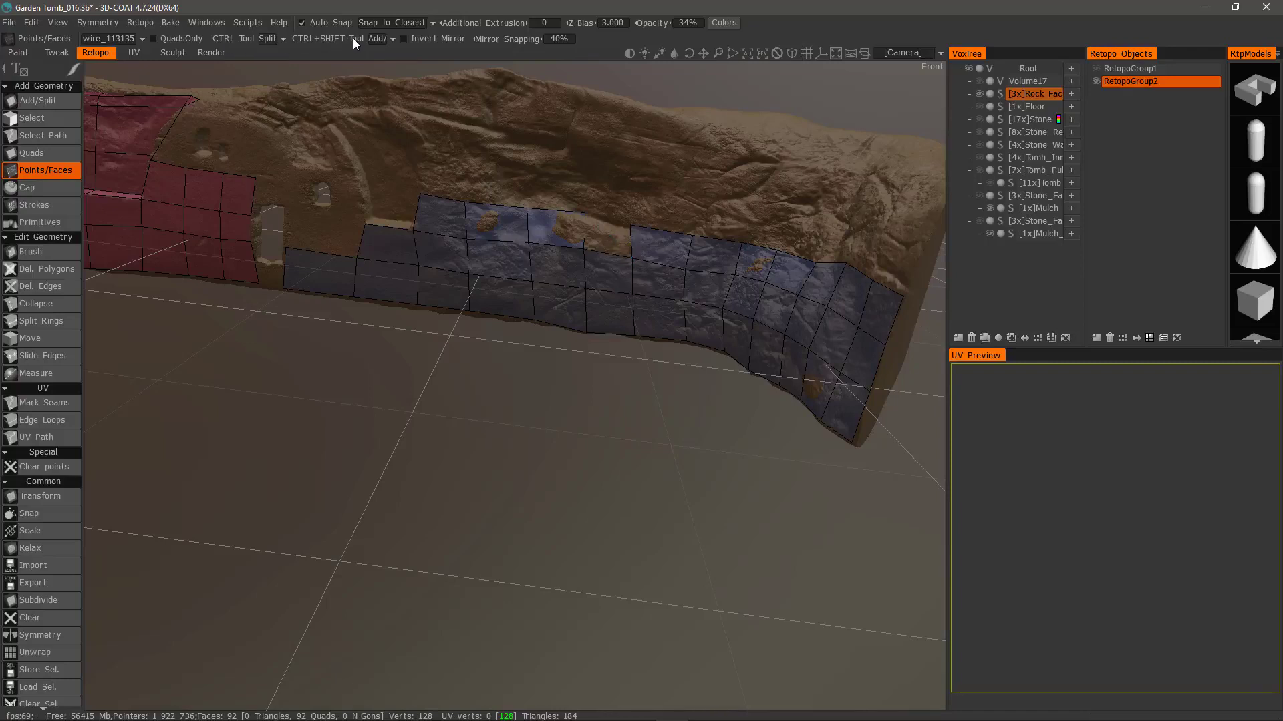
Set the Points/Faces CTRL tool to Quads and use it to fill the one-quad gap in the third row
click(281, 38)
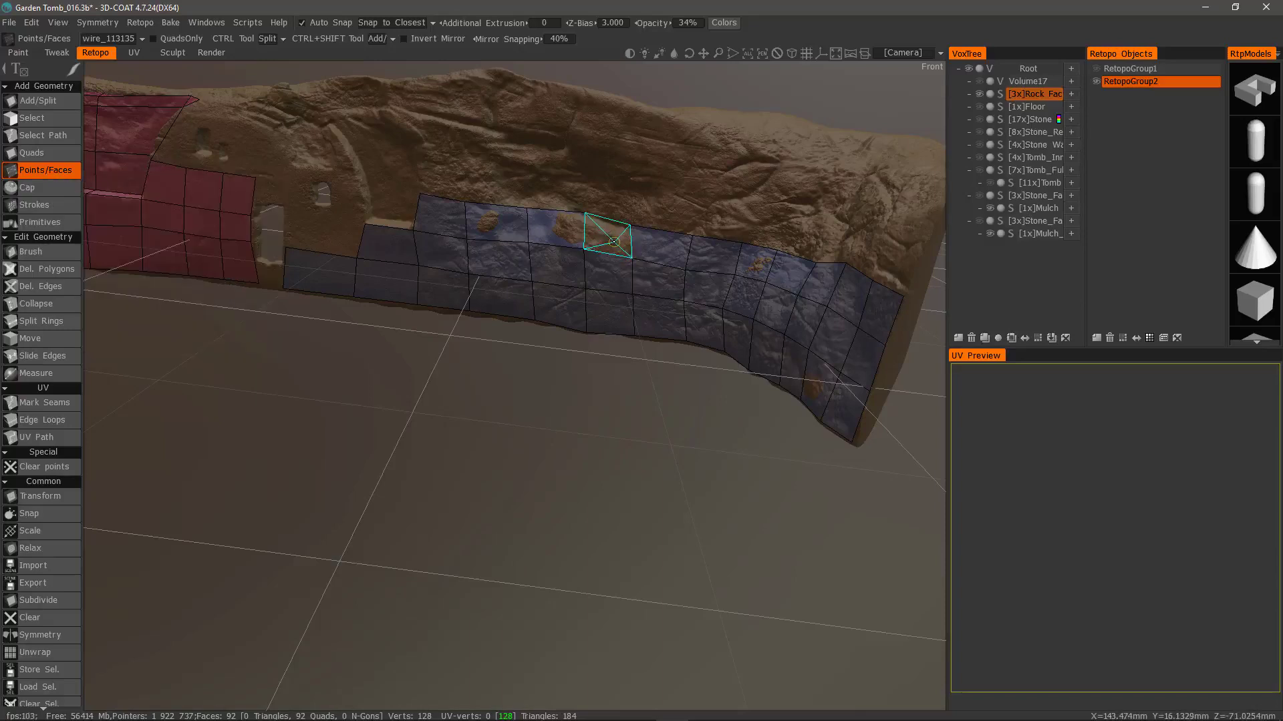
click(284, 38)
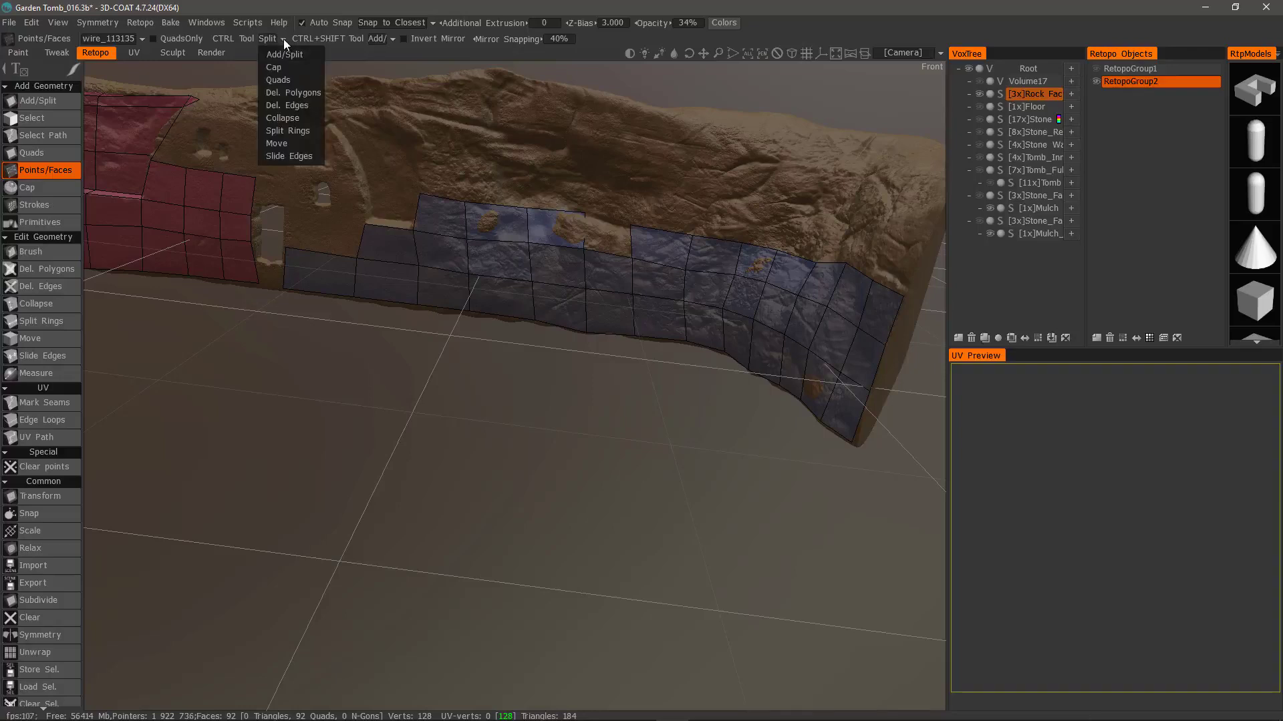
click(291, 80)
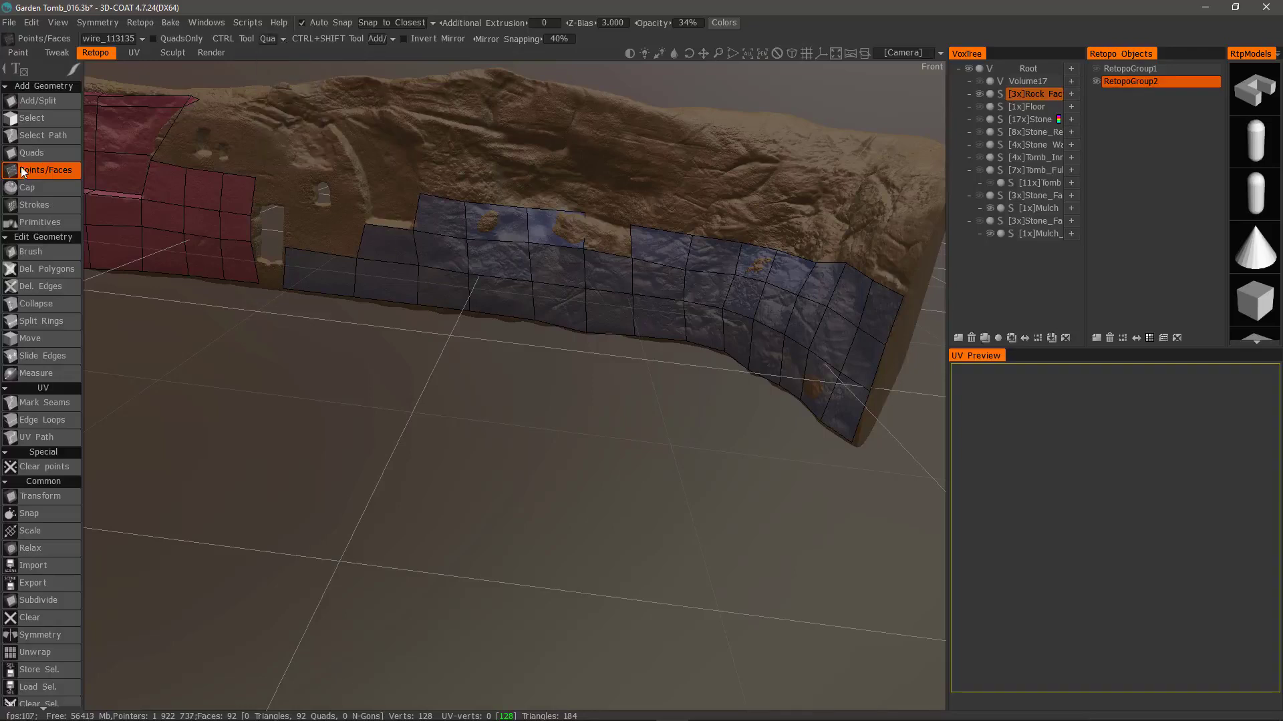
click(67, 154)
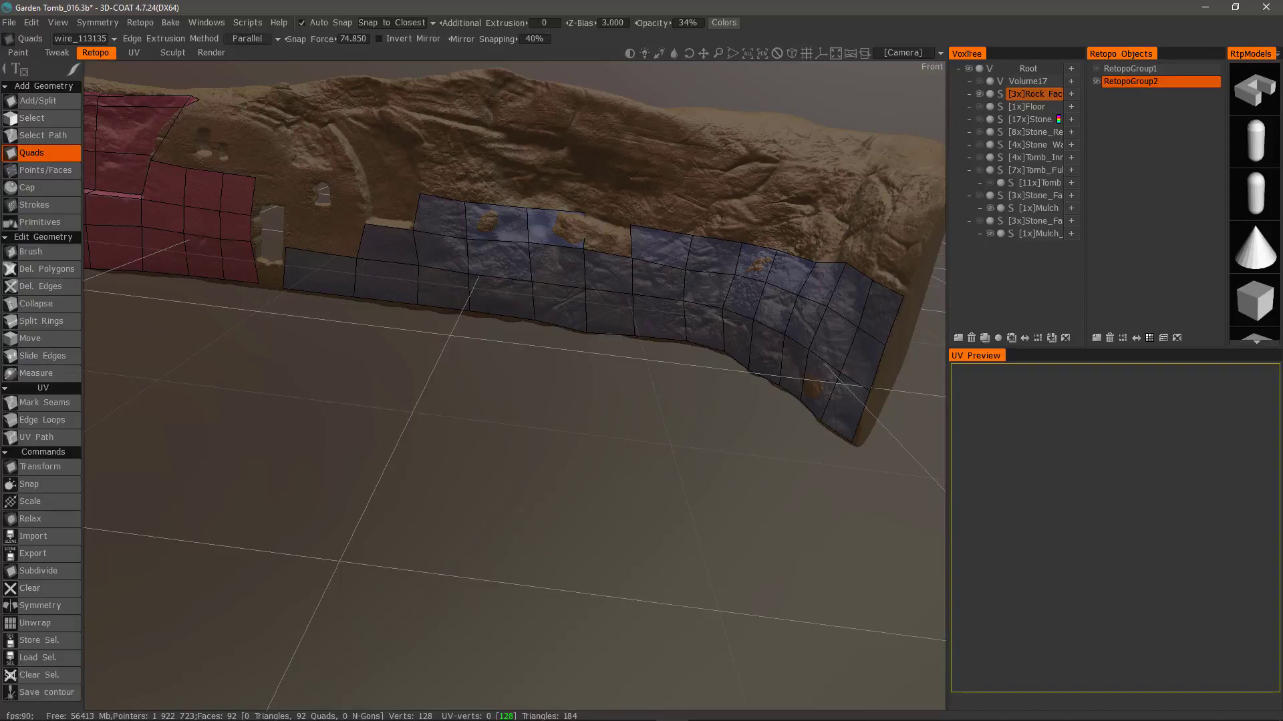
click(41, 170)
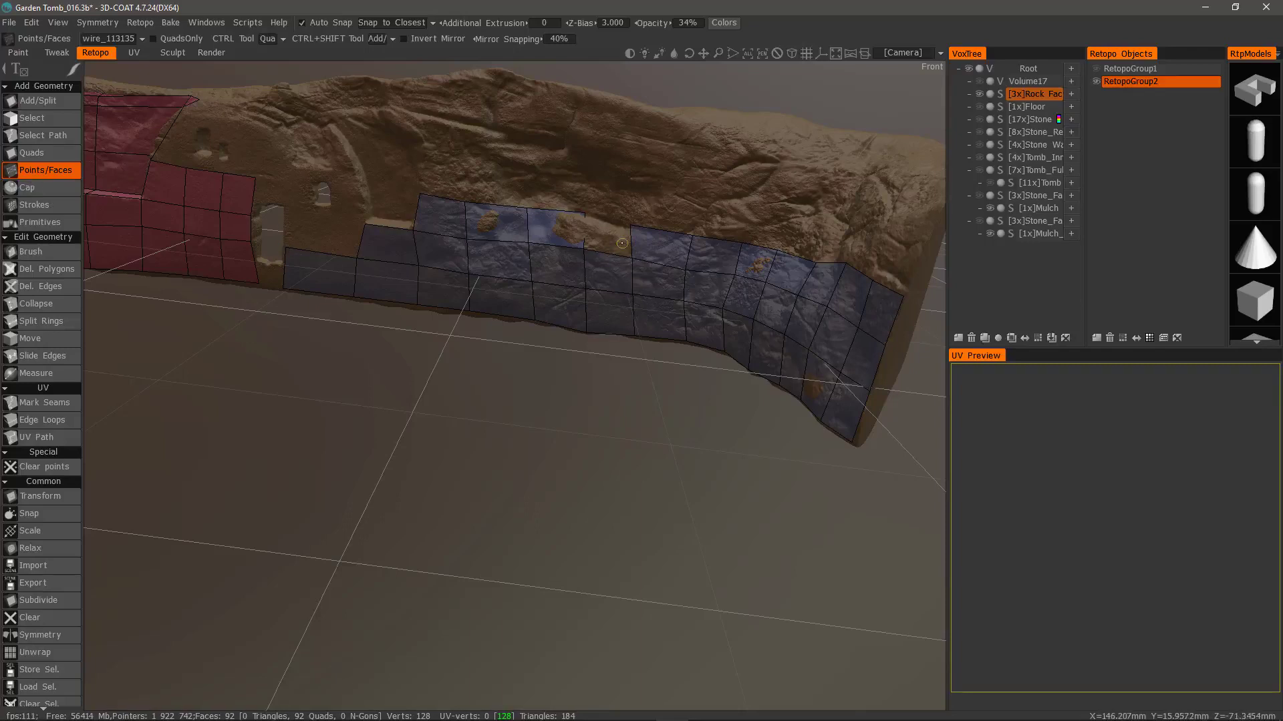
key(ctrl)
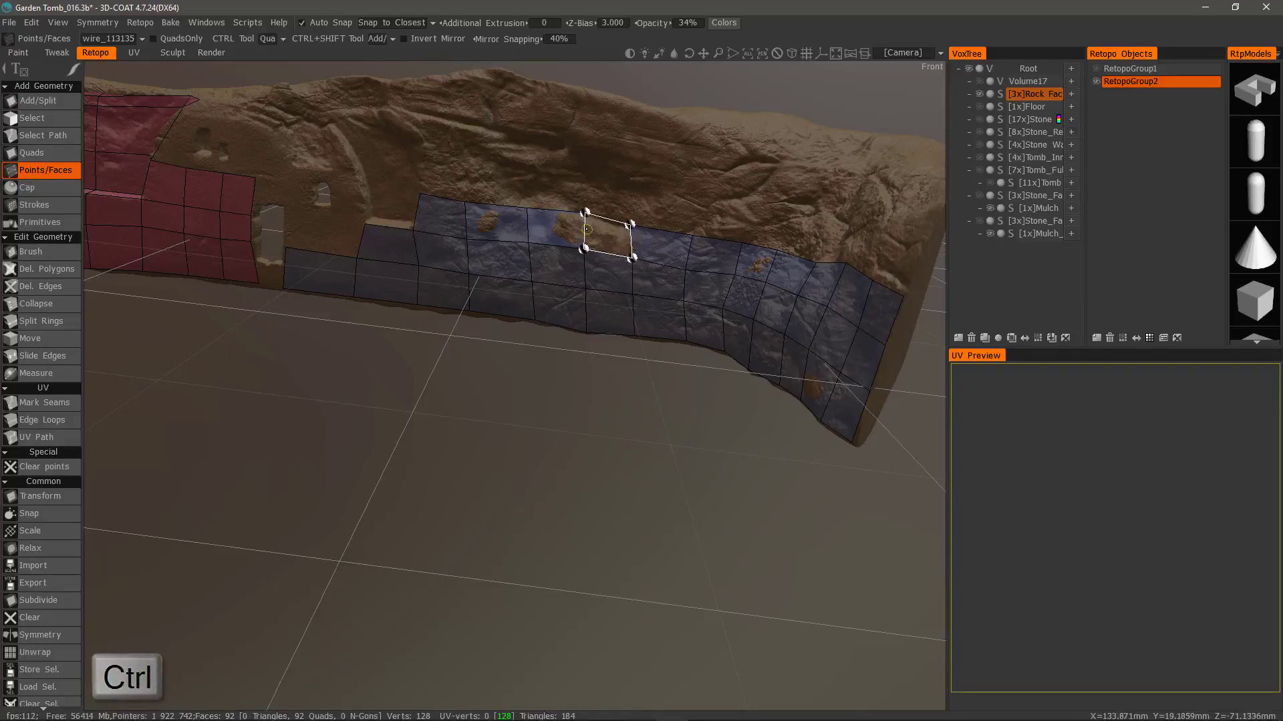
ctrl+click(588, 230)
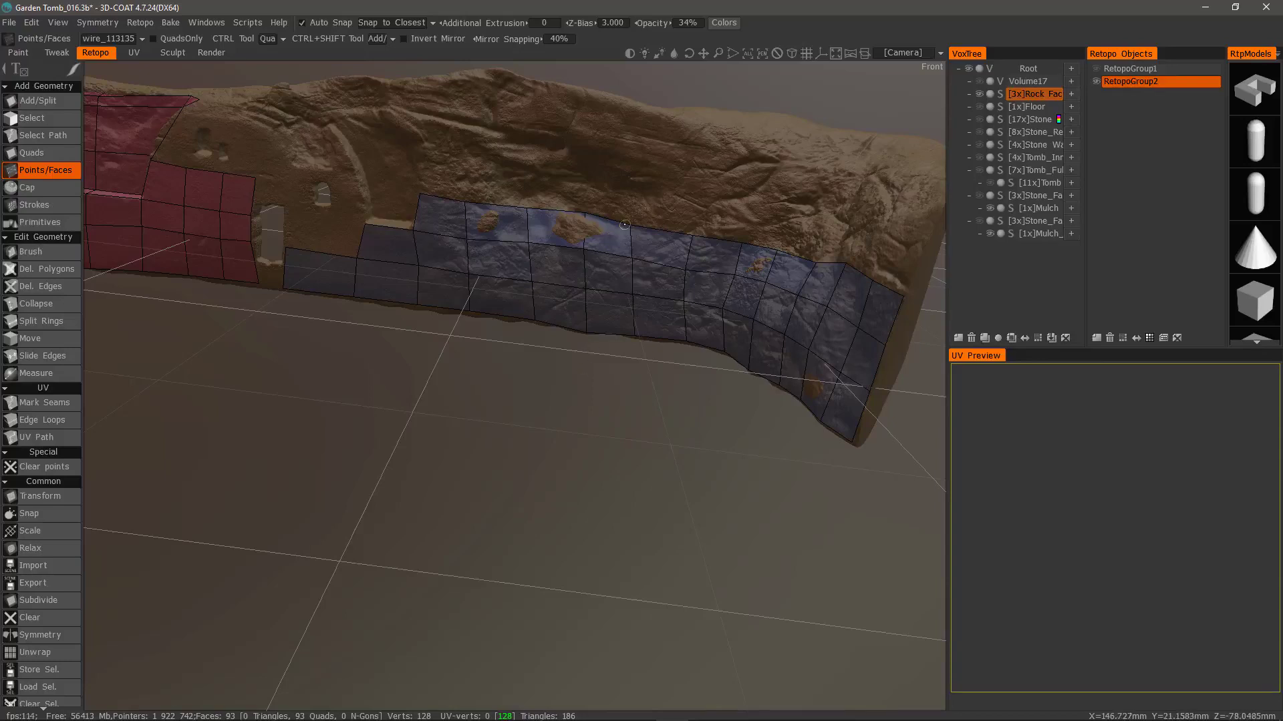
Add a quad from two new points above the filled gap, and set the CTRL tool to Split Rings
click(632, 194)
click(588, 183)
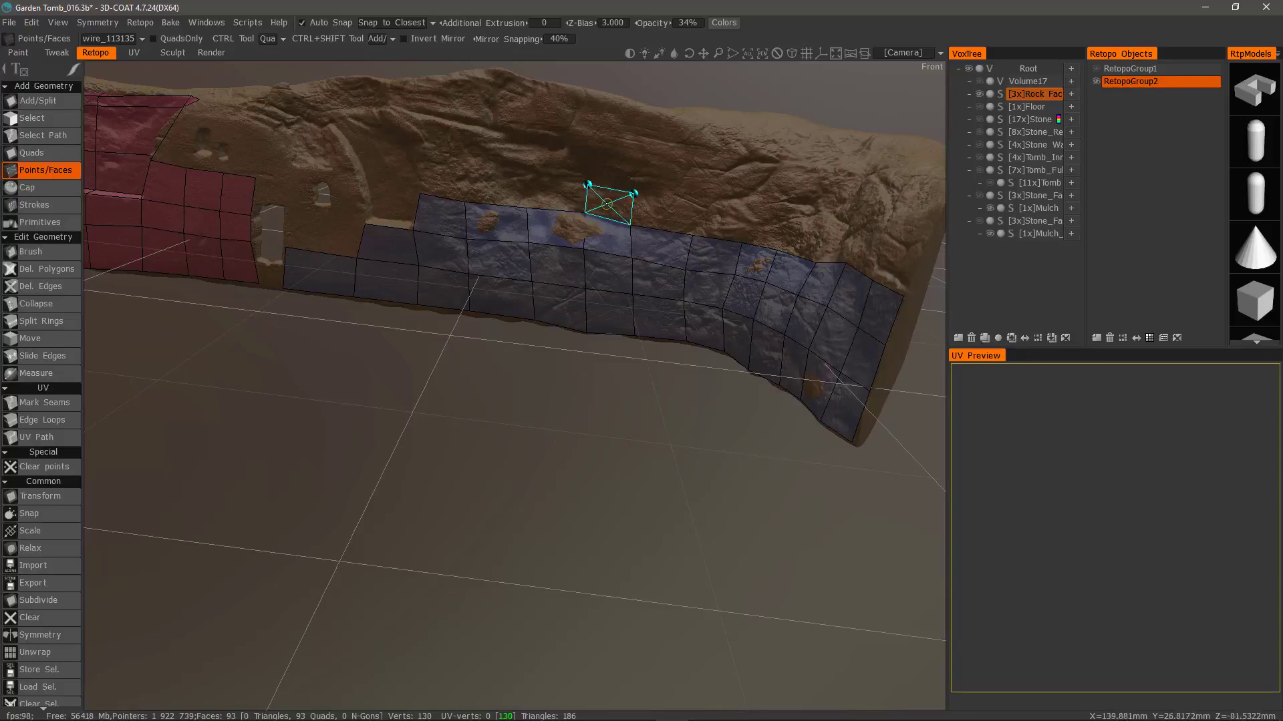
click(607, 210)
click(270, 39)
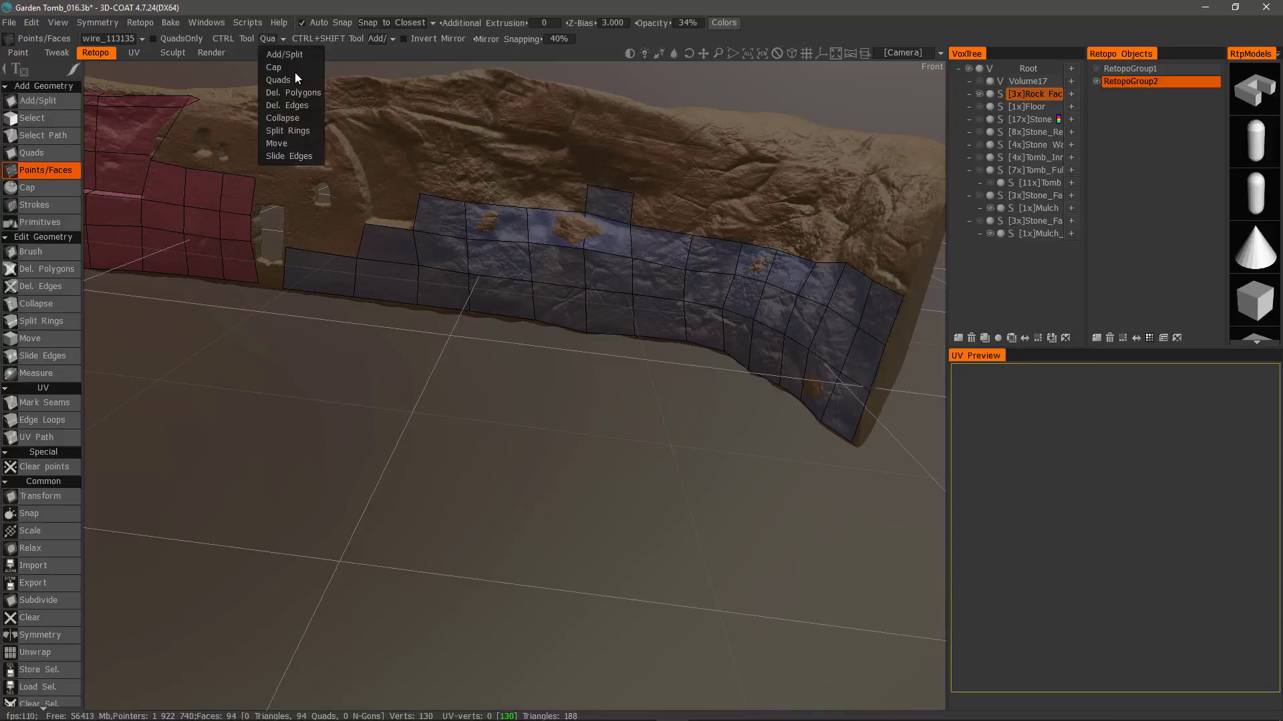
click(290, 132)
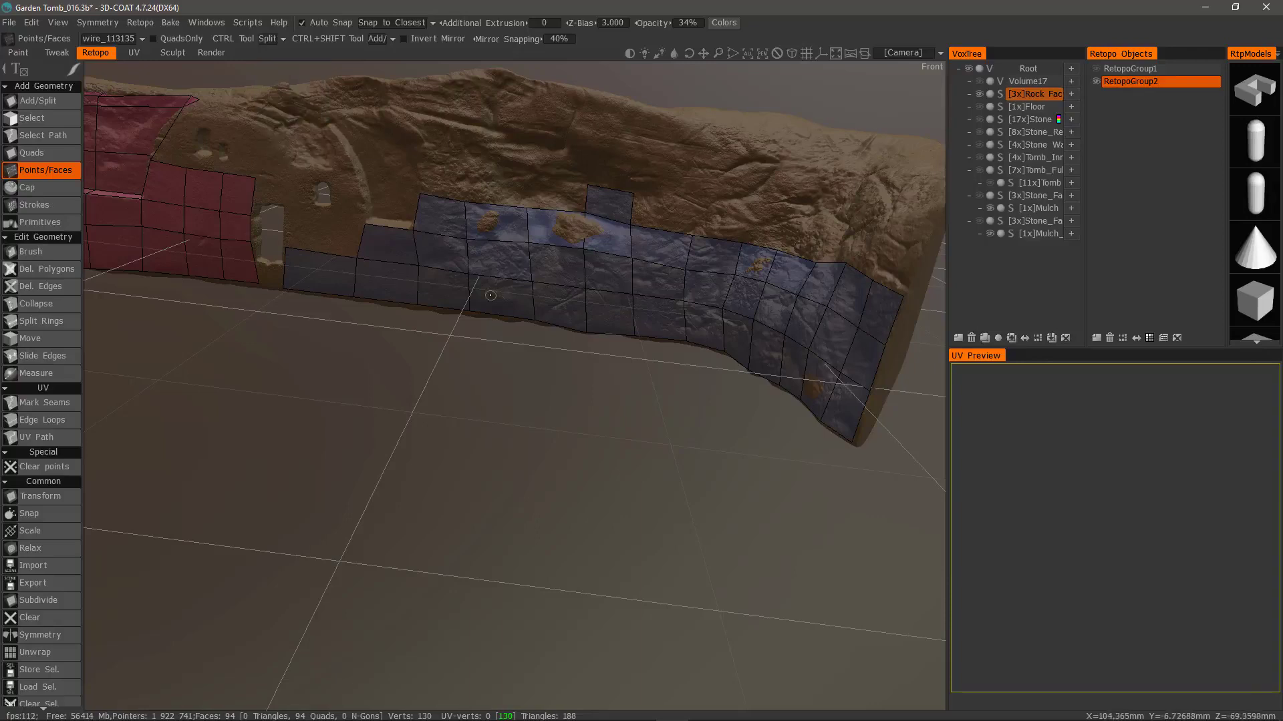
Extend the new top row with three more quads back to the outer edge of the taller section
click(527, 180)
click(554, 195)
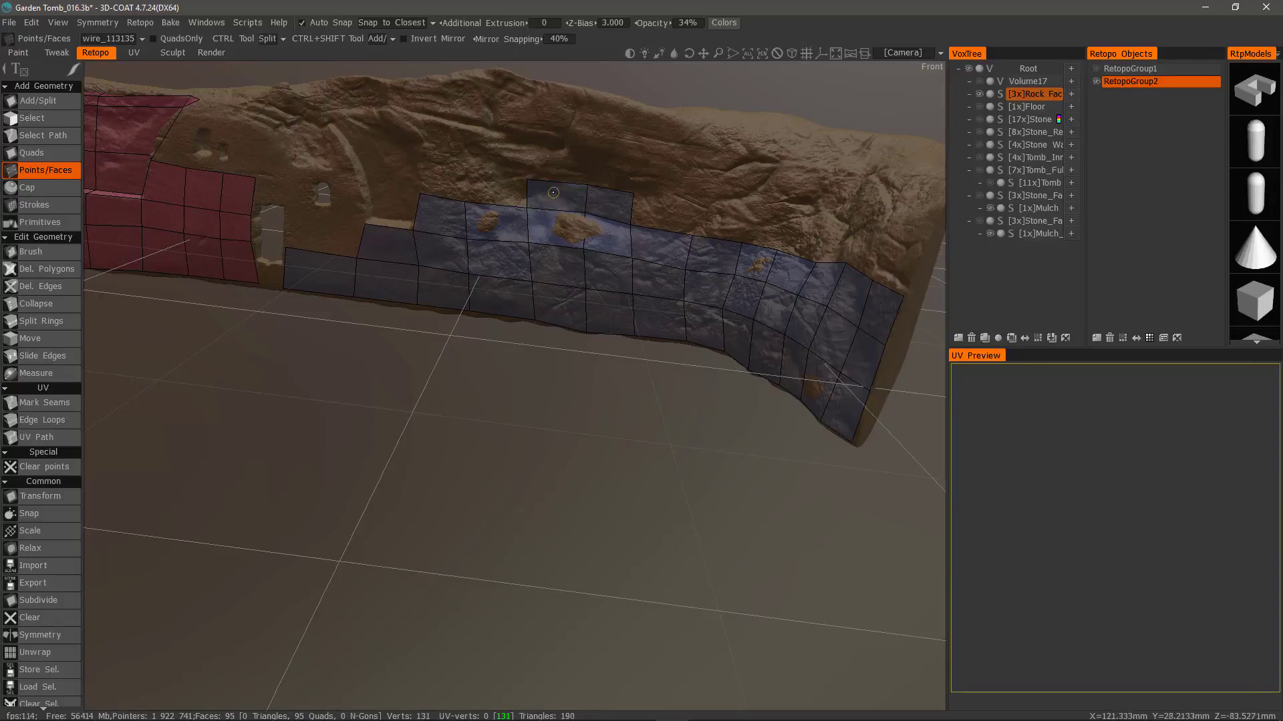
click(471, 173)
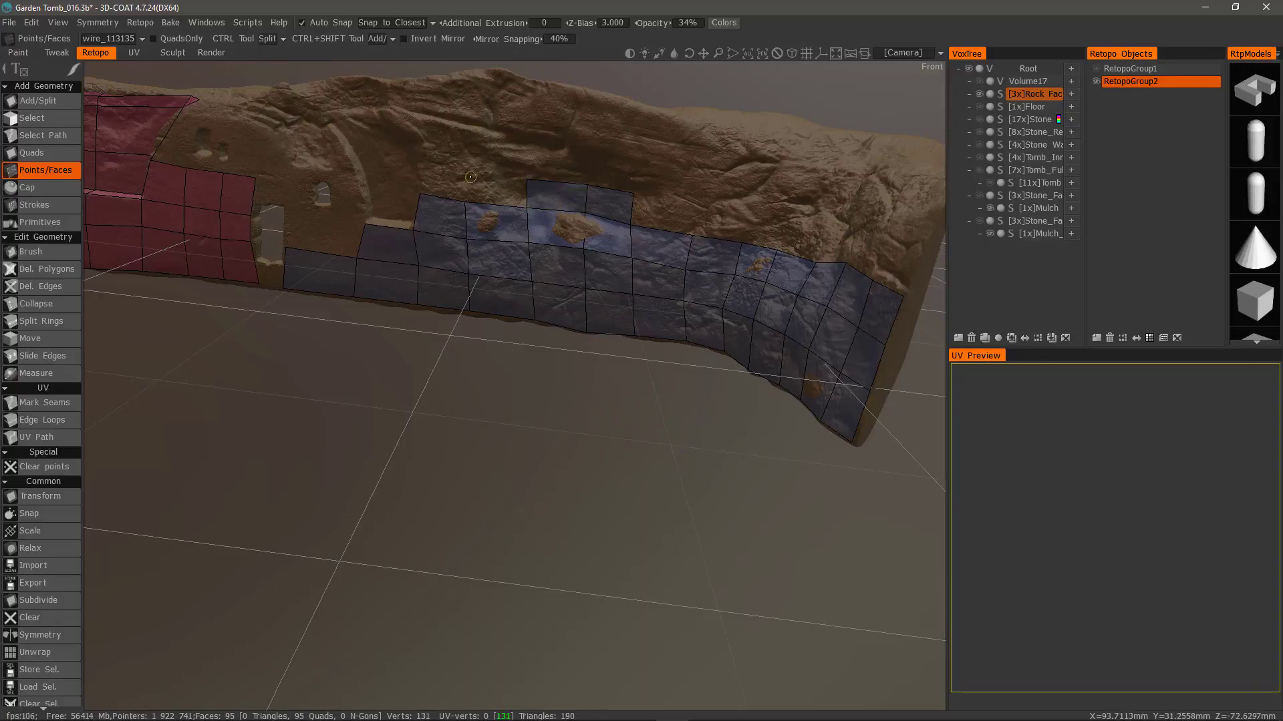
click(416, 162)
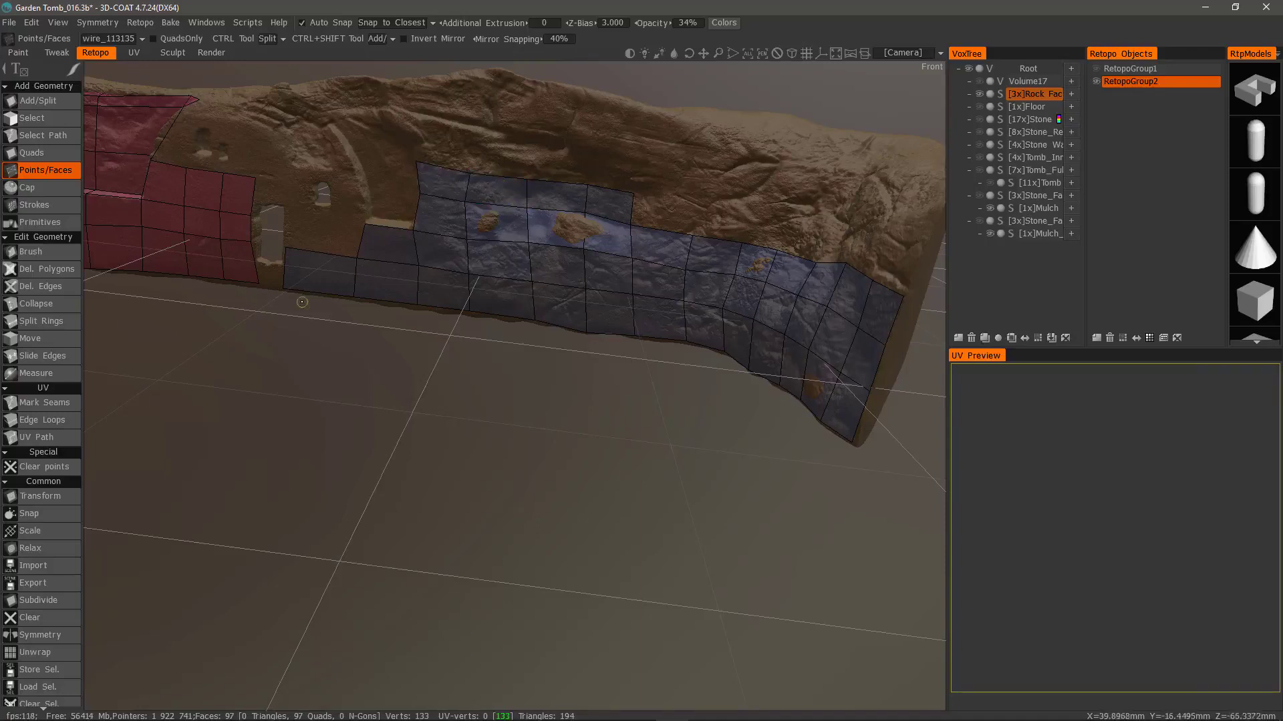
Split the lowest quad row lengthwise and slide the new edge loop with Slide Edges assigned as the CTRL+SHIFT tool
key(ctrl)
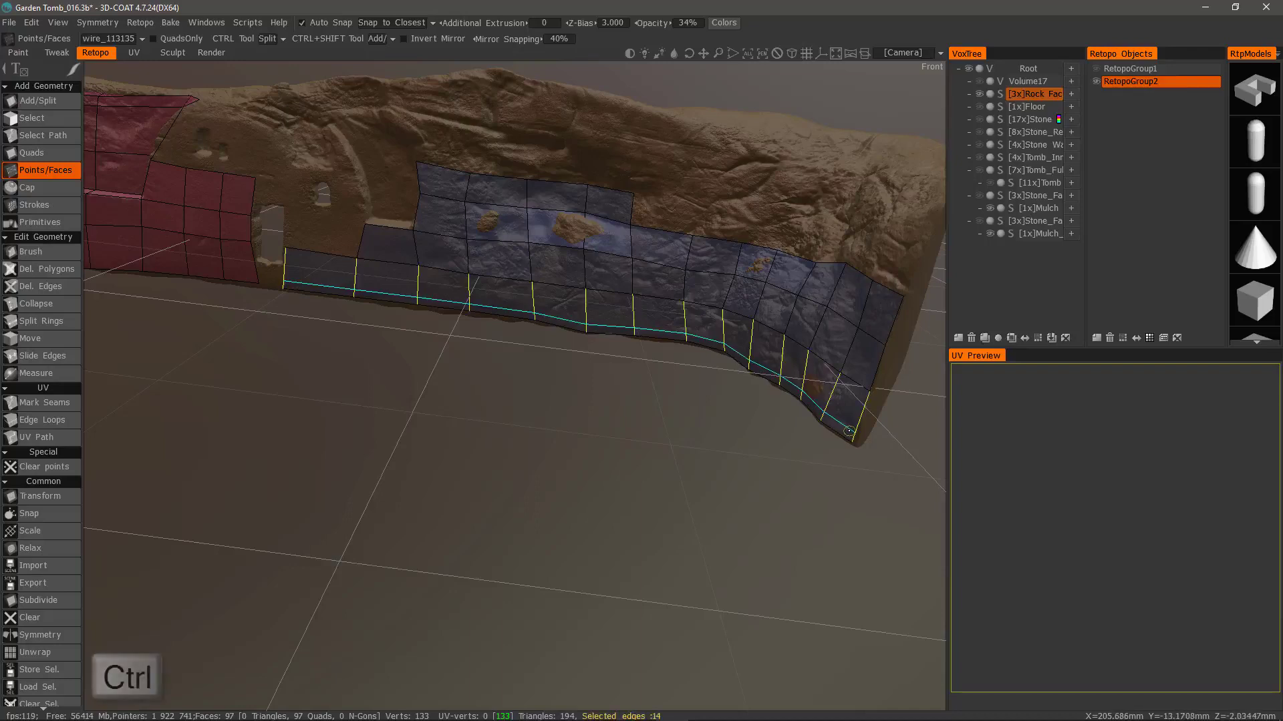
ctrl+click(847, 430)
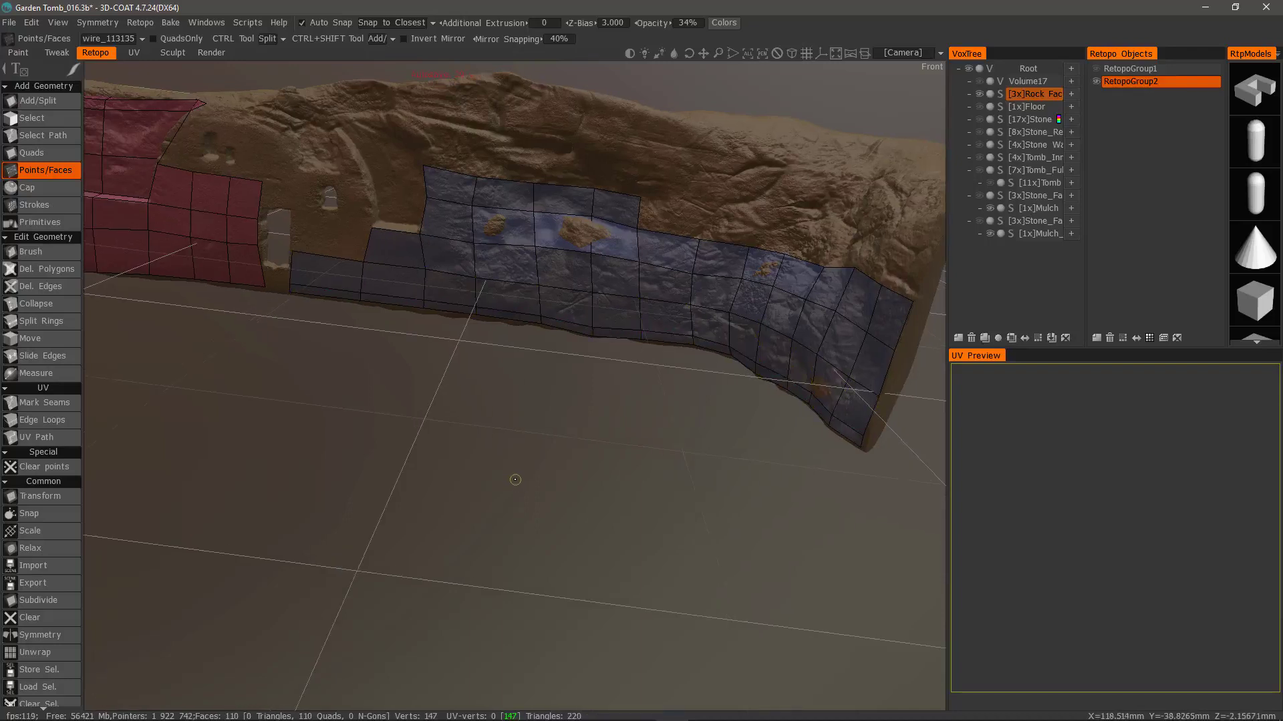
click(391, 38)
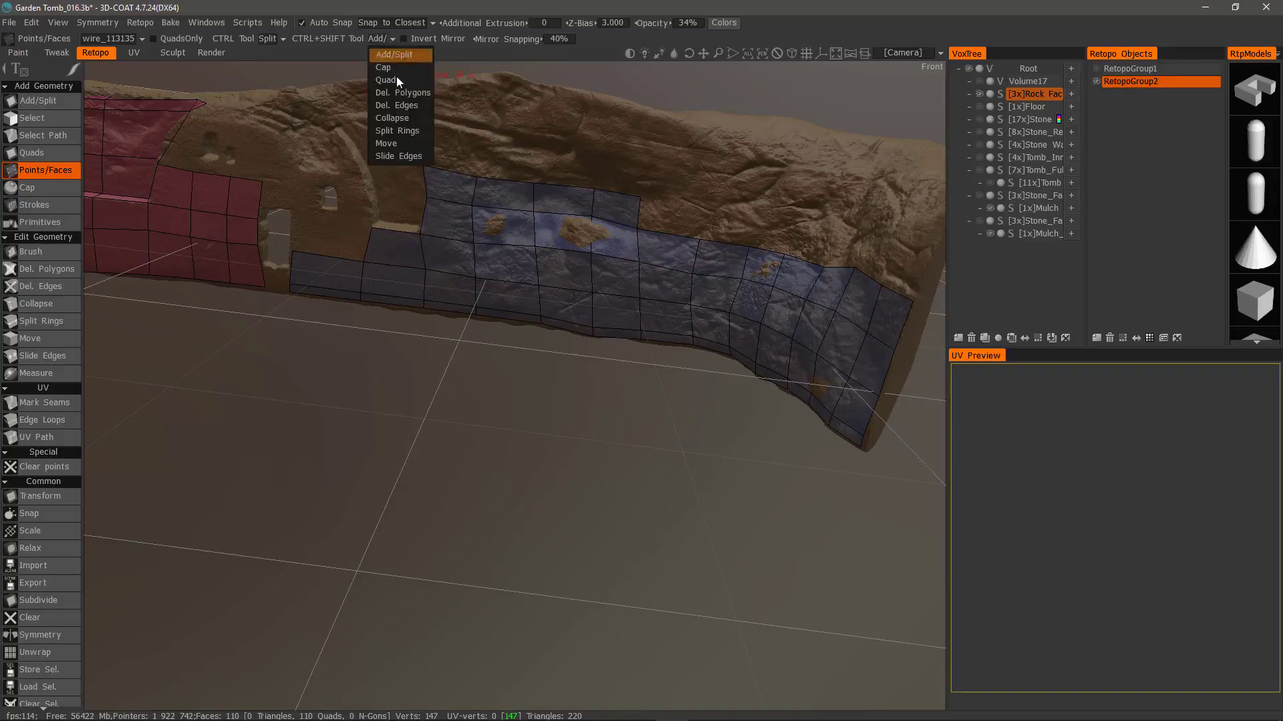
click(406, 155)
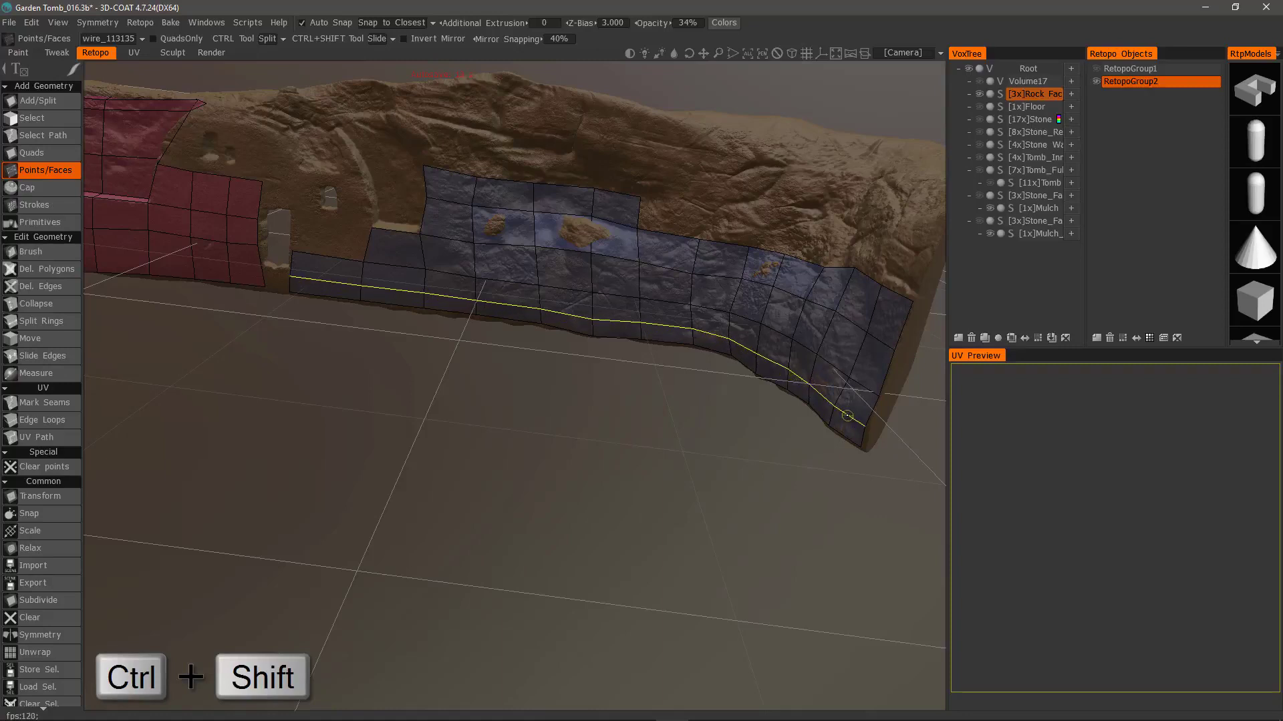
ctrl+shift+drag(853, 407, 849, 414)
Split the third quad row lengthwise and slide its new edge loop
ctrl+click(855, 305)
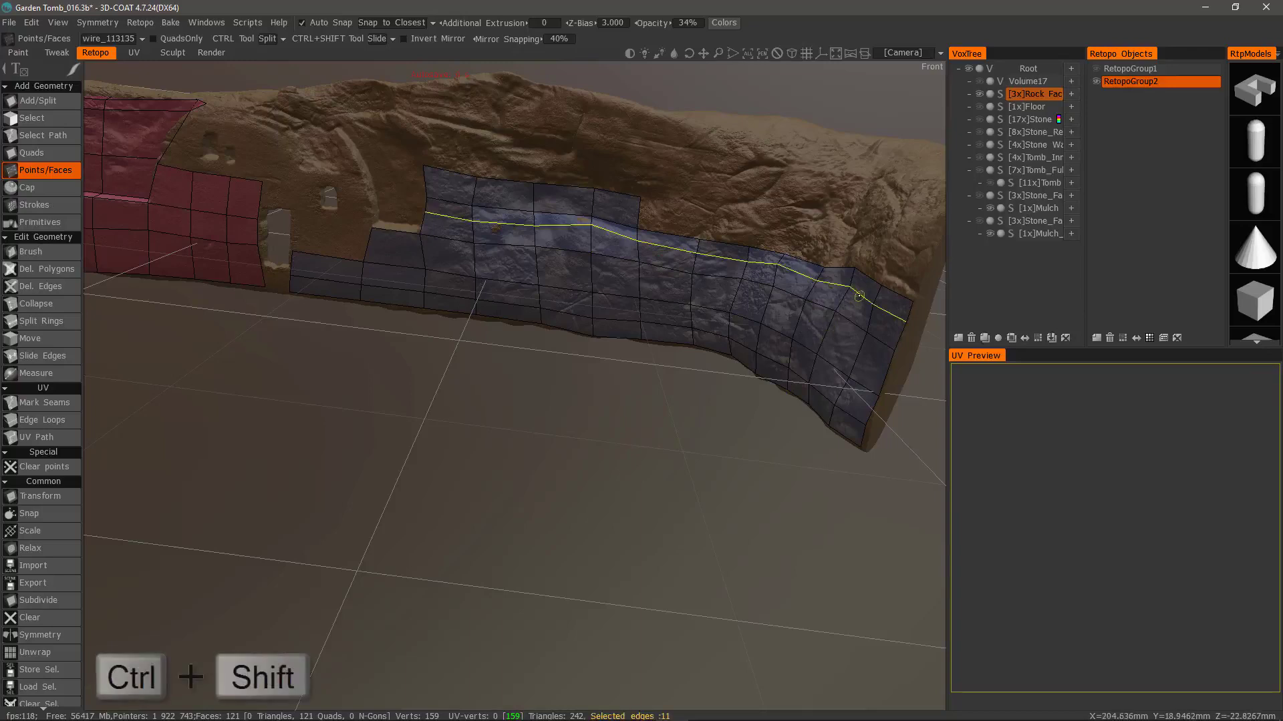
ctrl+shift+drag(858, 296, 861, 299)
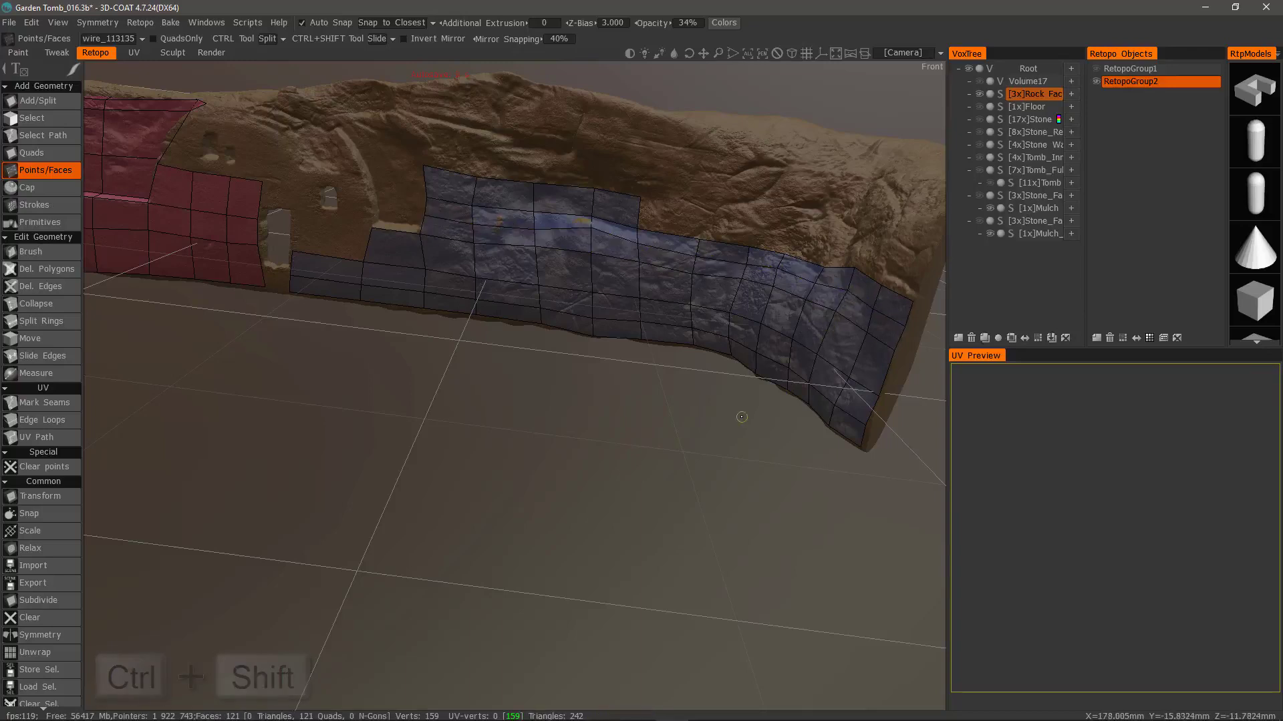
Delete one second-row polygon beneath the taller mesh section to open a square hole
click(50, 272)
click(561, 267)
key(ctrl)
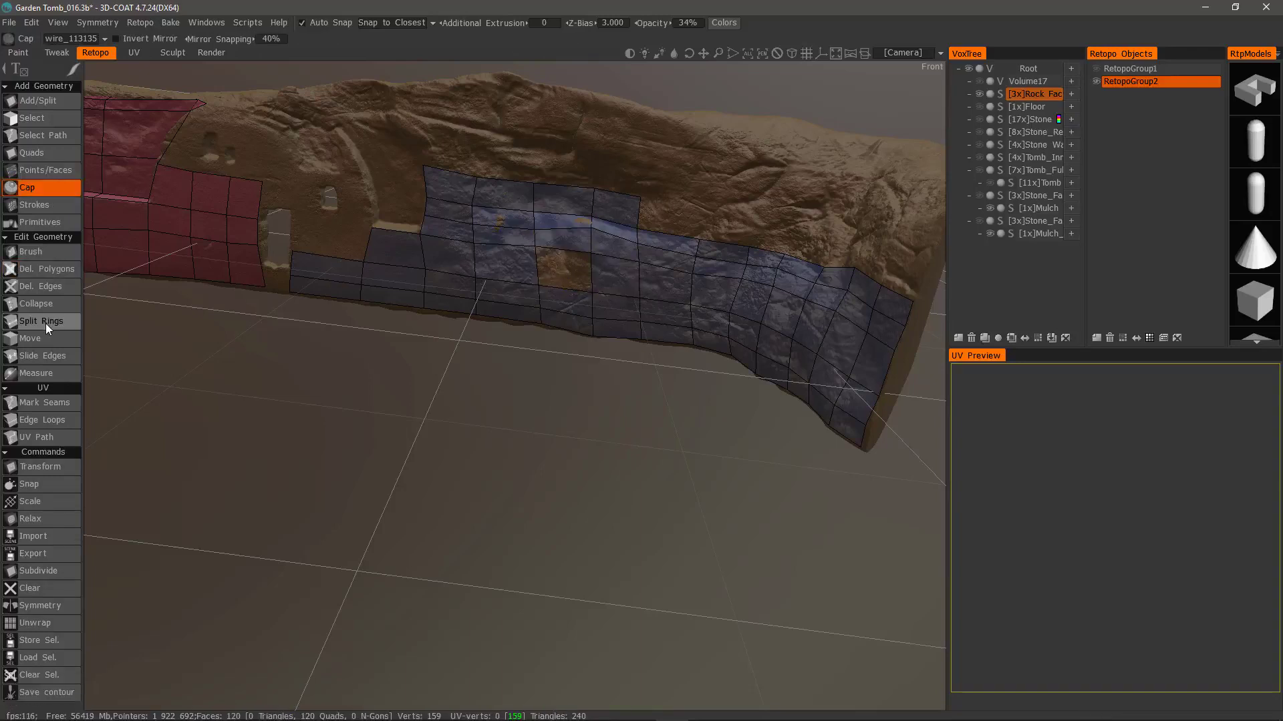
Use Split Rings to divide the quad rows and columns that meet the four sides of the square hole
click(46, 322)
click(538, 268)
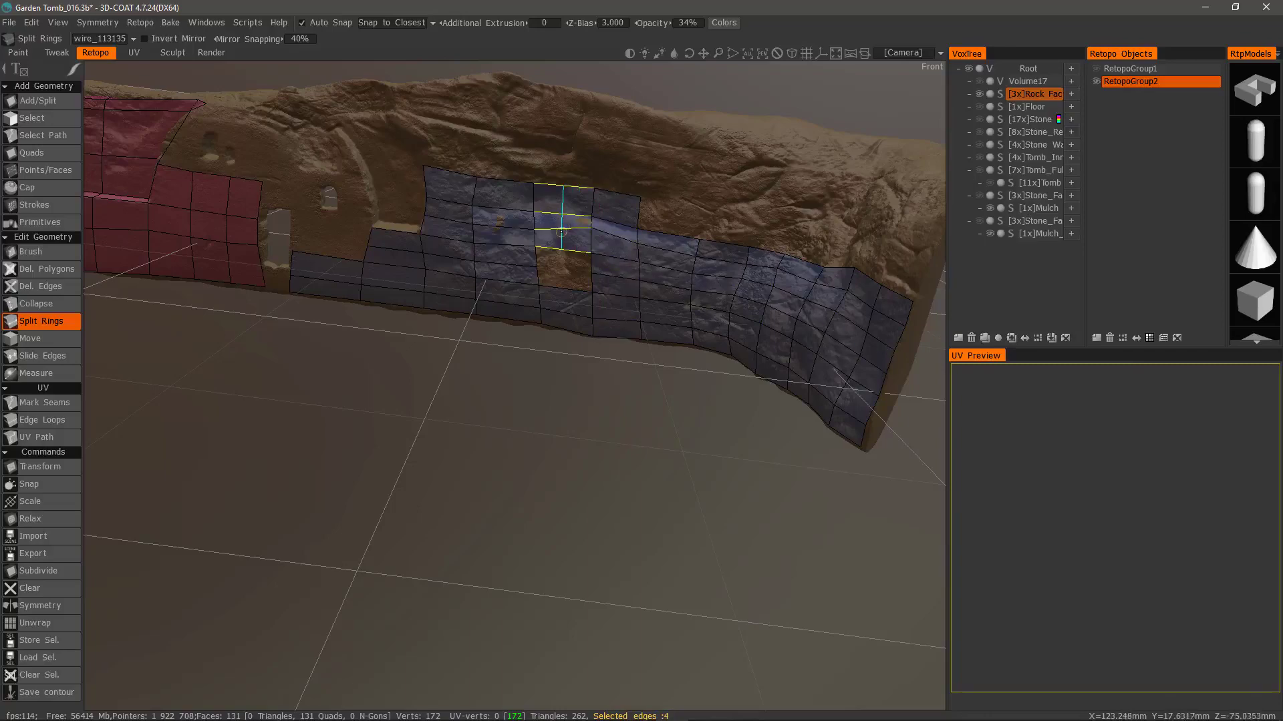
click(565, 214)
click(564, 236)
click(565, 315)
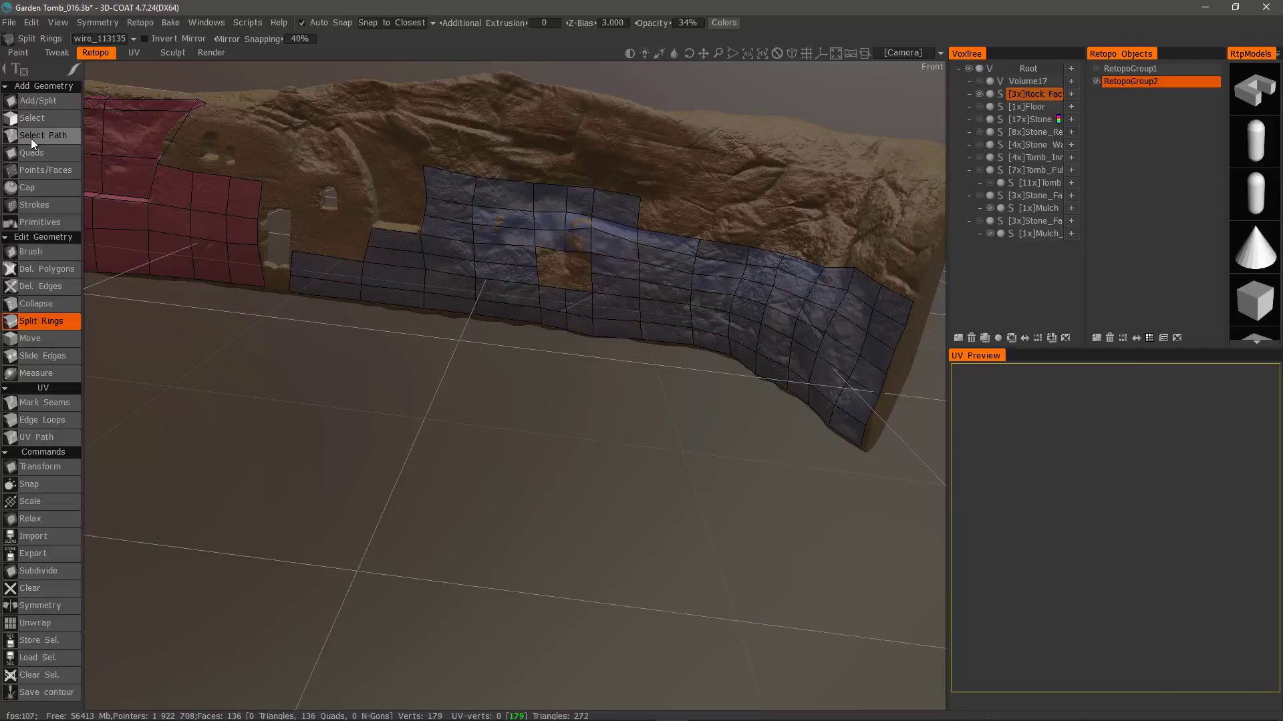
Try the Cap tool on the square hole, filling it with triangles that meet at its centre, and undo the fill
click(47, 187)
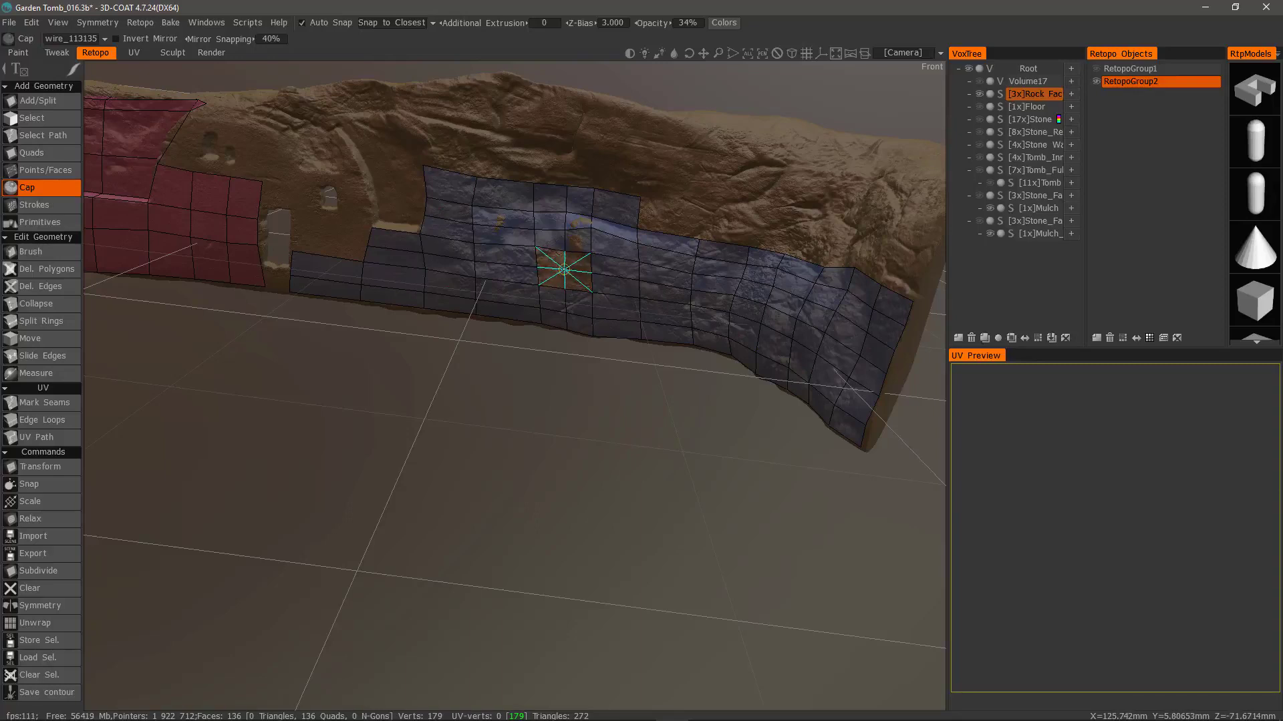
click(565, 269)
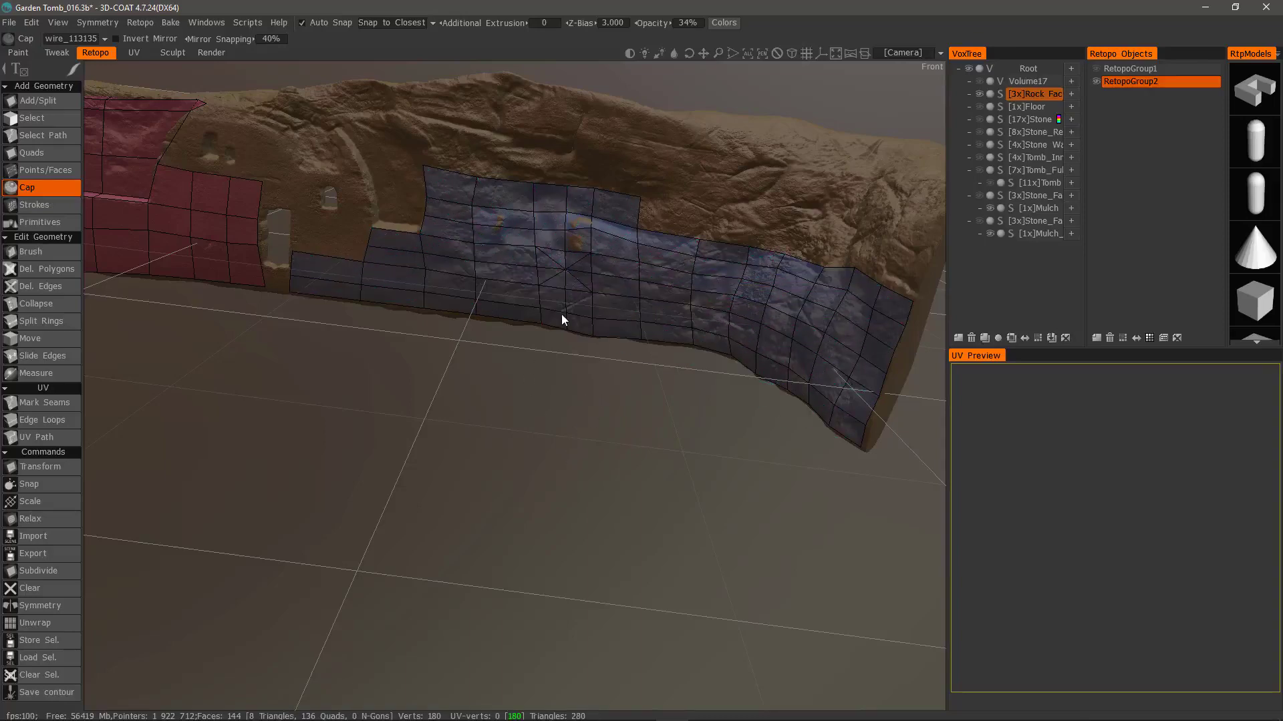
key(ctrl+z)
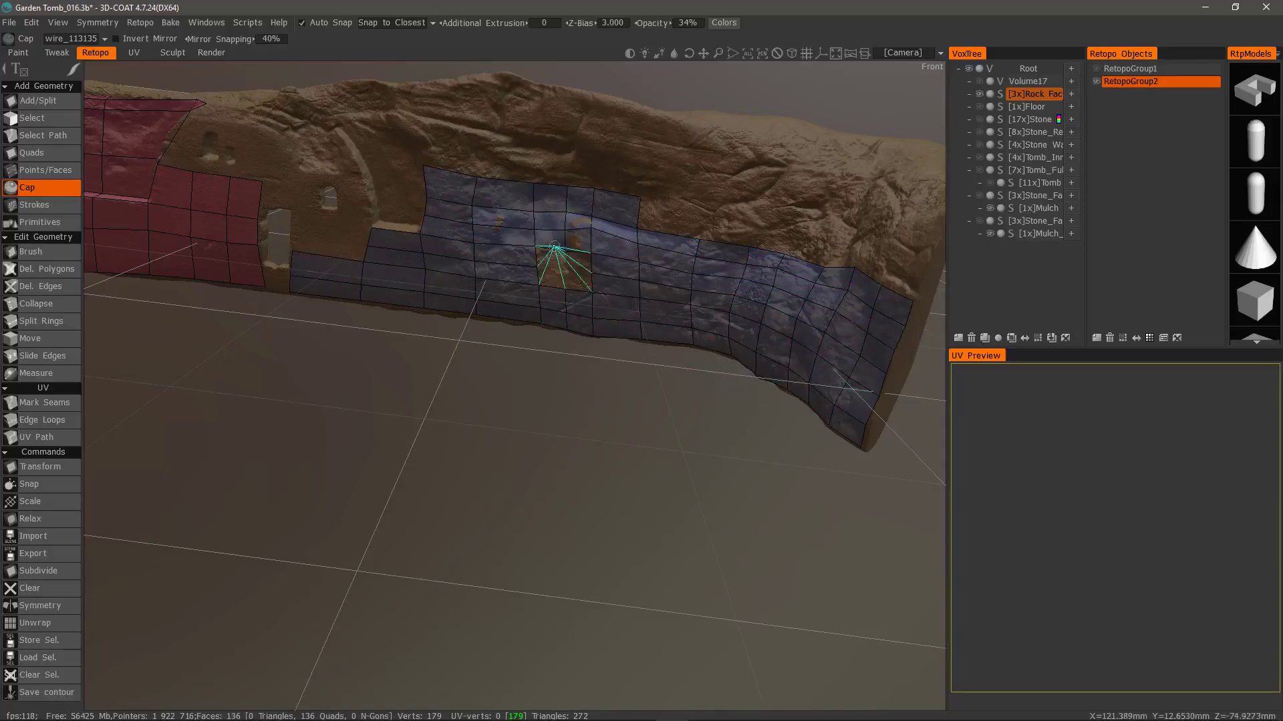
Cap the square hole with a single N-gon and delete that polygon again with Del. Polygons
shift+click(560, 272)
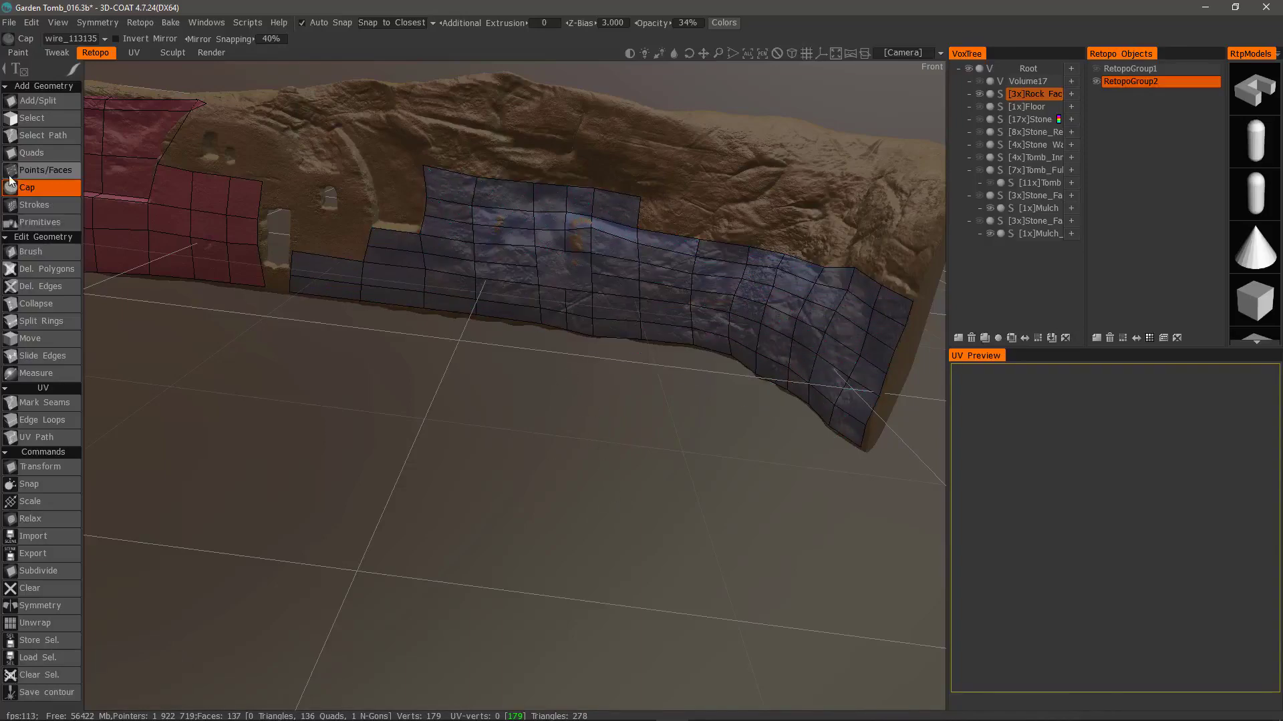
click(47, 268)
click(573, 261)
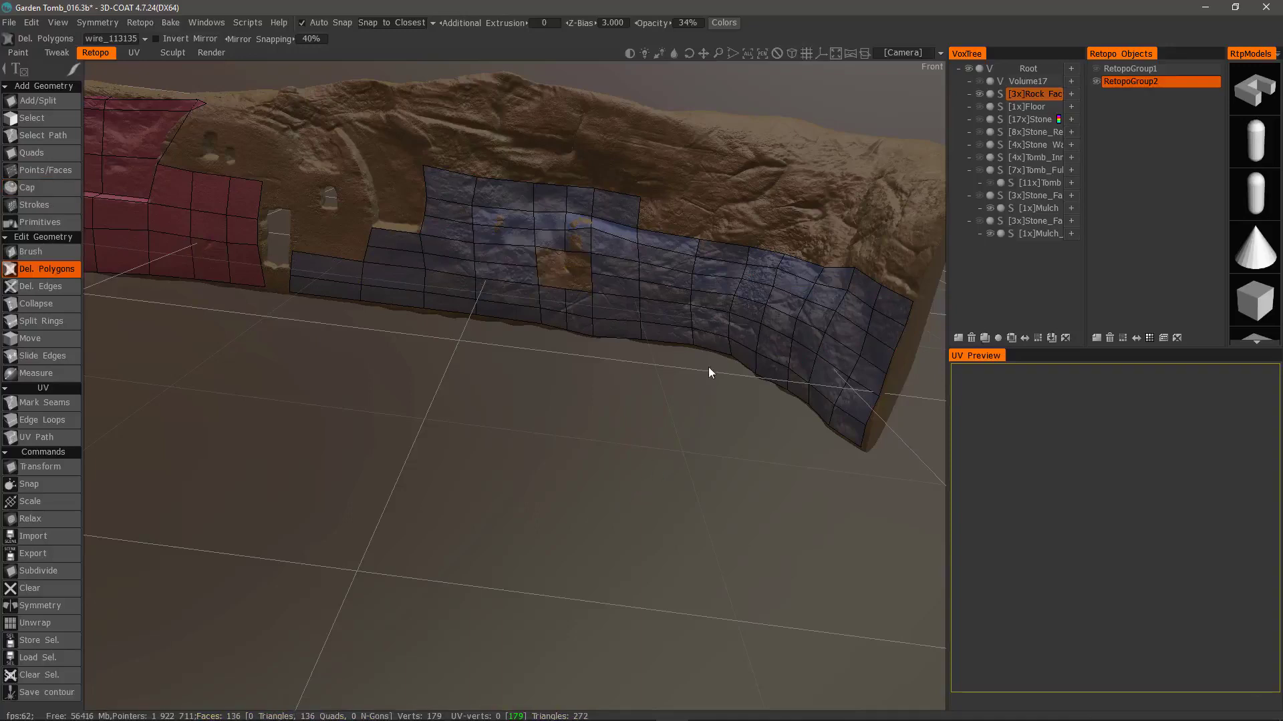
Use Points/Faces to place four loose points in a row on the rock above the mesh's lower stretch
click(49, 171)
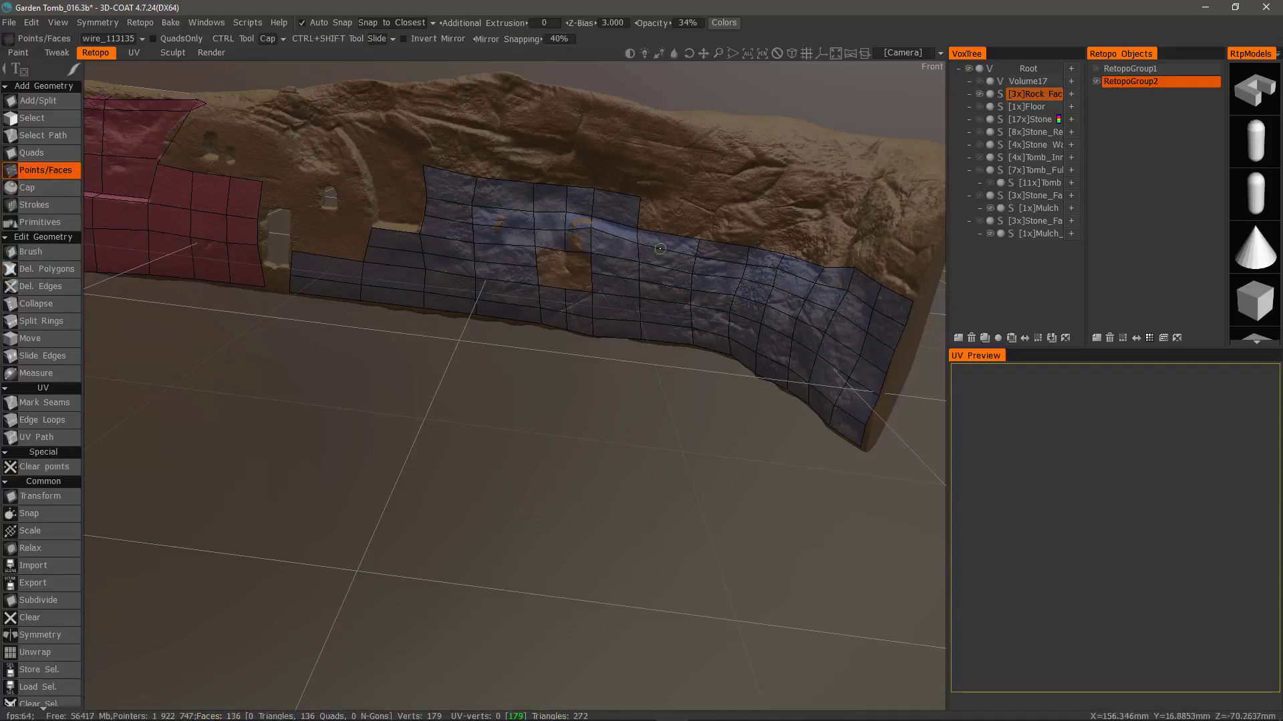
alt+drag(588, 240, 695, 175)
click(676, 155)
click(750, 154)
alt+right_drag(750, 154, 653, 223)
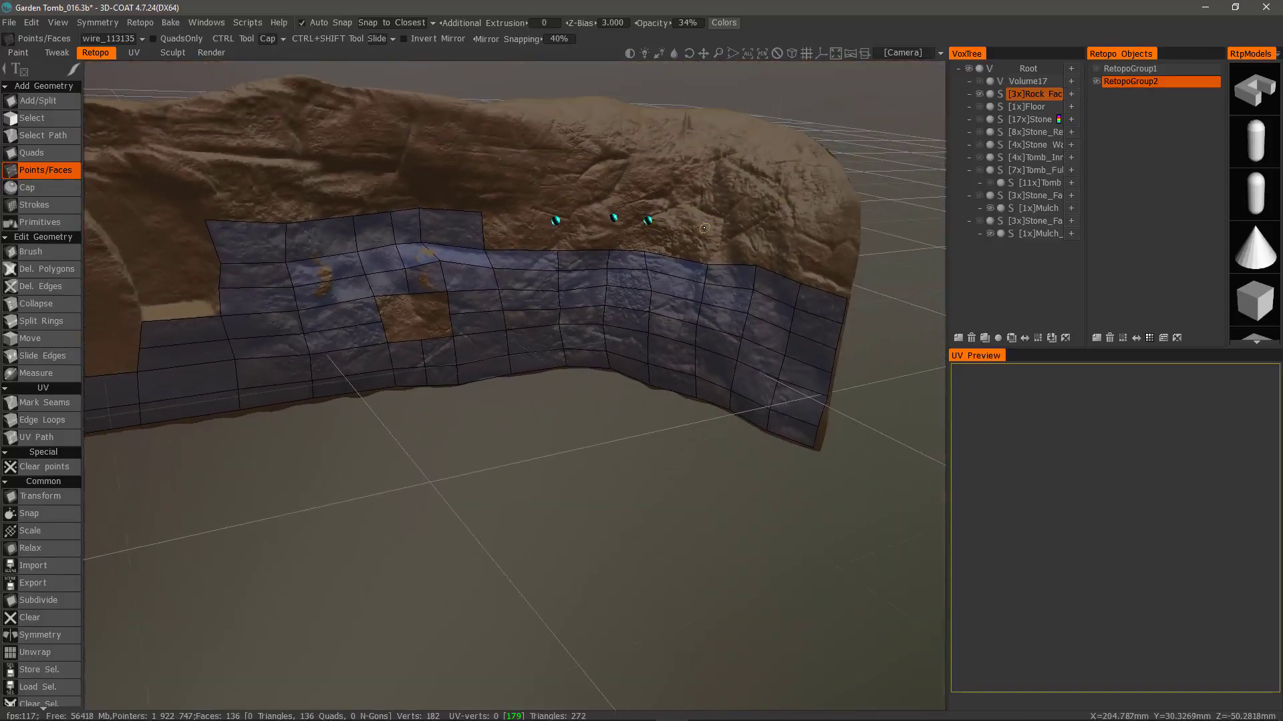
alt+drag(653, 223, 632, 280)
click(632, 281)
click(604, 269)
Remove all the loose points above the mesh with Clear points
alt+drag(435, 289, 601, 398)
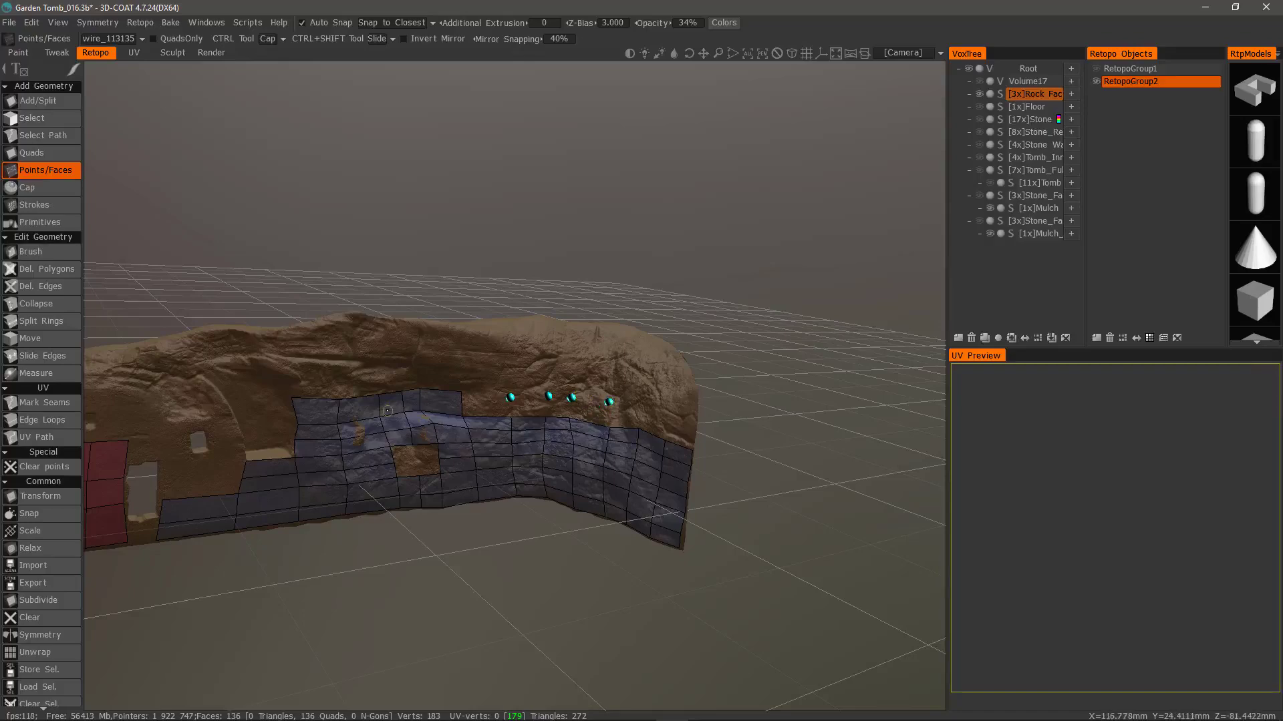
alt+drag(388, 410, 201, 441)
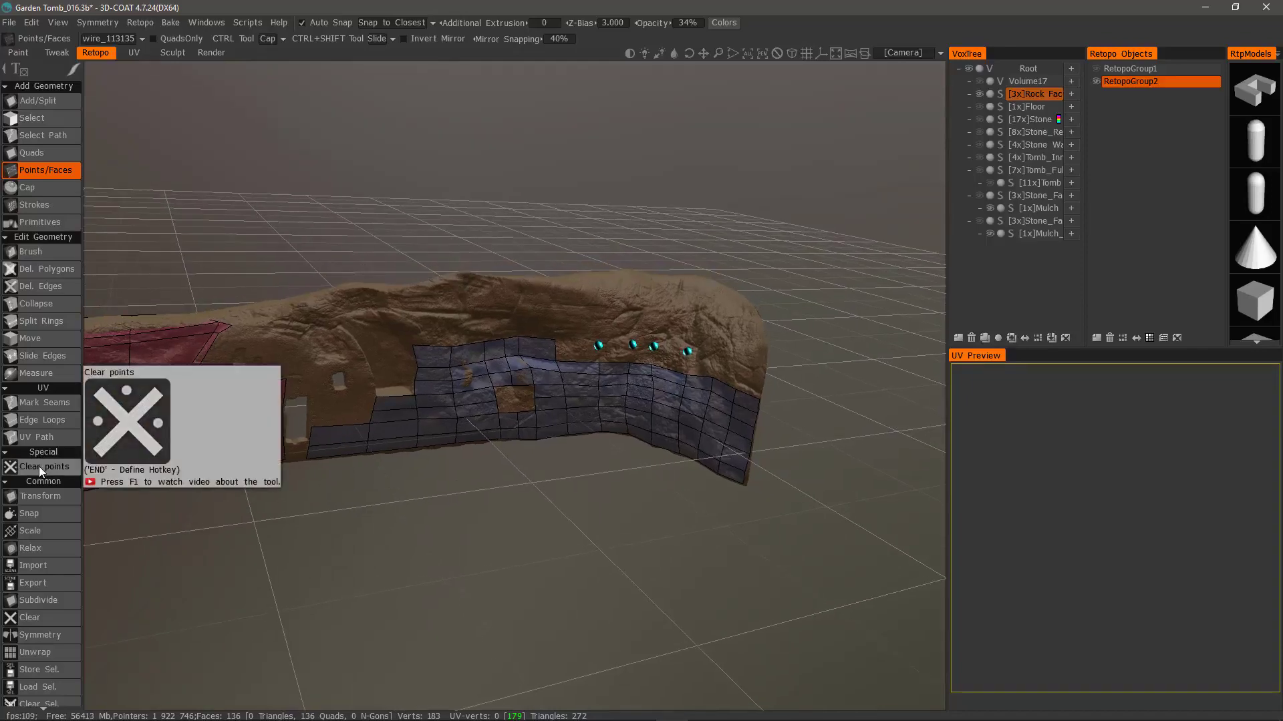
click(39, 466)
Delete a single interior edge from the RetopoGroup2 mesh near the square hole with Del. Edges
drag(220, 508, 459, 549)
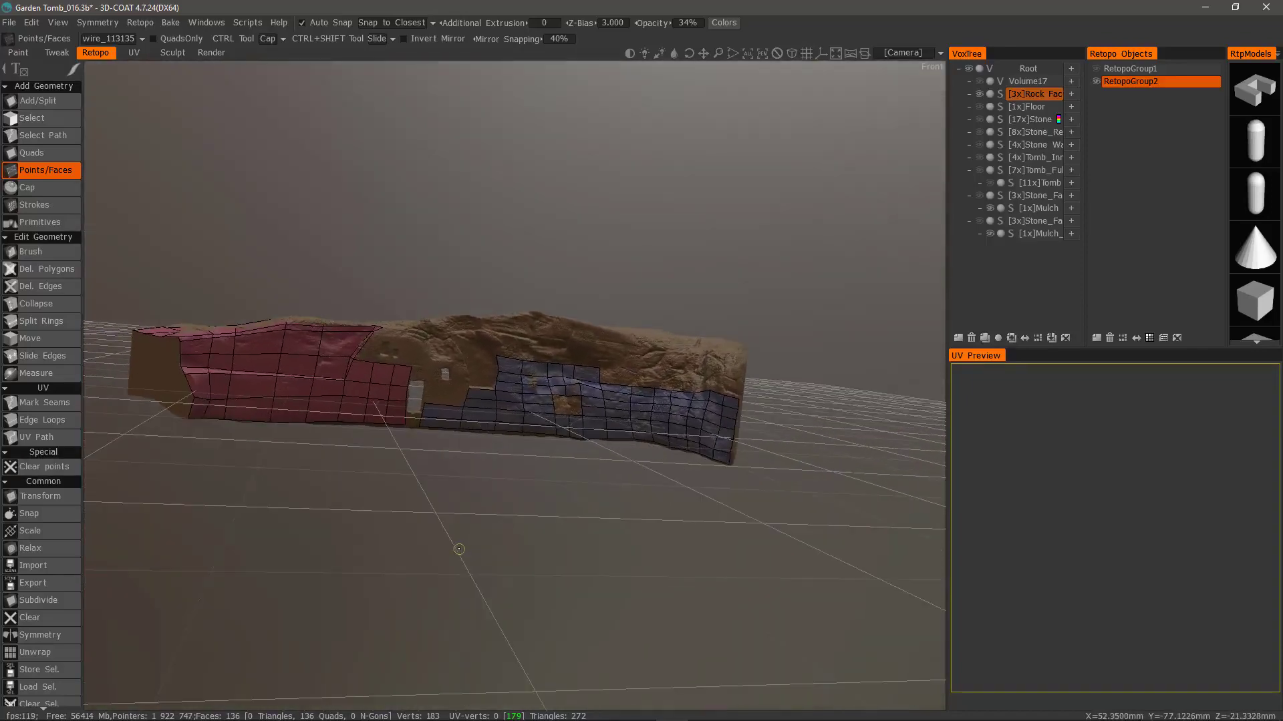
right_drag(459, 549, 166, 194)
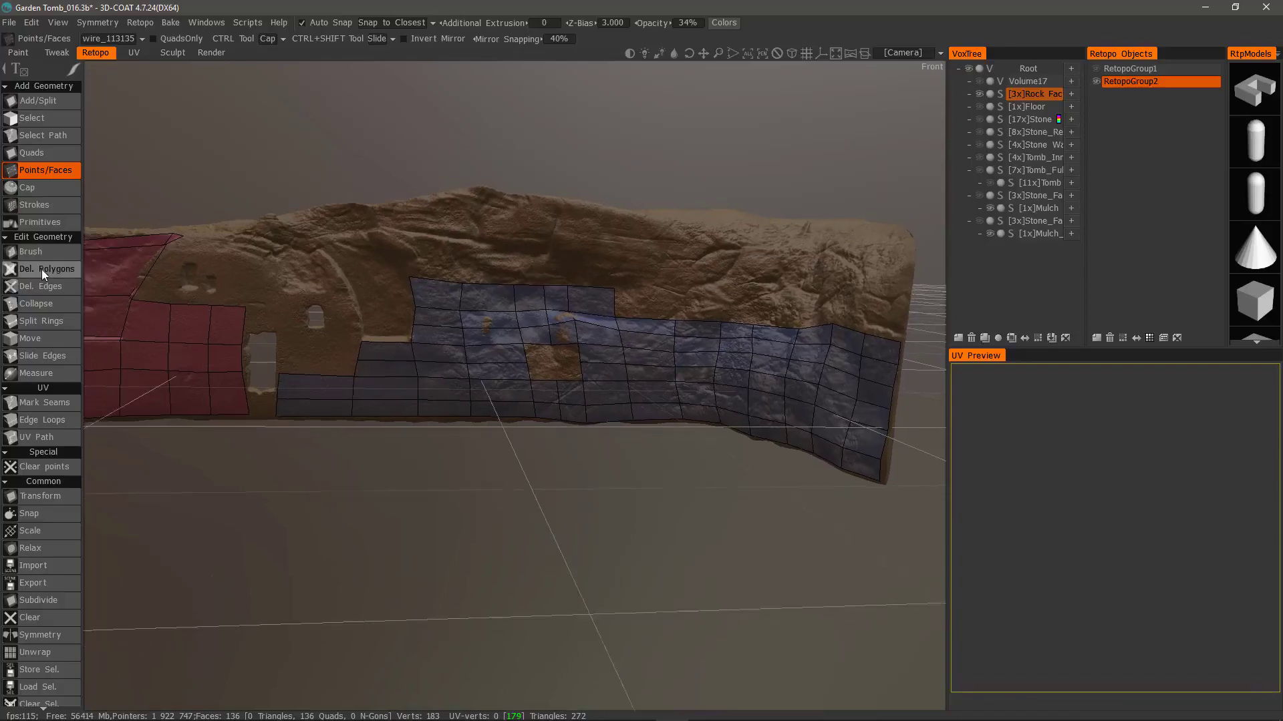
click(57, 286)
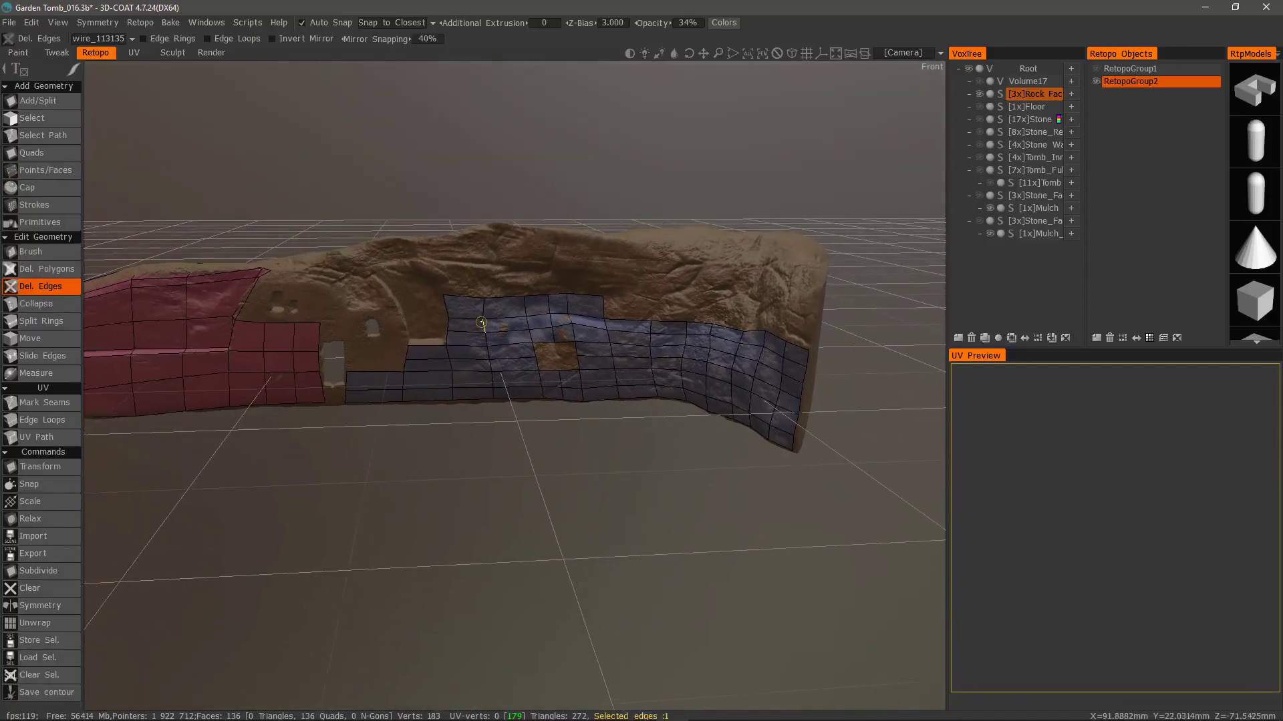
right_drag(481, 322, 454, 266)
click(459, 311)
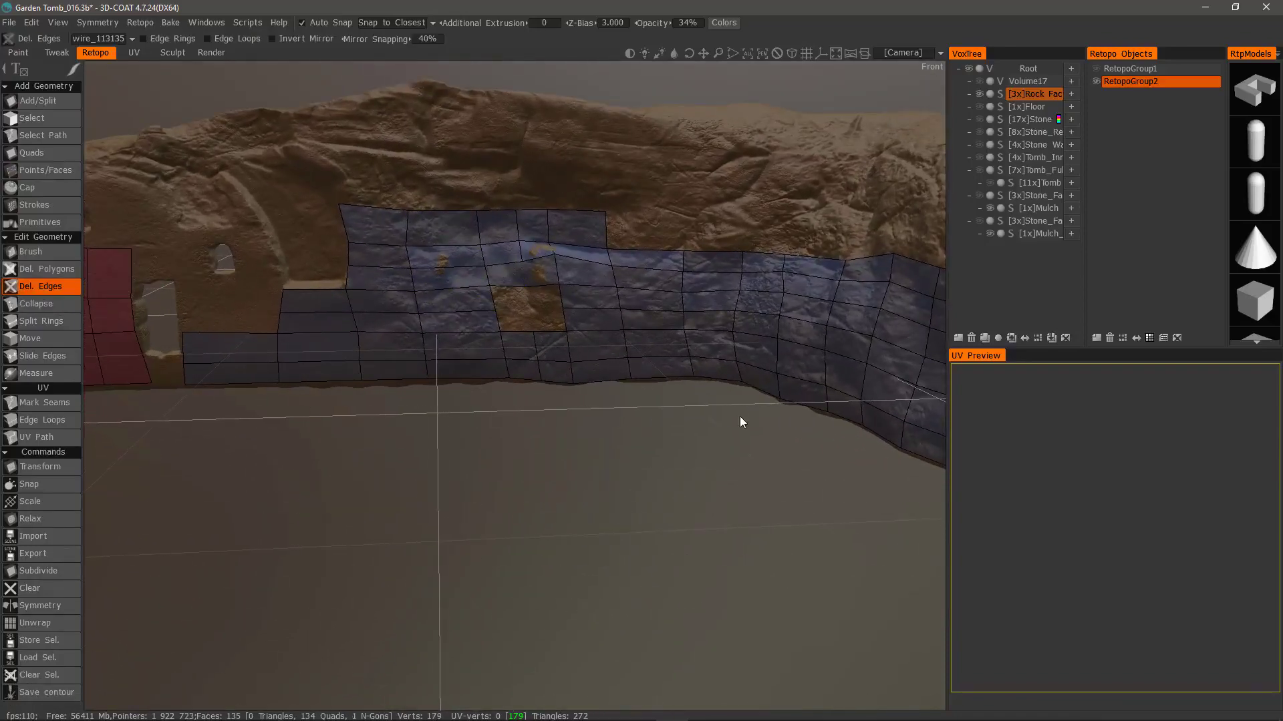
Delete whole edge loops with Del. Edges: the vertical loops below and above the square hole and the extra lengthwise loops
ctrl+click(534, 346)
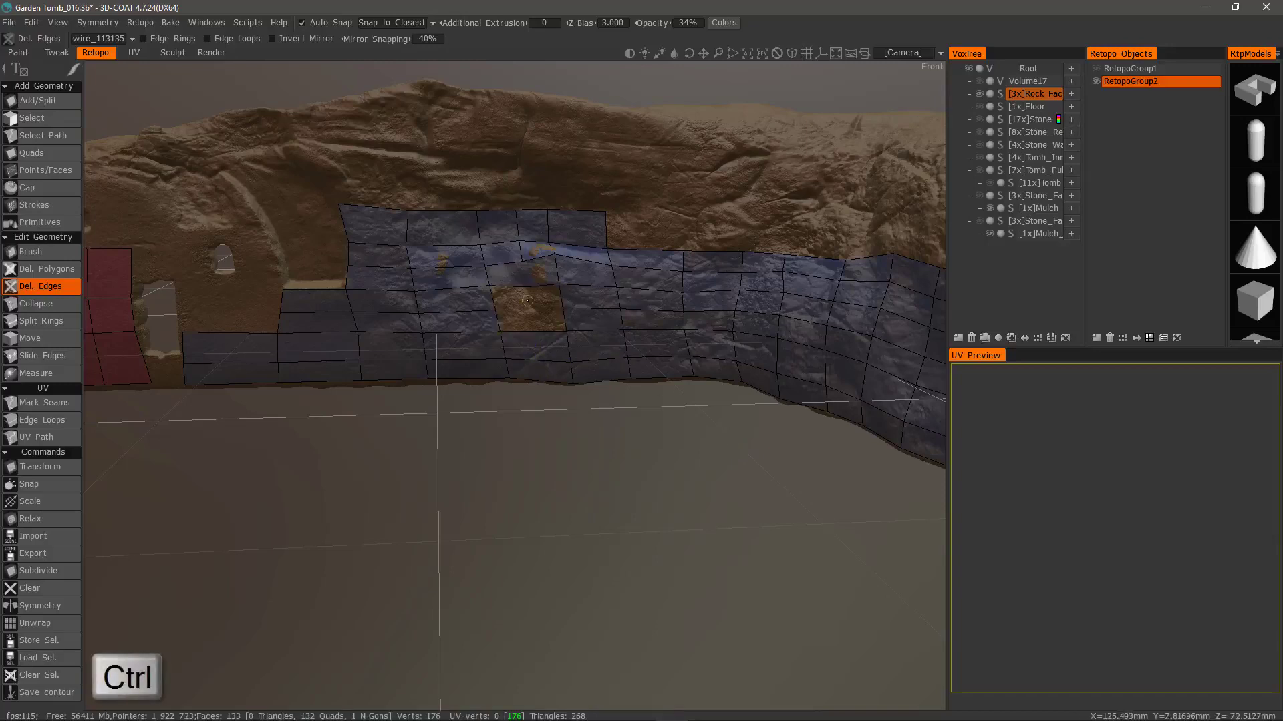
ctrl+click(518, 250)
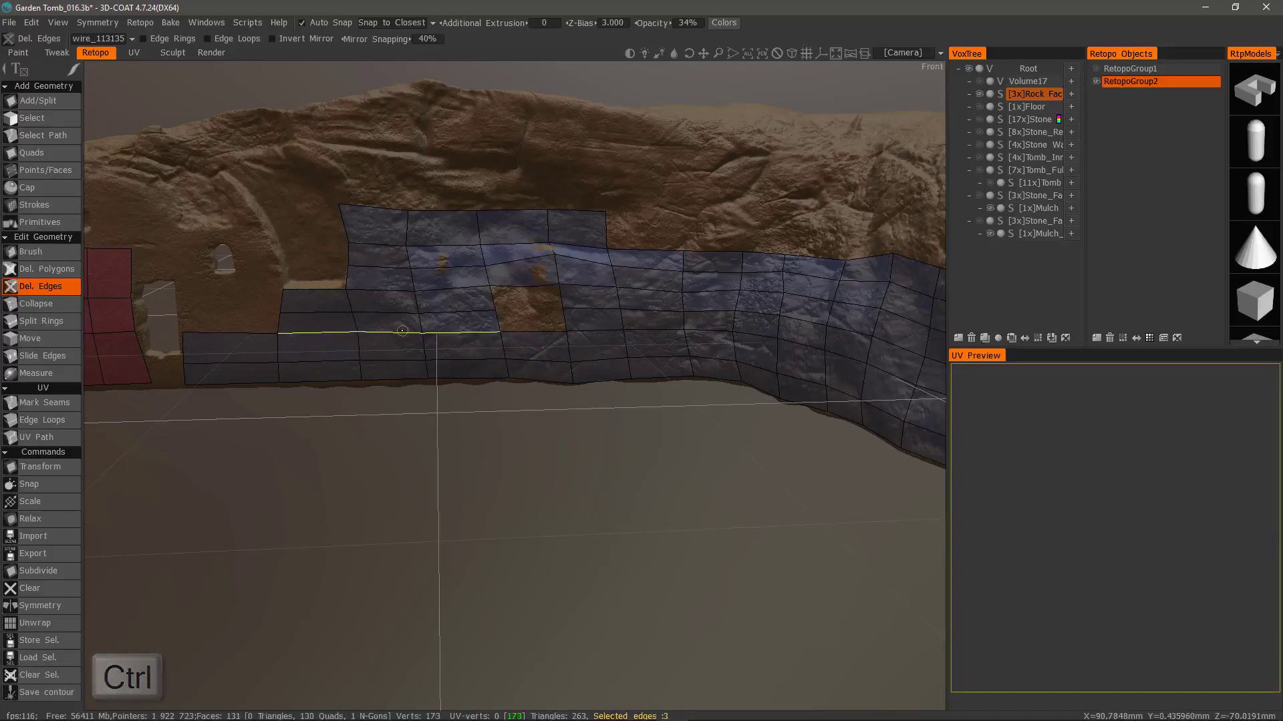
alt+drag(374, 363, 435, 314)
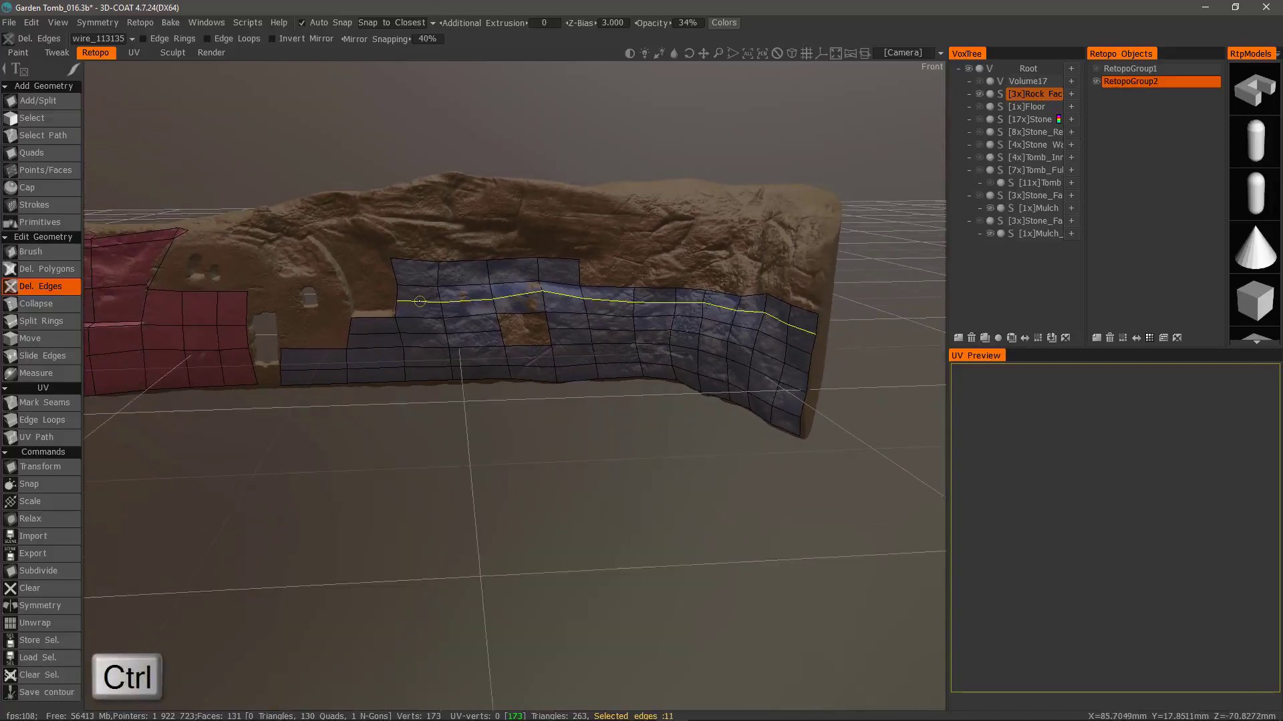
ctrl+click(412, 301)
ctrl+click(378, 334)
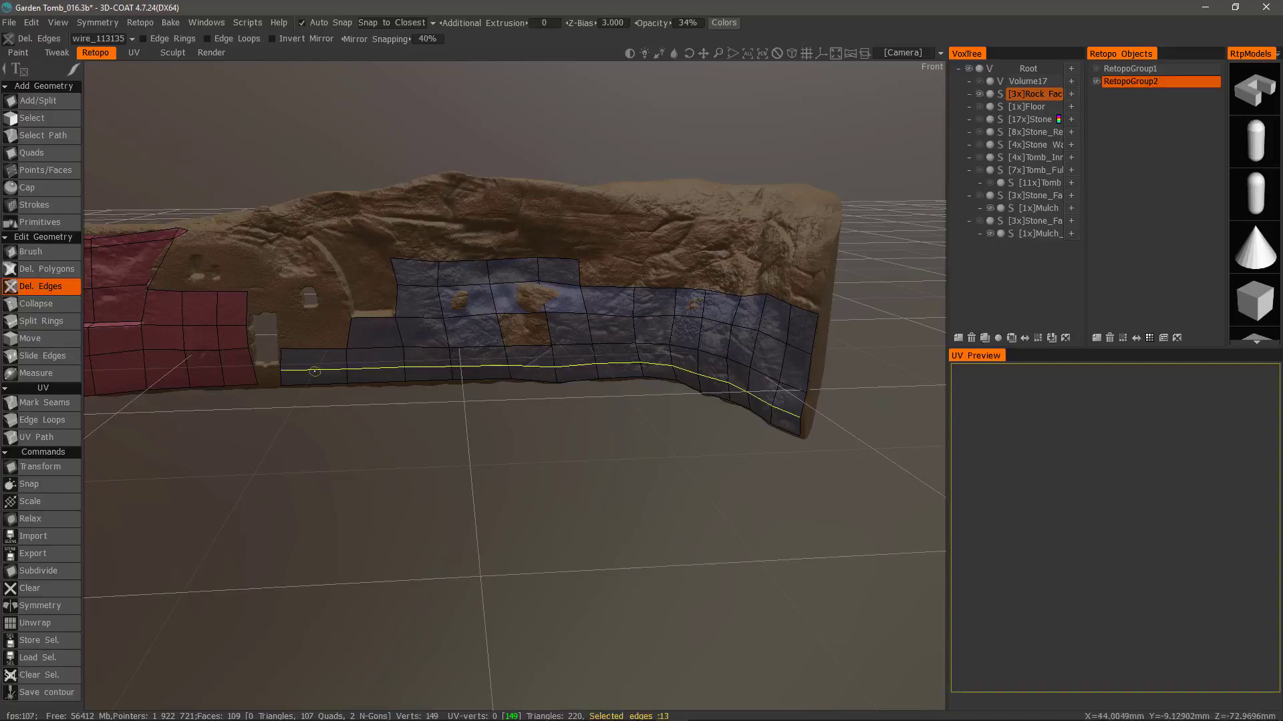
ctrl+click(535, 373)
Set the Select tool to Edges mode and select the short upright edge at the mesh's step nearest the doorway
drag(690, 426, 568, 180)
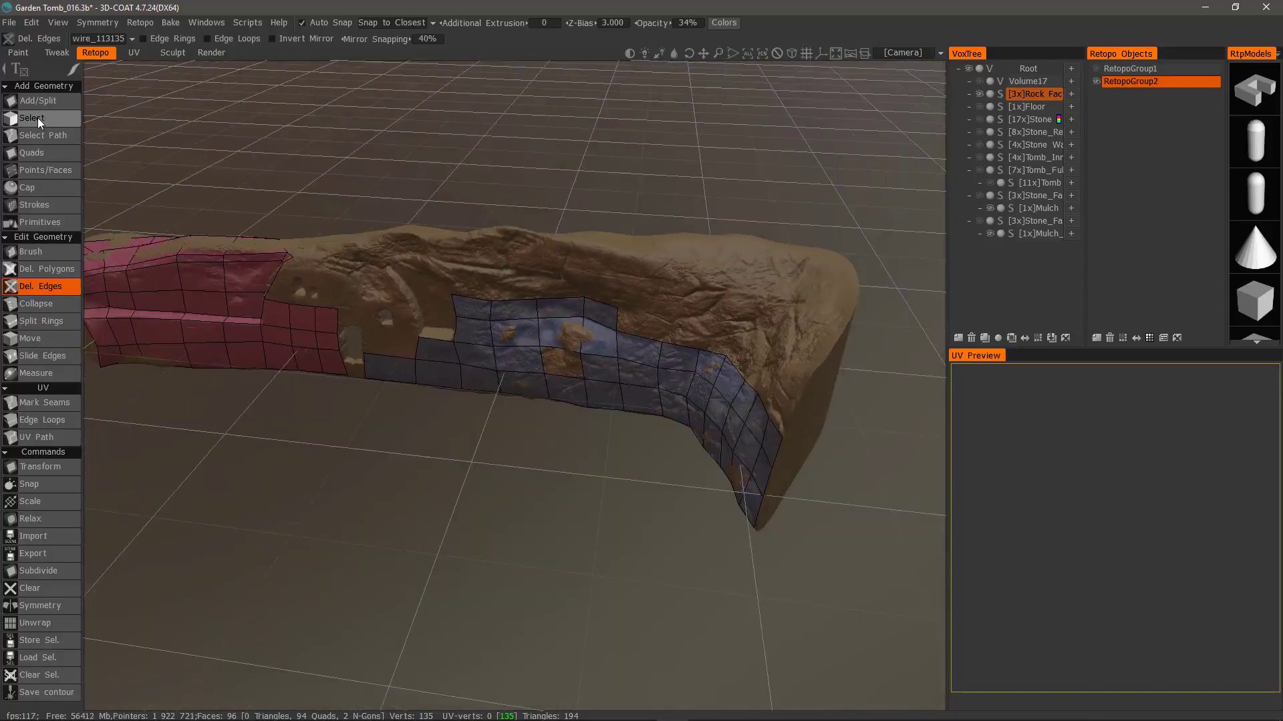
click(50, 118)
drag(286, 144, 374, 150)
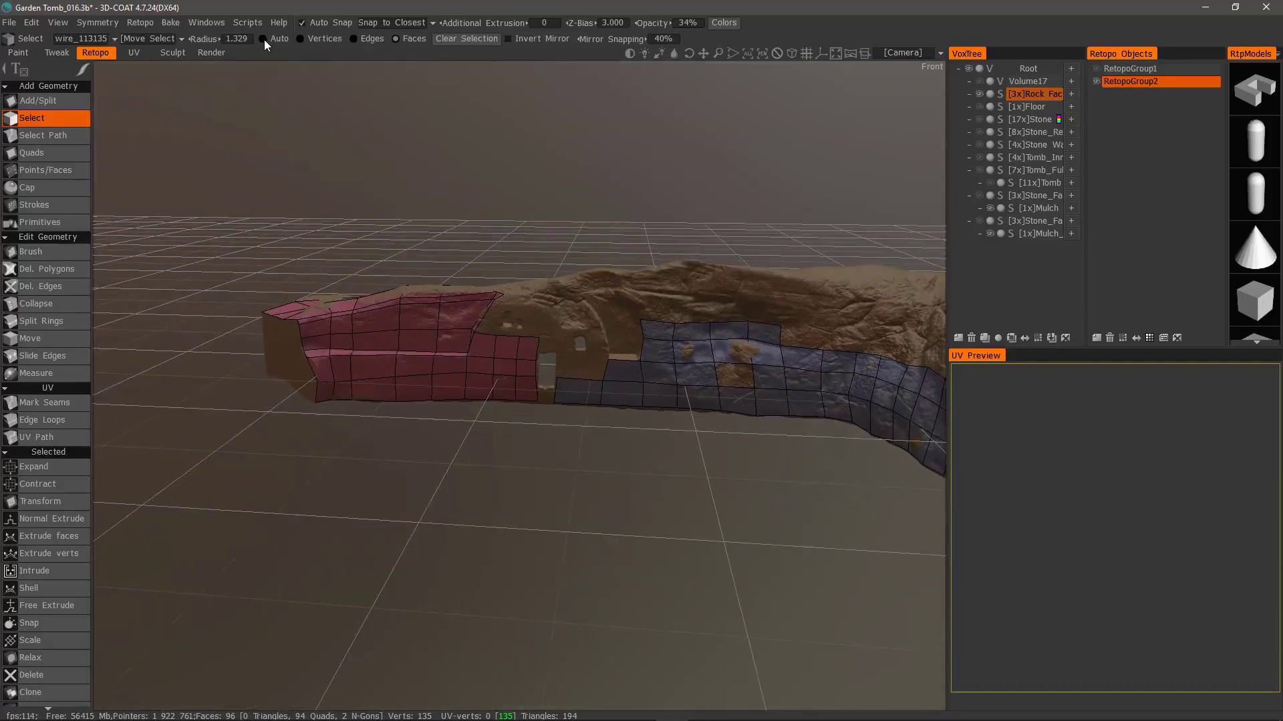
click(262, 38)
drag(321, 78, 512, 350)
scroll(512, 352, up, 3)
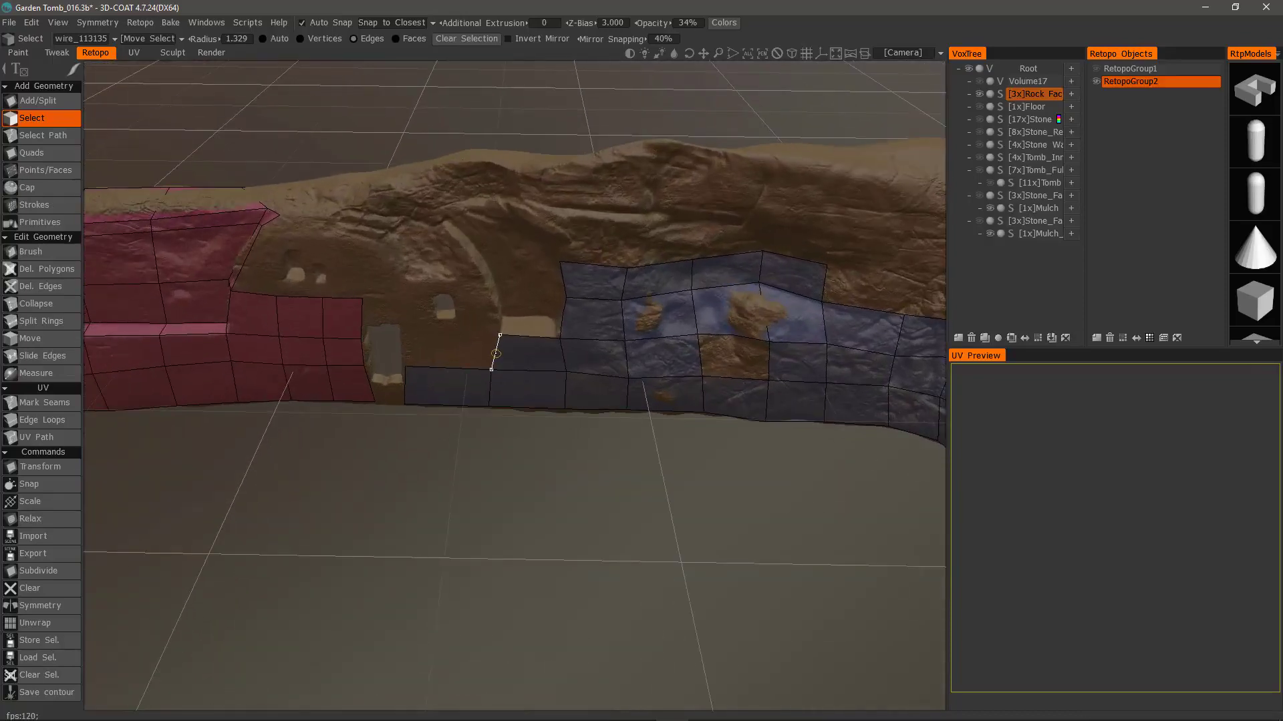
click(493, 356)
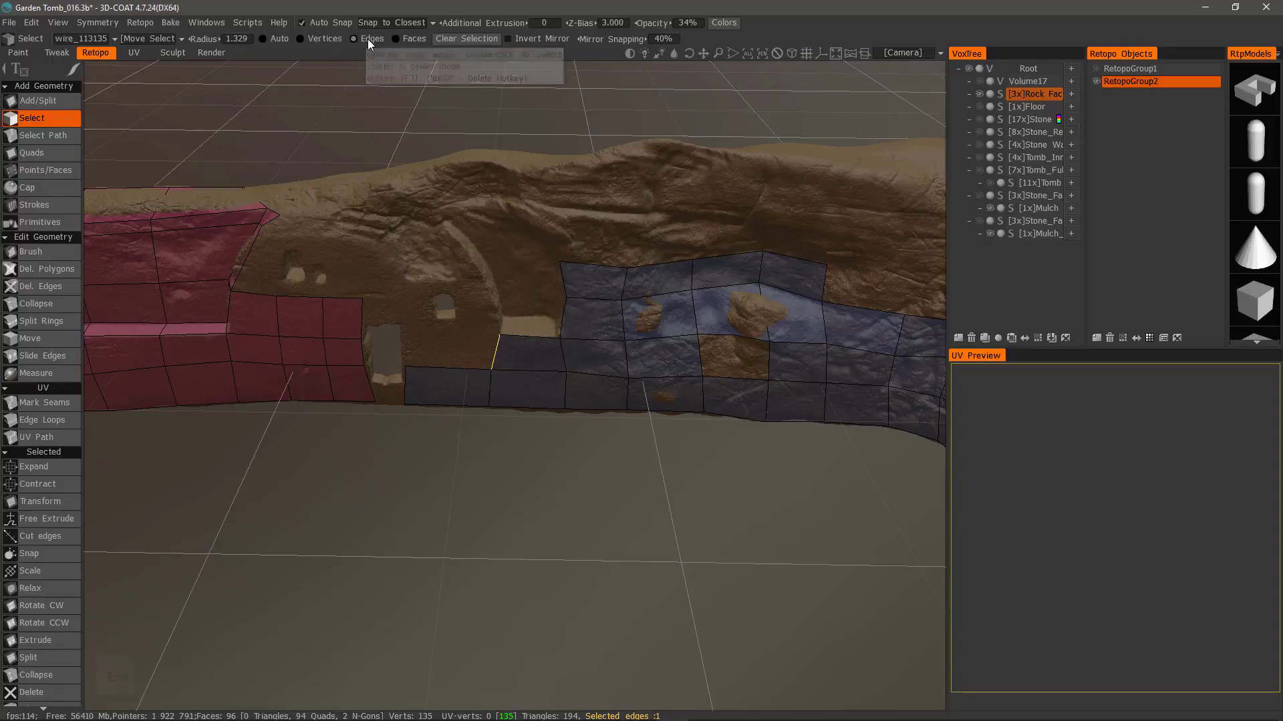
Start defining a hotkey for the Edges selection mode
key(End)
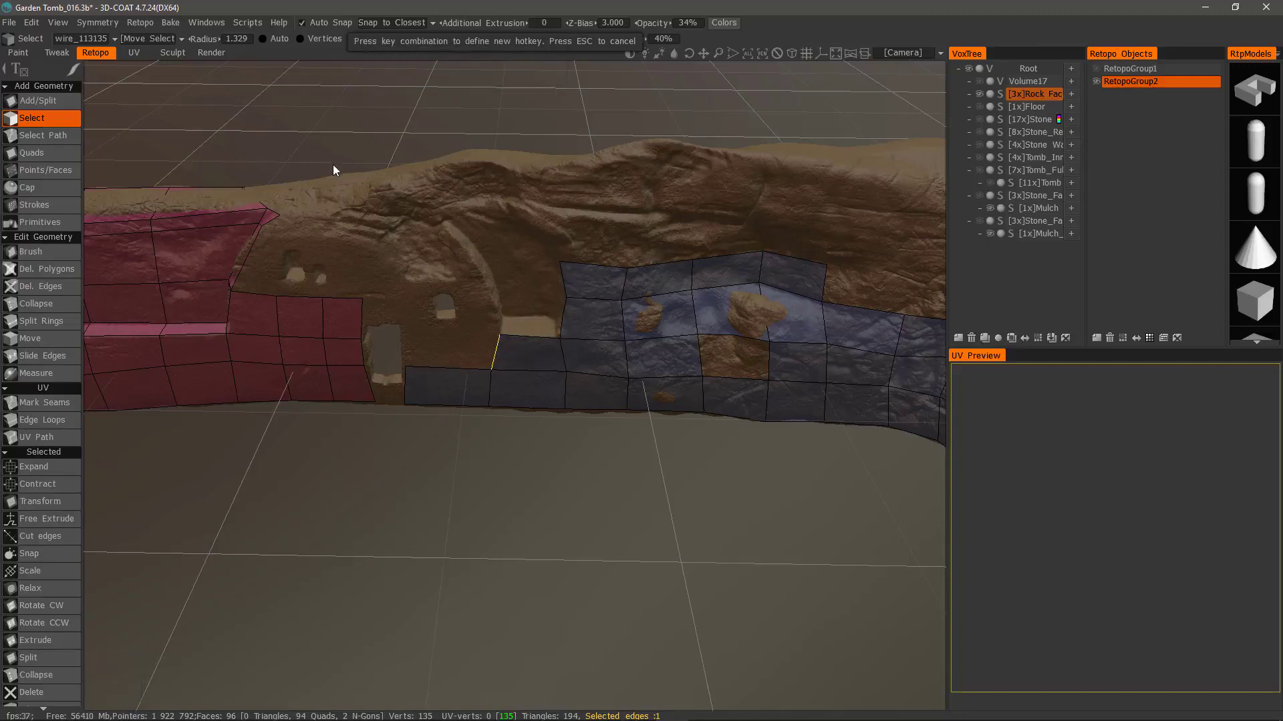
click(355, 157)
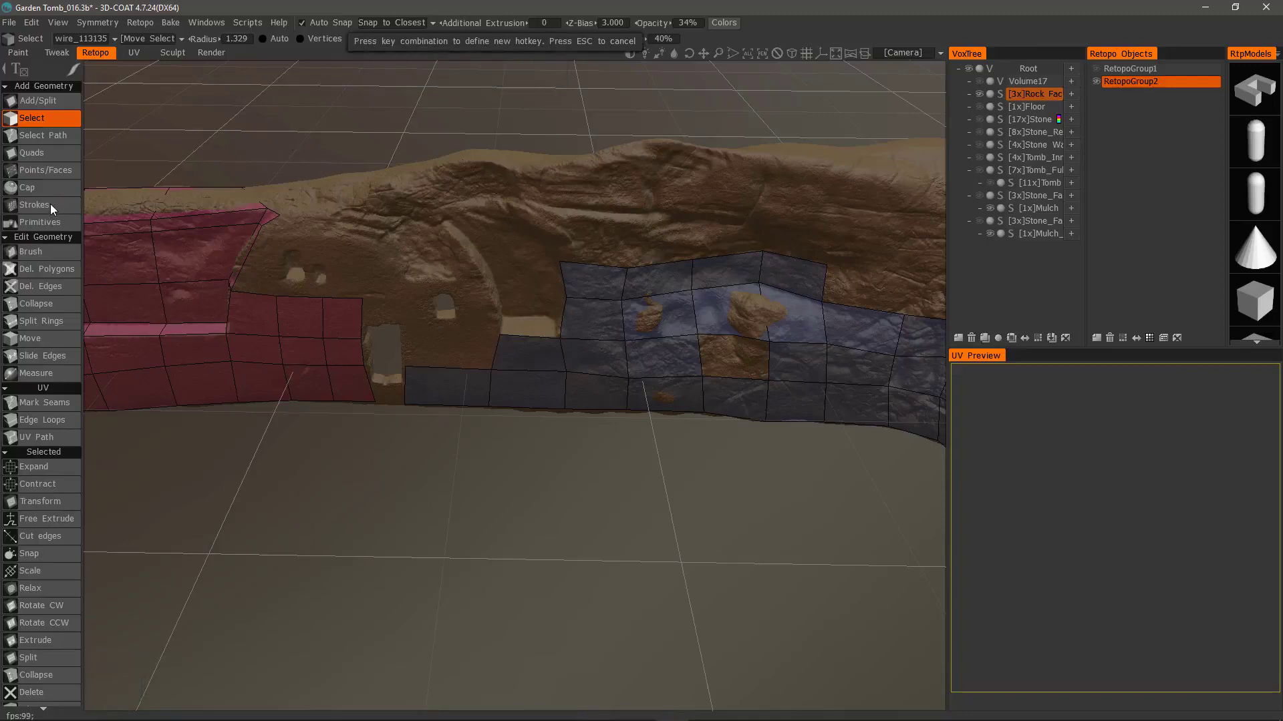
Use Strokes with the circle shape to draw three concentric circles on the bare rock above the mesh
click(46, 205)
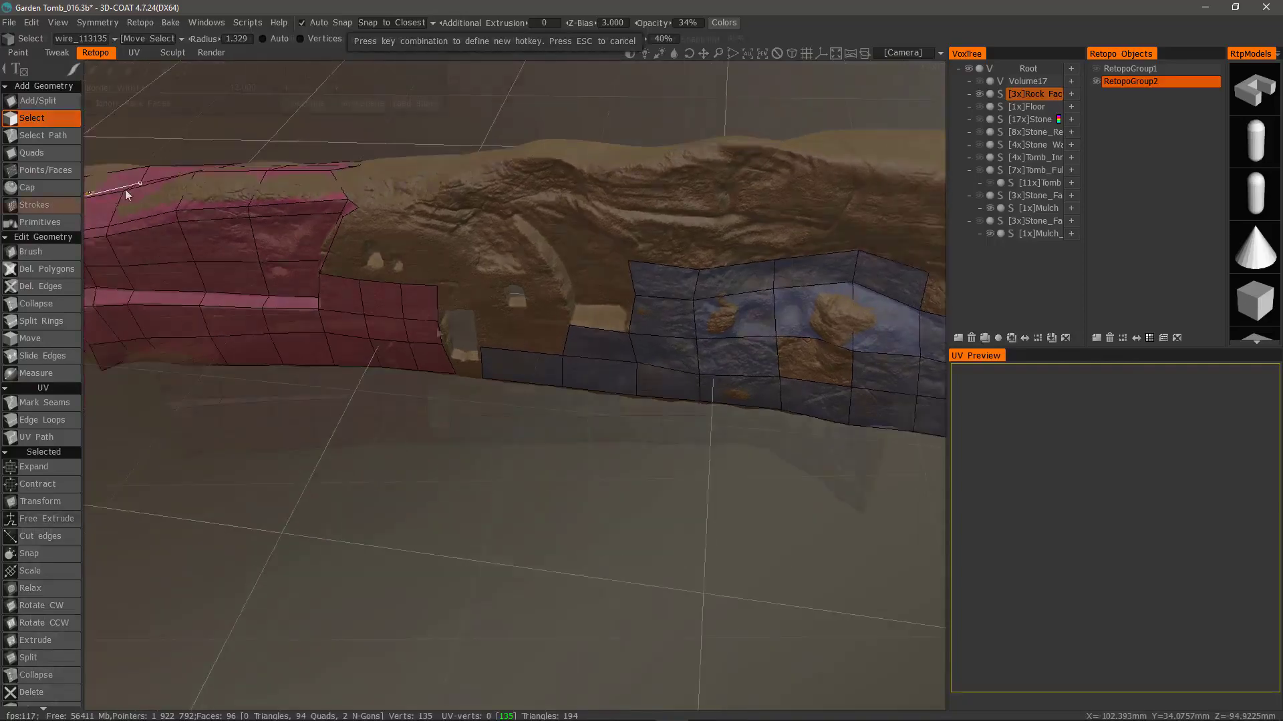
right_drag(570, 414, 484, 380)
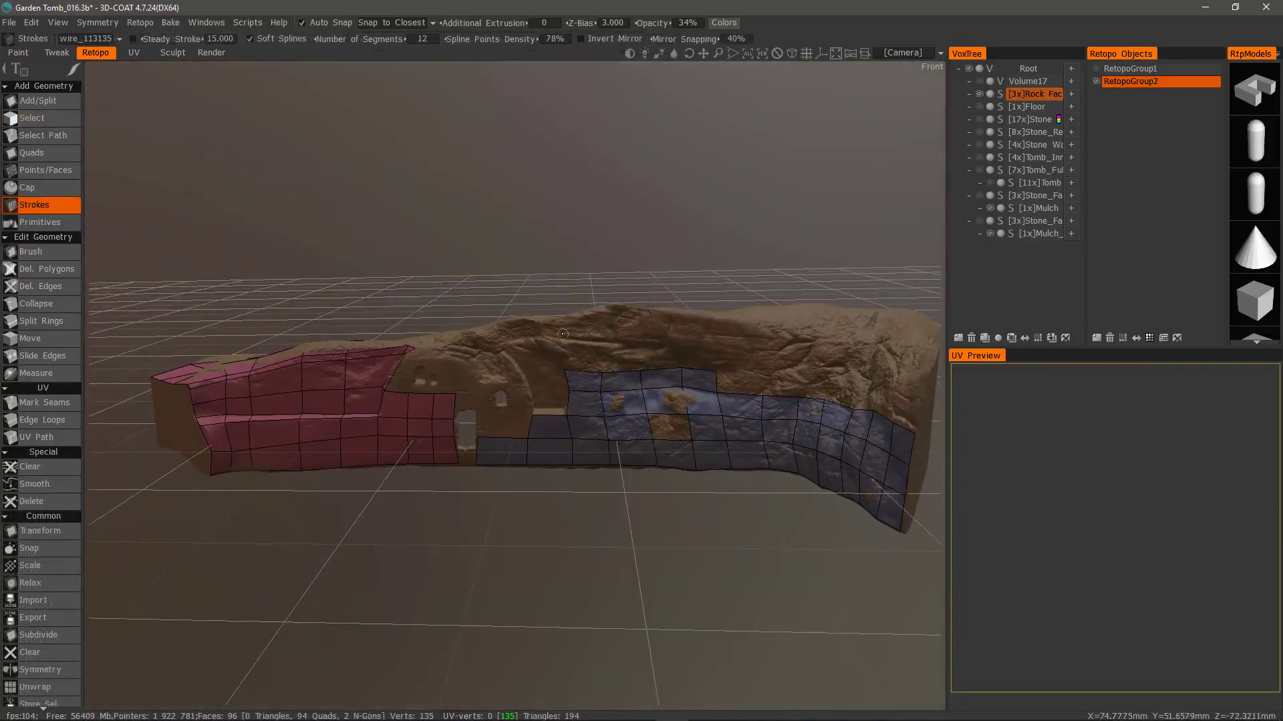
alt+drag(485, 381, 441, 357)
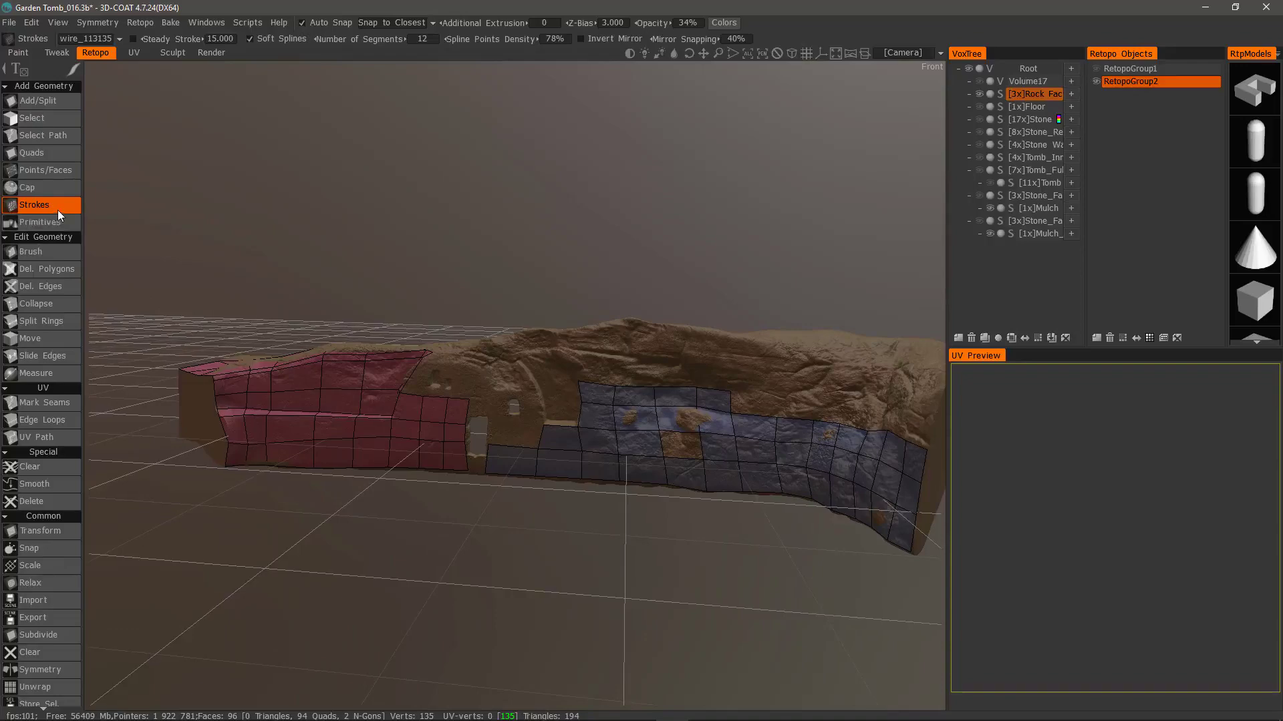
alt+drag(534, 321, 629, 329)
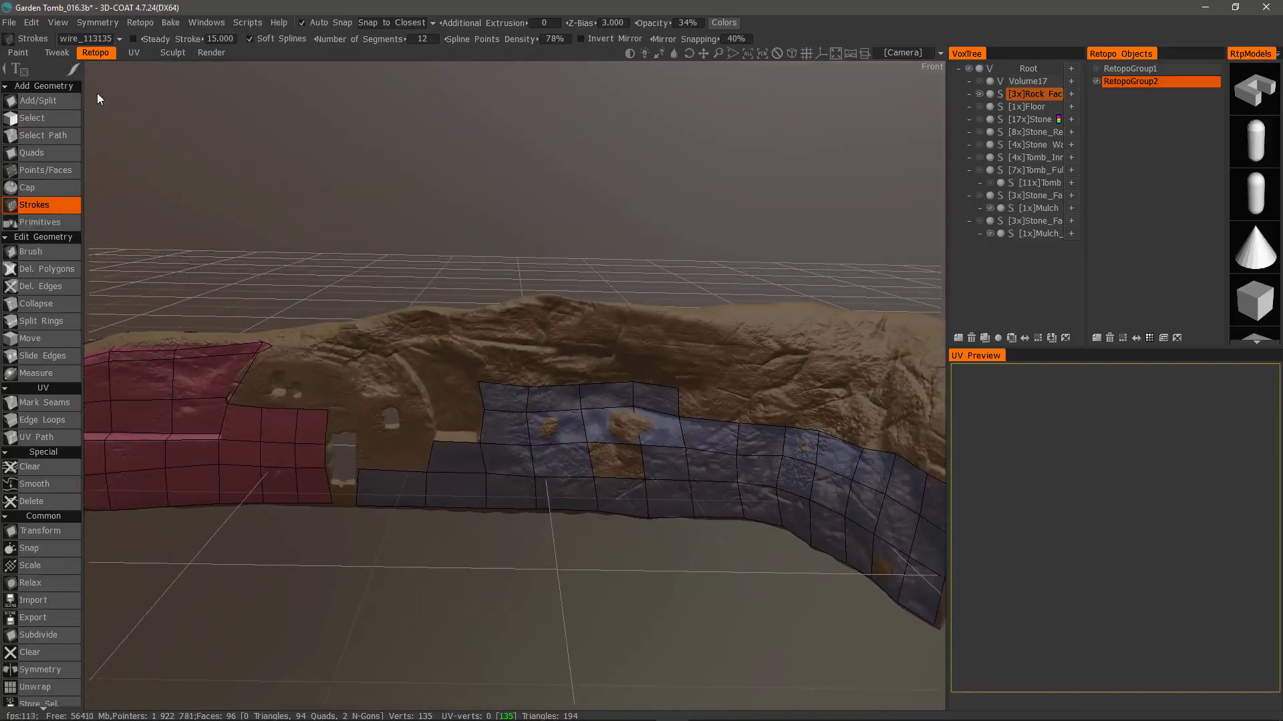
mouse_move(72, 71)
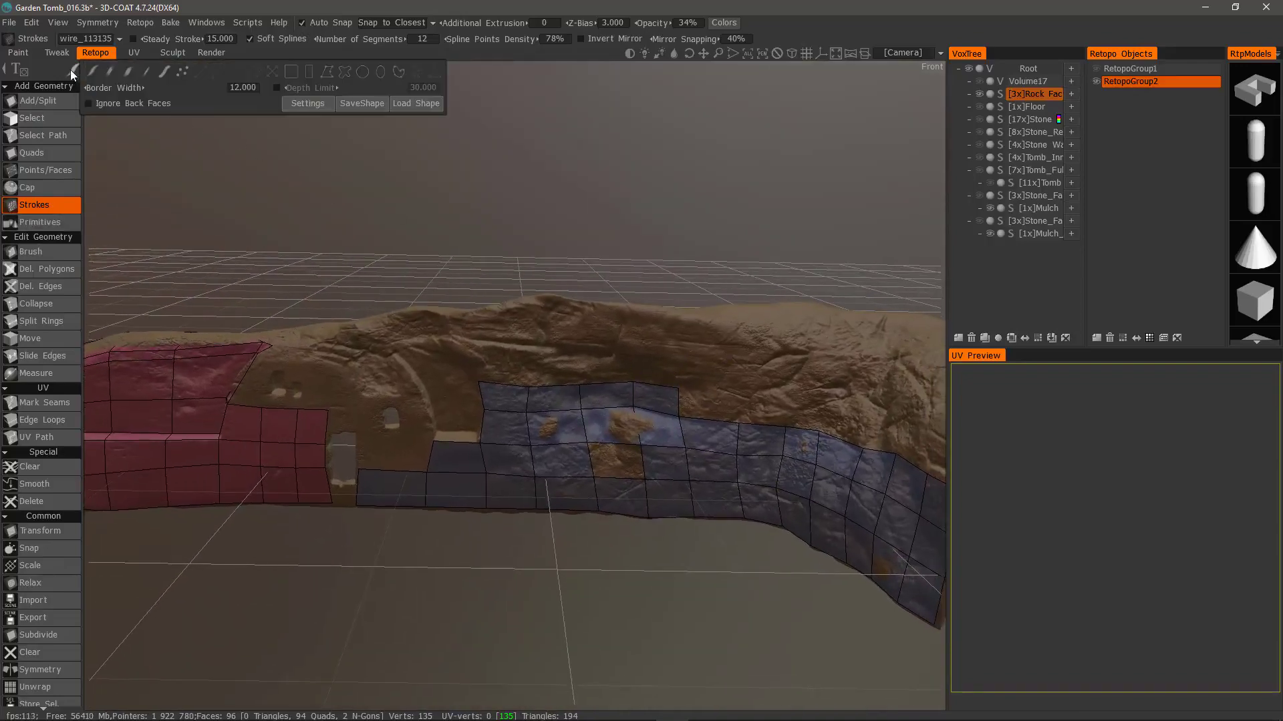
click(362, 73)
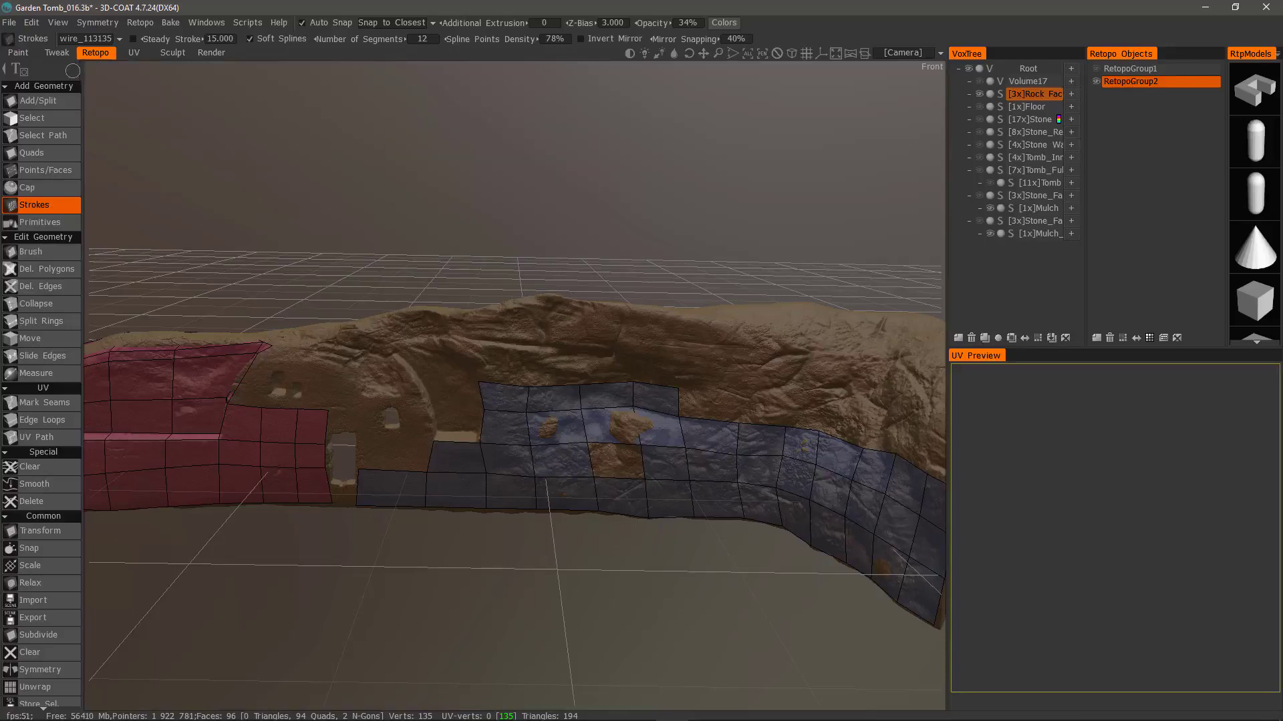
drag(730, 368, 754, 376)
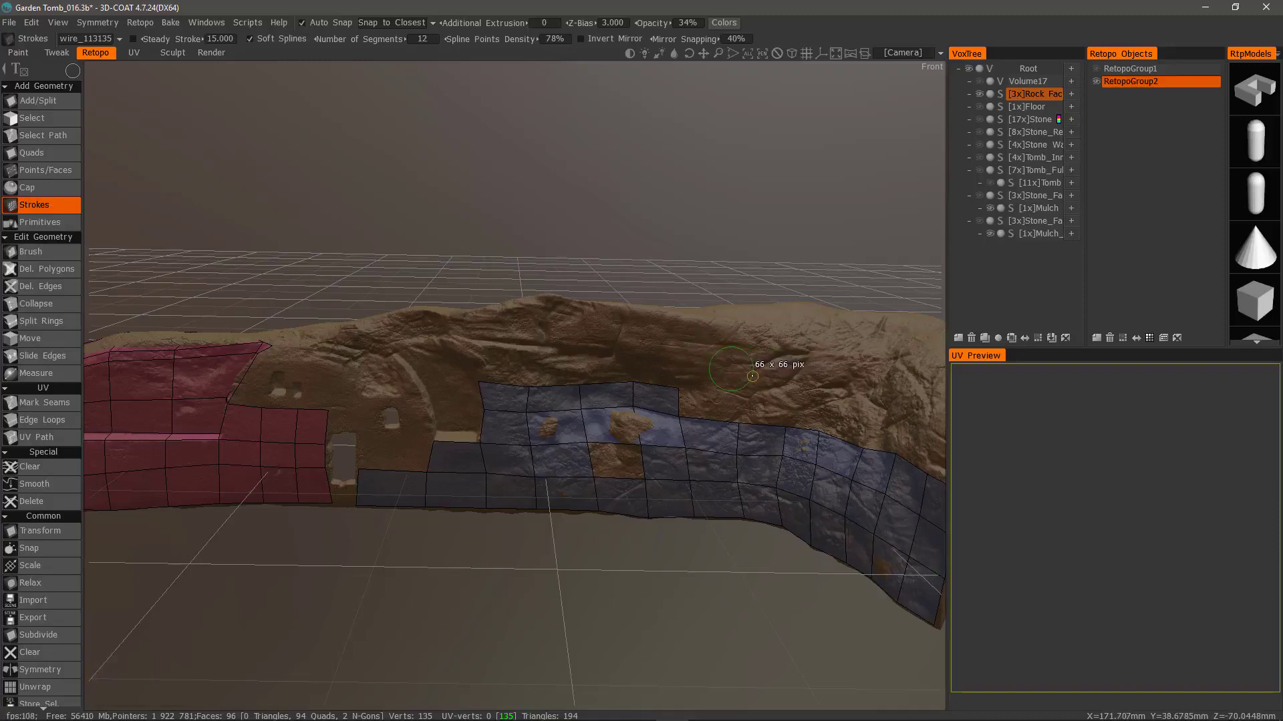
drag(752, 376, 774, 376)
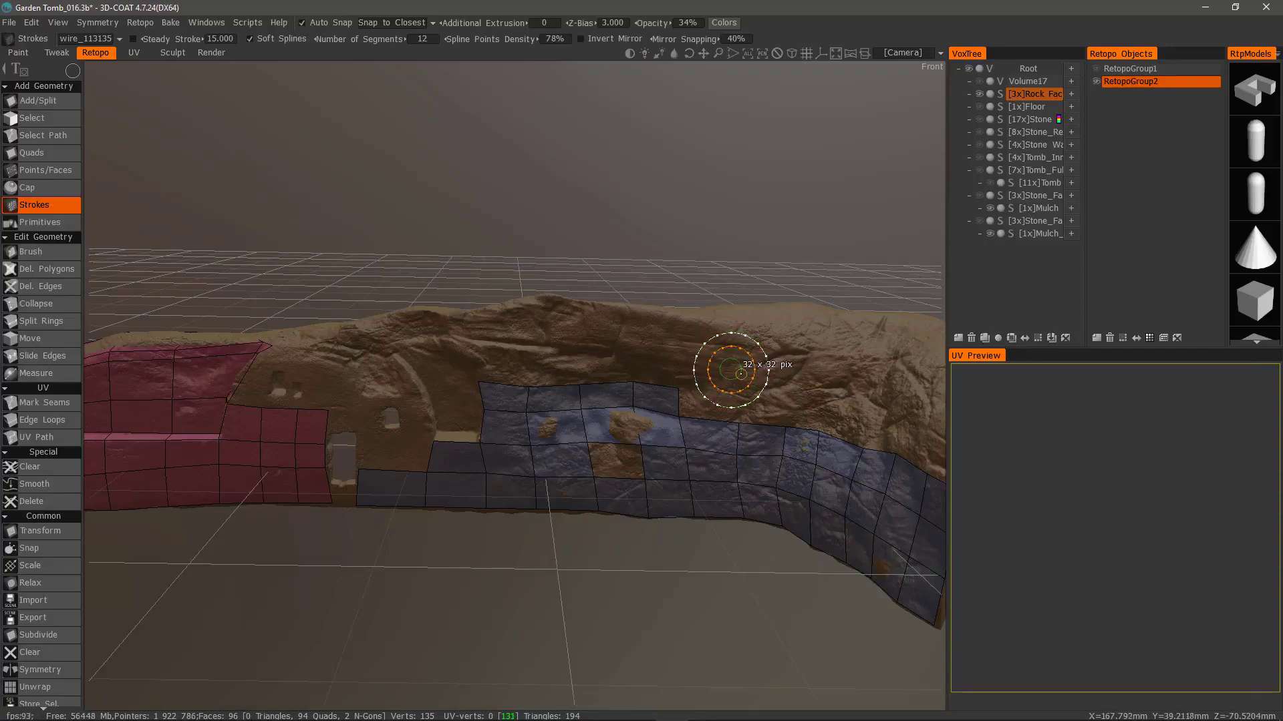
drag(742, 375, 743, 376)
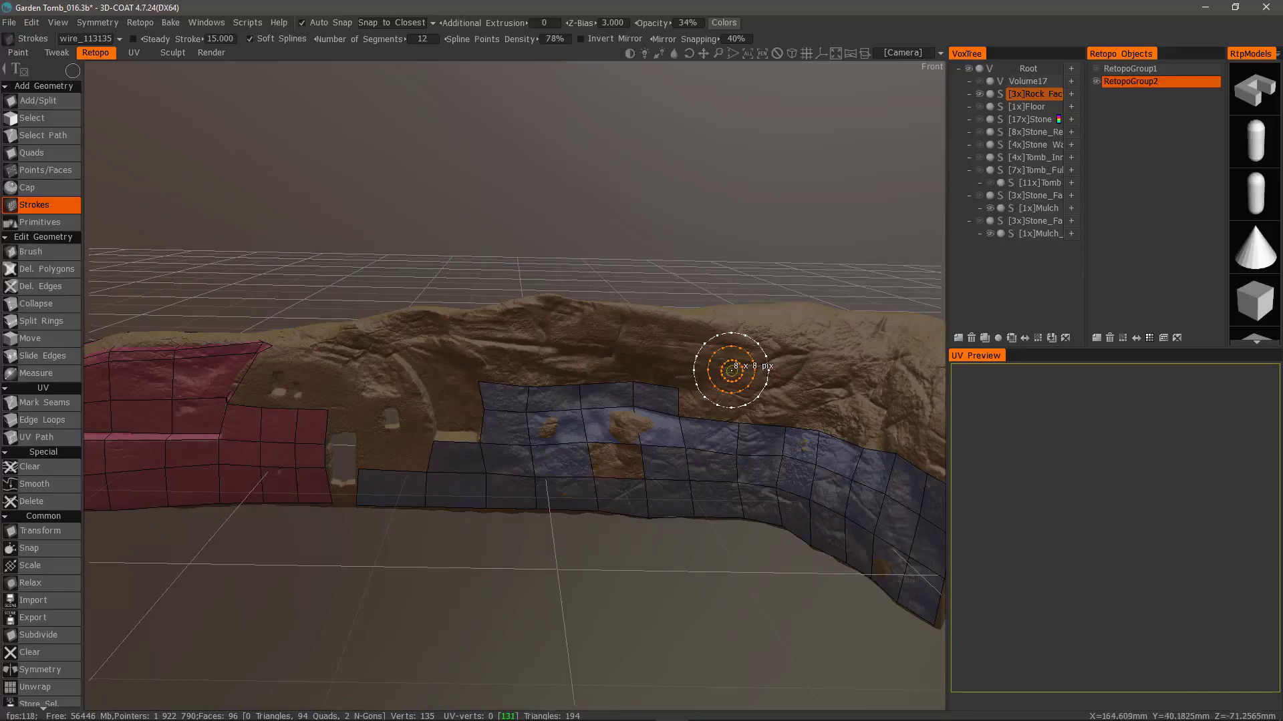
Draw a freehand stroke from the centre outward across the three concentric circles and generate the ring of quads
mouse_move(73, 74)
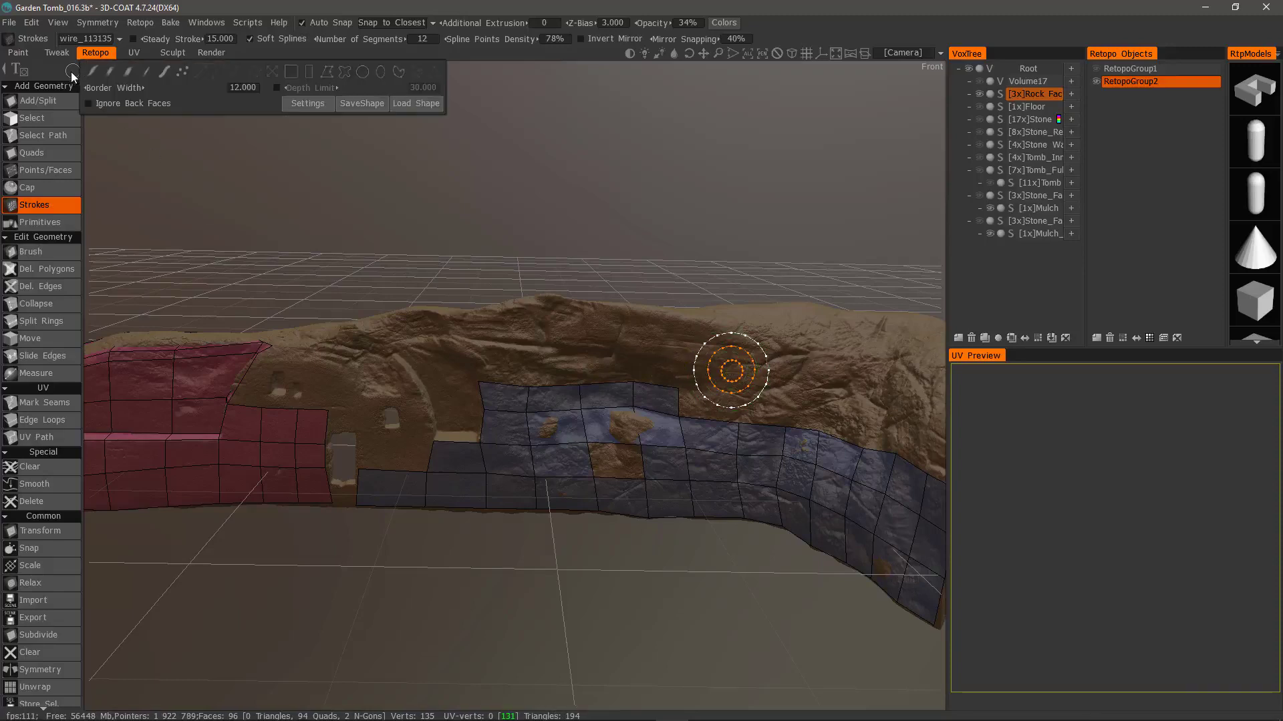
drag(730, 371, 670, 372)
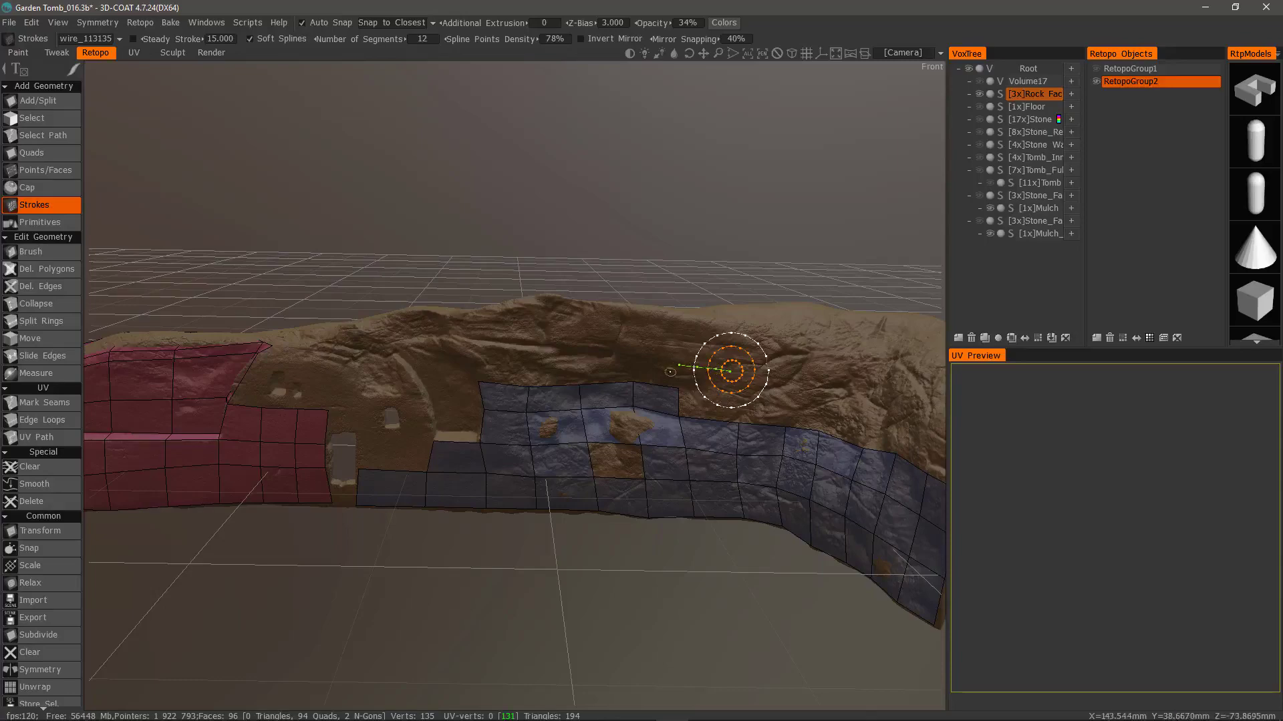
key(Return)
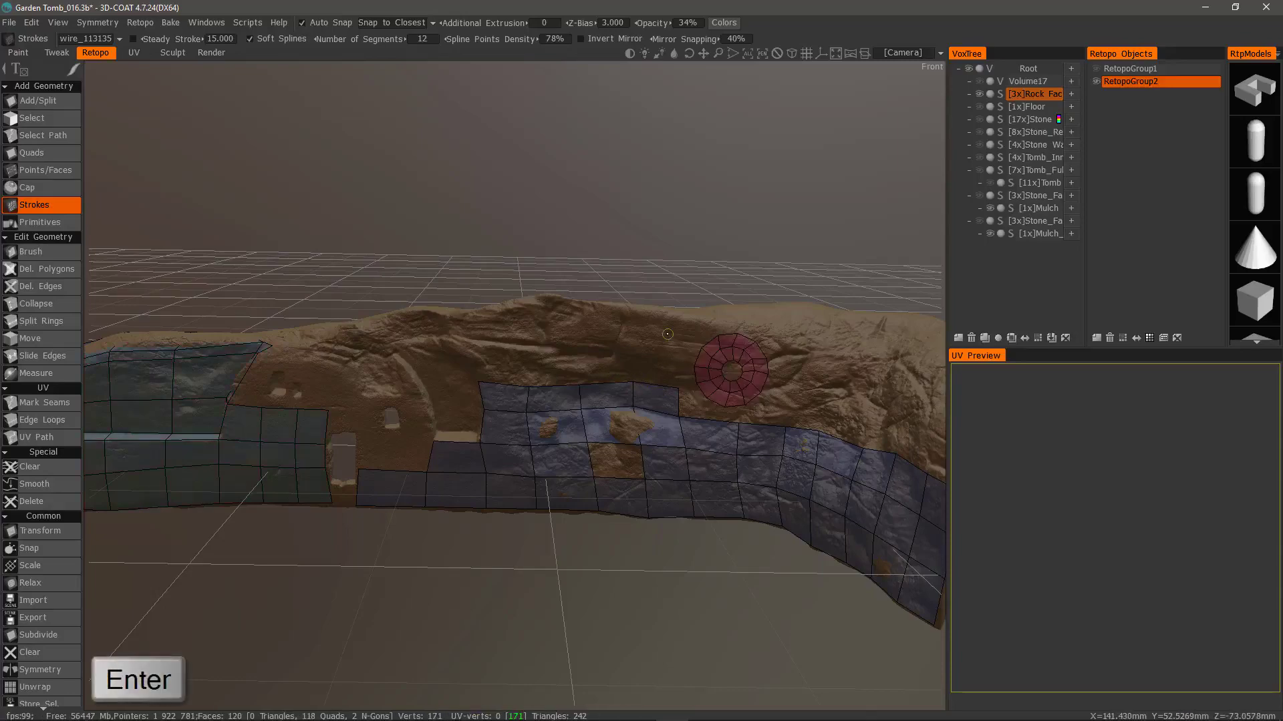
Use Strokes with the polyline shape to draw two bent guide lines with crossing lines on the bare upper rock corner and generate the quad strip
alt+drag(478, 318, 441, 311)
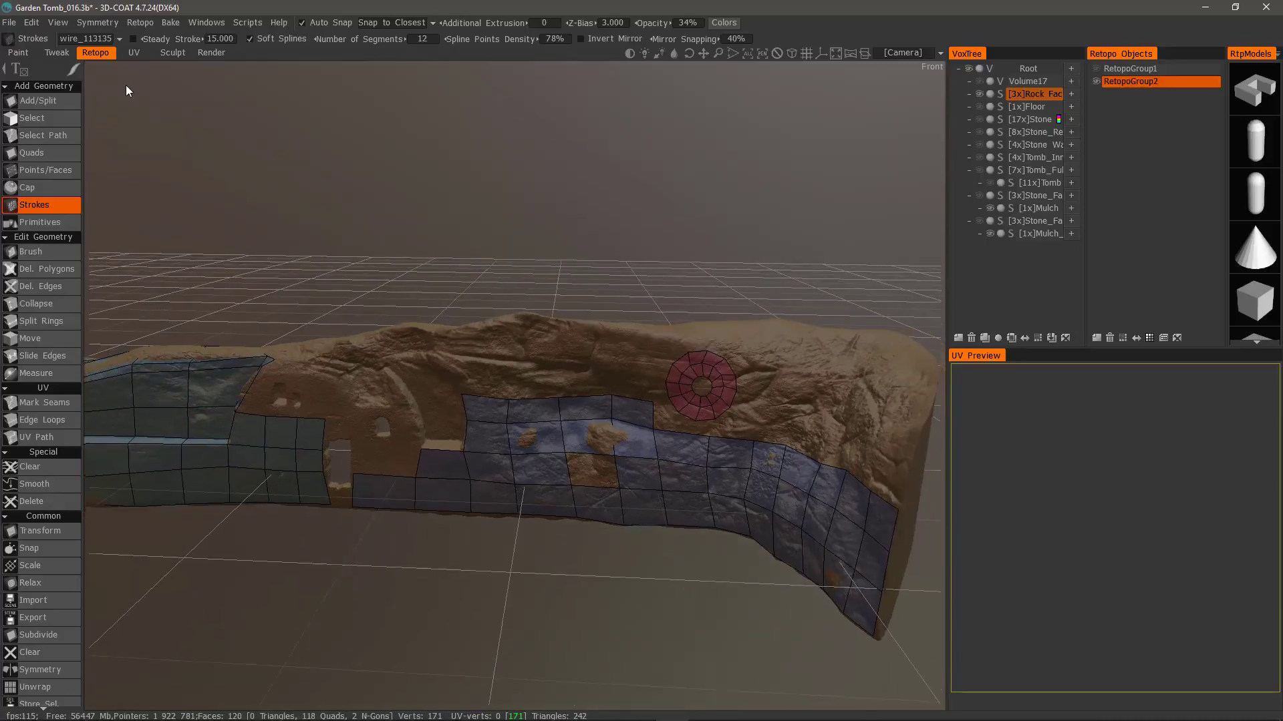
mouse_move(74, 71)
click(327, 72)
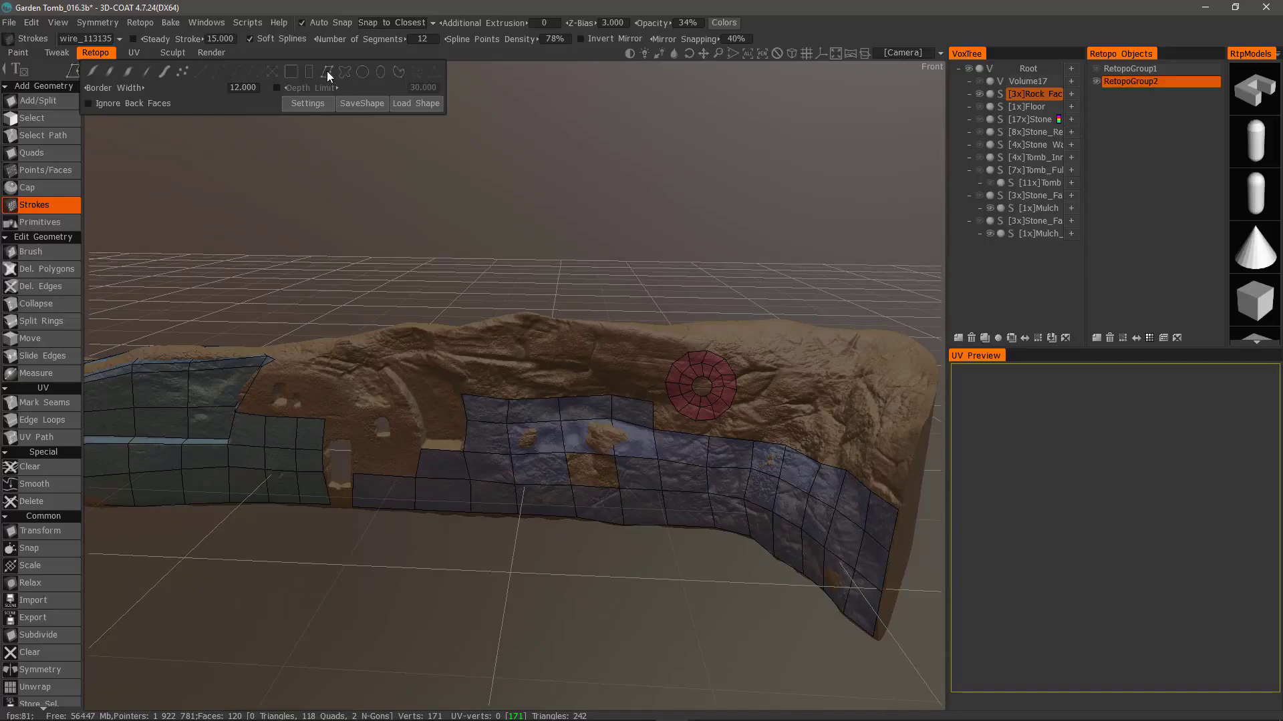
mouse_move(629, 286)
alt+mouse_down()
mouse_move(584, 341)
mouse_move(748, 401)
mouse_move(749, 383)
alt+mouse_up()
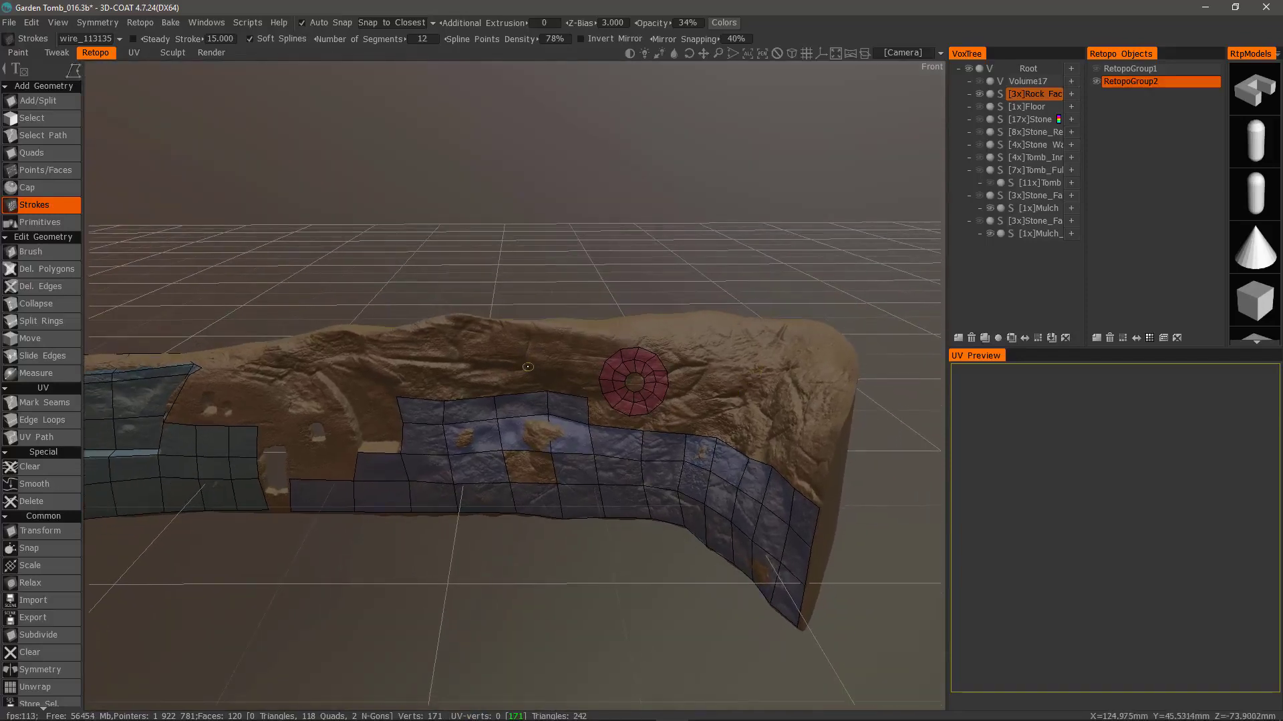
mouse_move(552, 332)
alt+mouse_down()
mouse_move(639, 294)
mouse_move(671, 334)
mouse_move(603, 354)
mouse_move(709, 413)
alt+mouse_up()
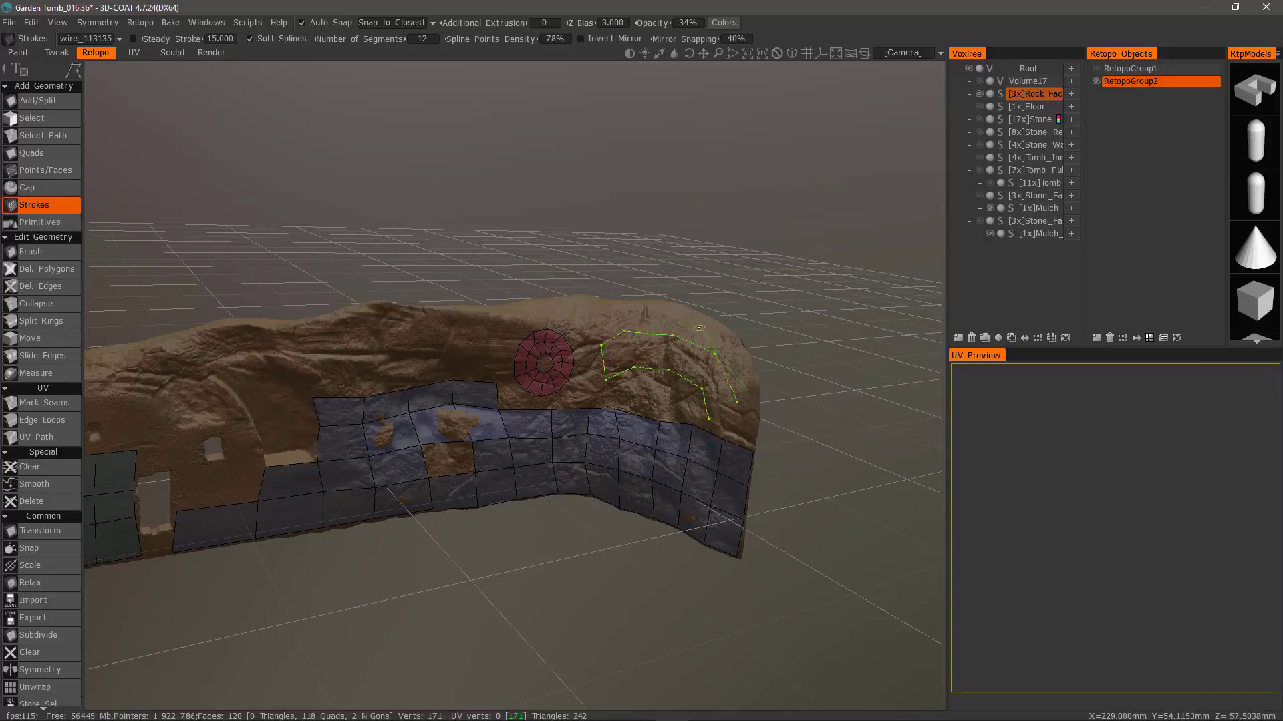
click(699, 419)
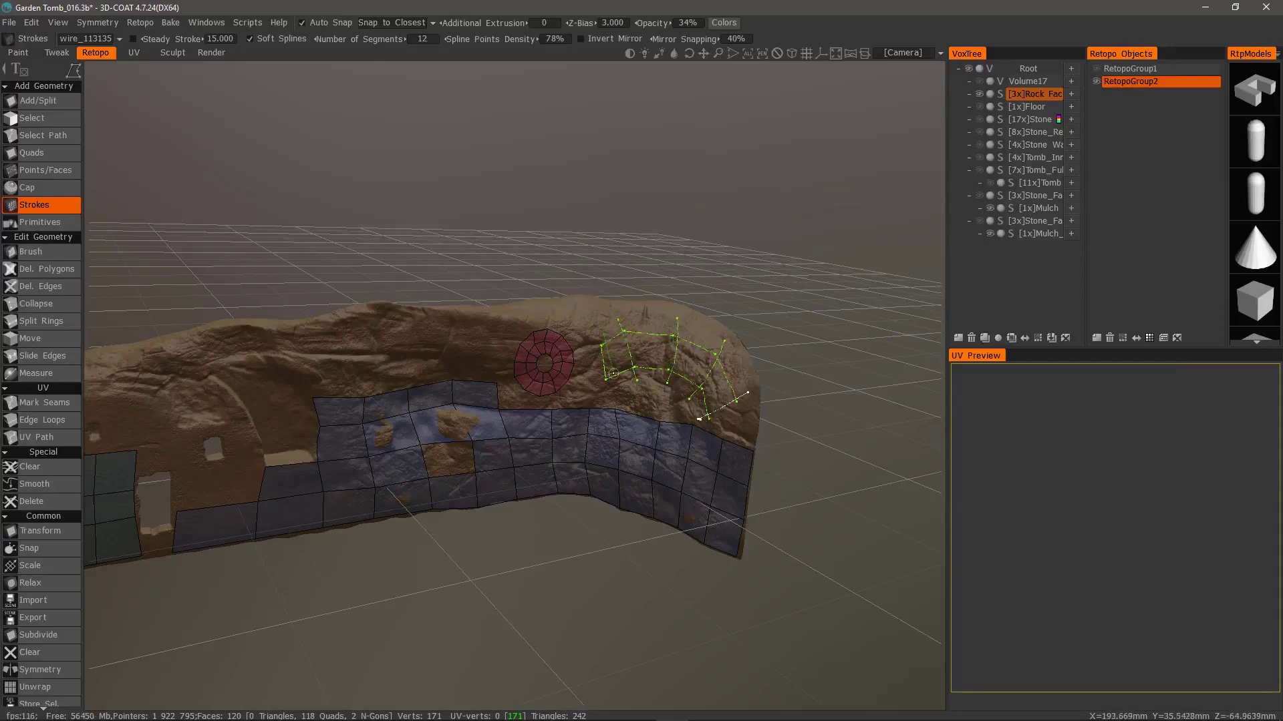
key(Return)
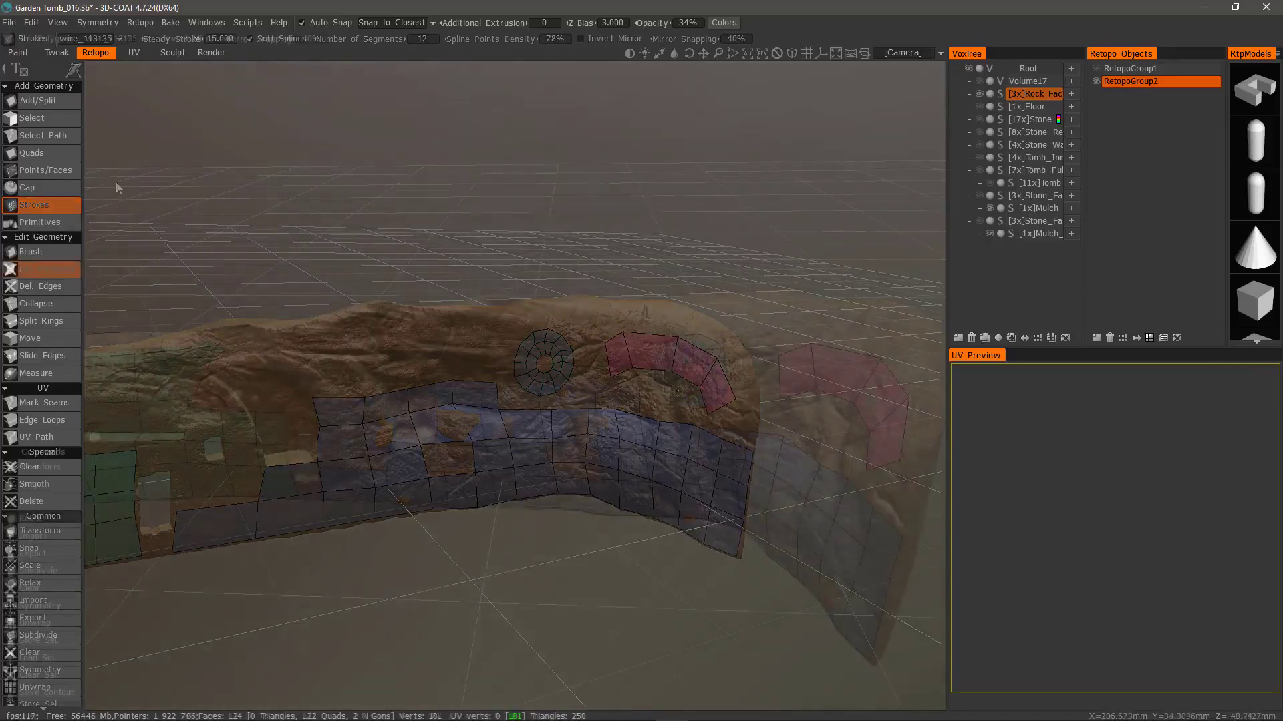
Set the Select tool to Faces mode, select the circular ring and the bent quad strip, and delete them
click(38, 118)
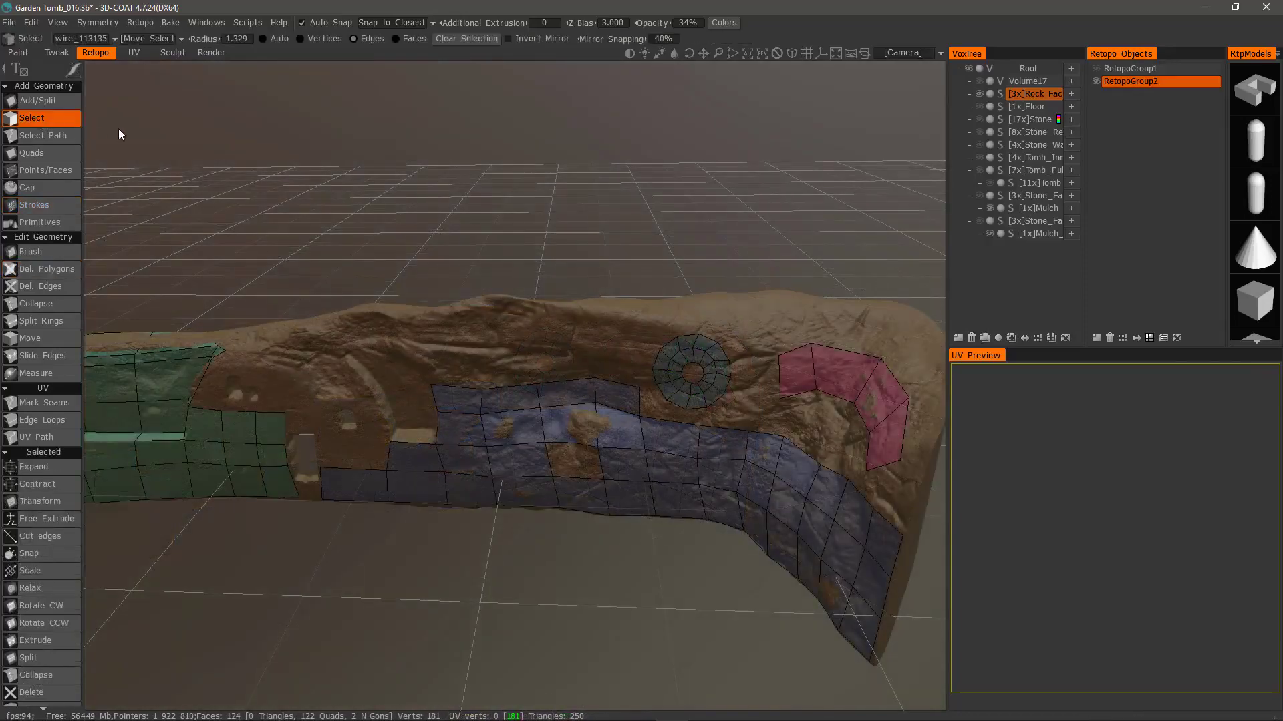
click(395, 39)
mouse_move(625, 284)
mouse_down()
mouse_move(642, 347)
mouse_move(683, 368)
mouse_up()
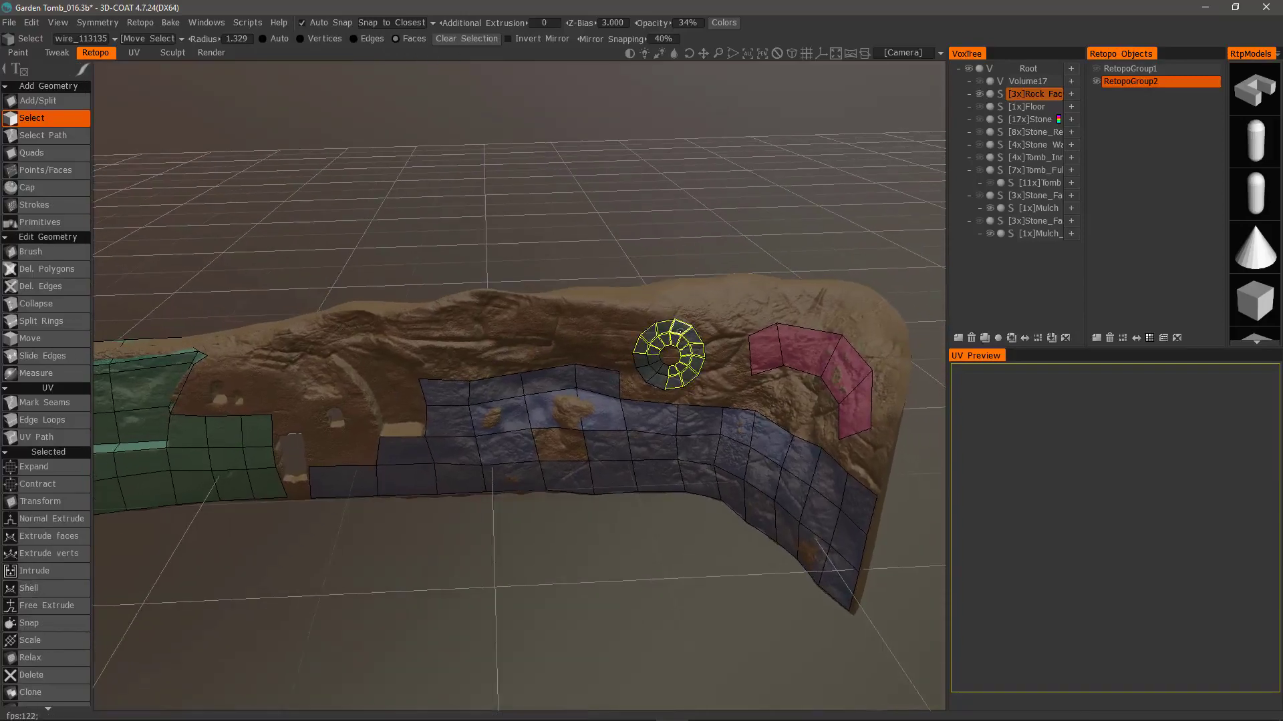
mouse_move(755, 349)
mouse_down()
mouse_move(819, 361)
mouse_move(858, 401)
mouse_up()
key(Delete)
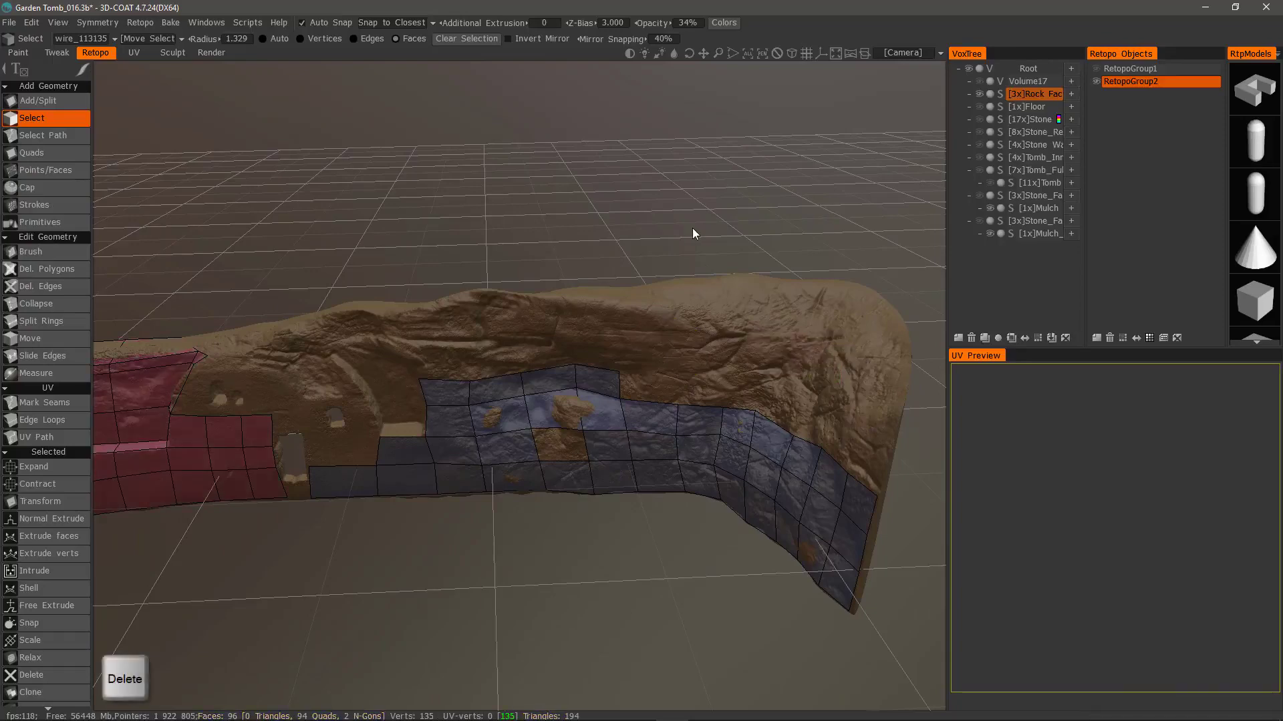
Switch to the Brush tool and enlarge its radius to about 21.6 for adjusting the rock face meshes
right_drag(692, 234, 628, 244)
drag(628, 244, 618, 281)
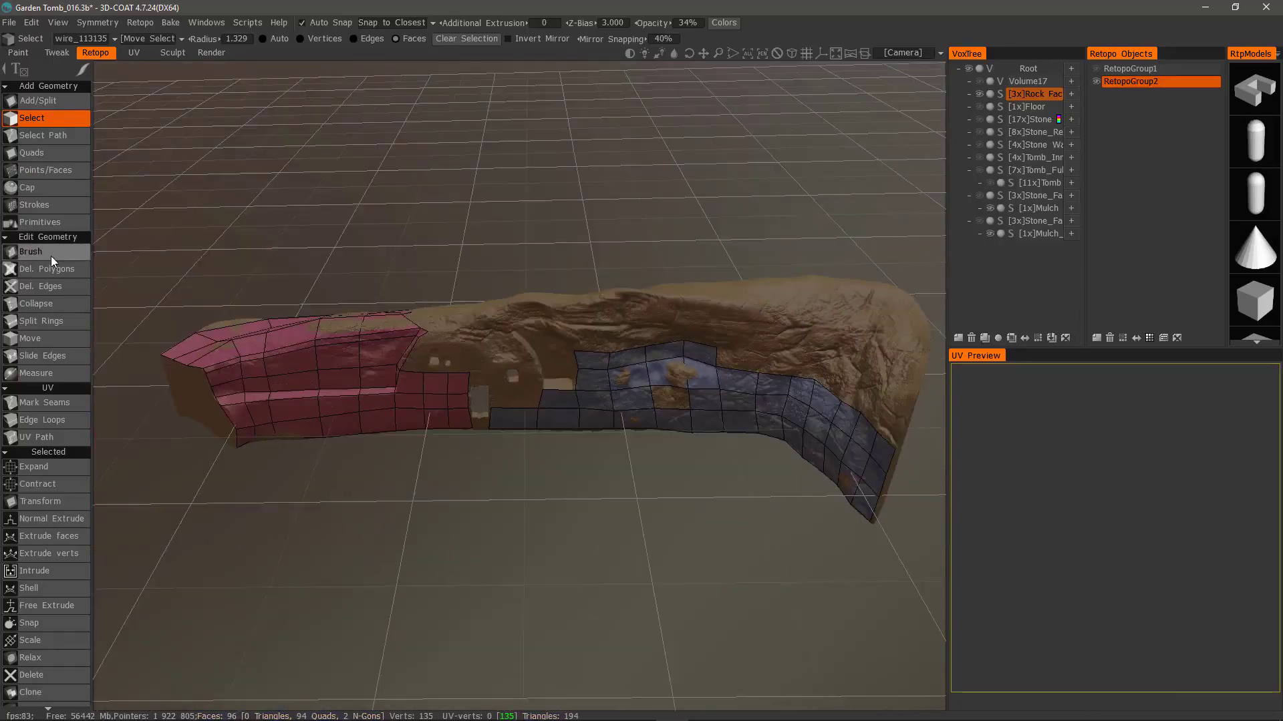
click(48, 252)
drag(201, 281, 328, 360)
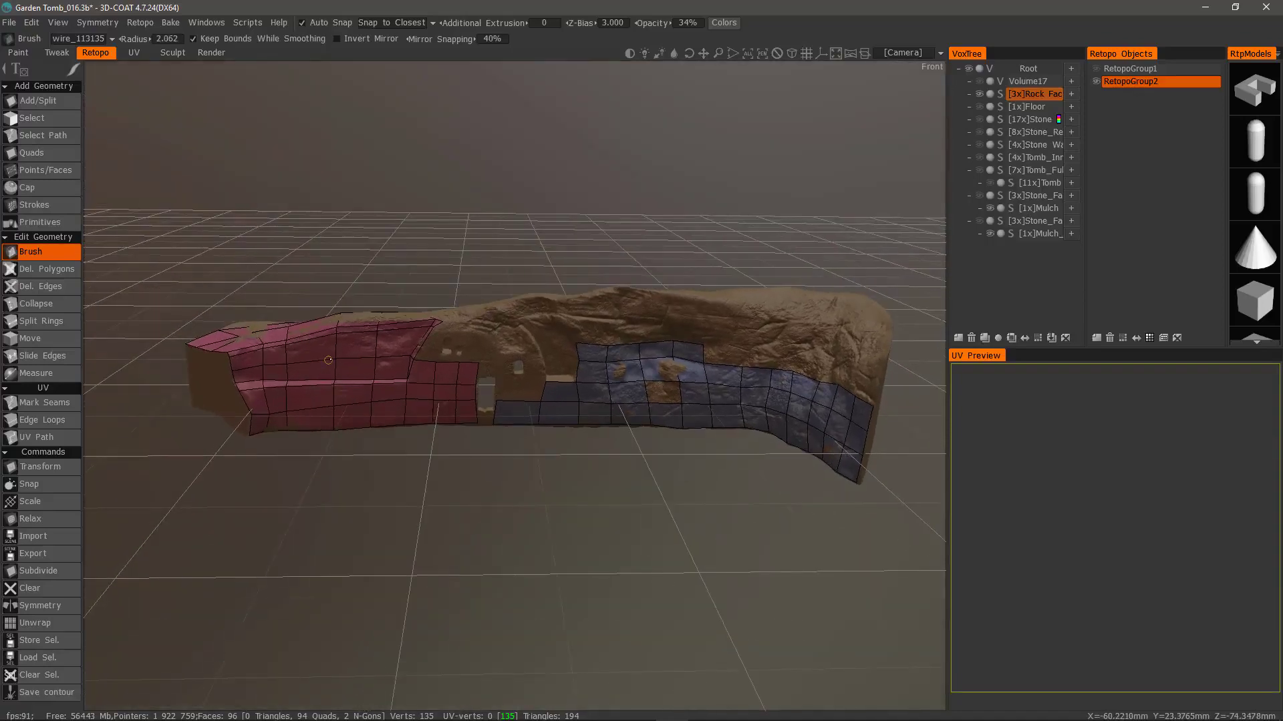
right_drag(328, 360, 344, 365)
mouse_move(343, 365)
alt+mouse_down()
mouse_move(304, 332)
mouse_move(358, 343)
mouse_move(373, 329)
mouse_move(151, 66)
mouse_move(75, 106)
mouse_move(55, 53)
mouse_move(378, 325)
alt+mouse_up()
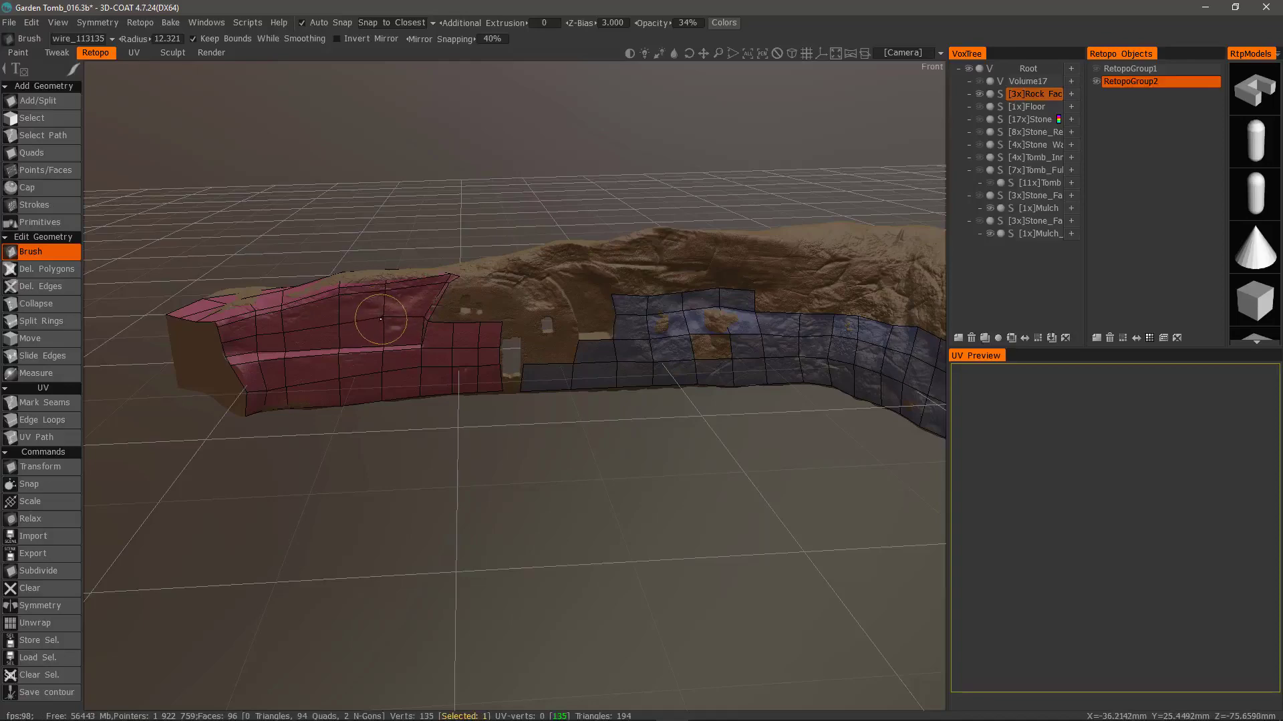
mouse_move(386, 320)
alt+mouse_down()
mouse_move(548, 239)
mouse_move(595, 263)
alt+mouse_up()
right_drag(627, 254, 643, 255)
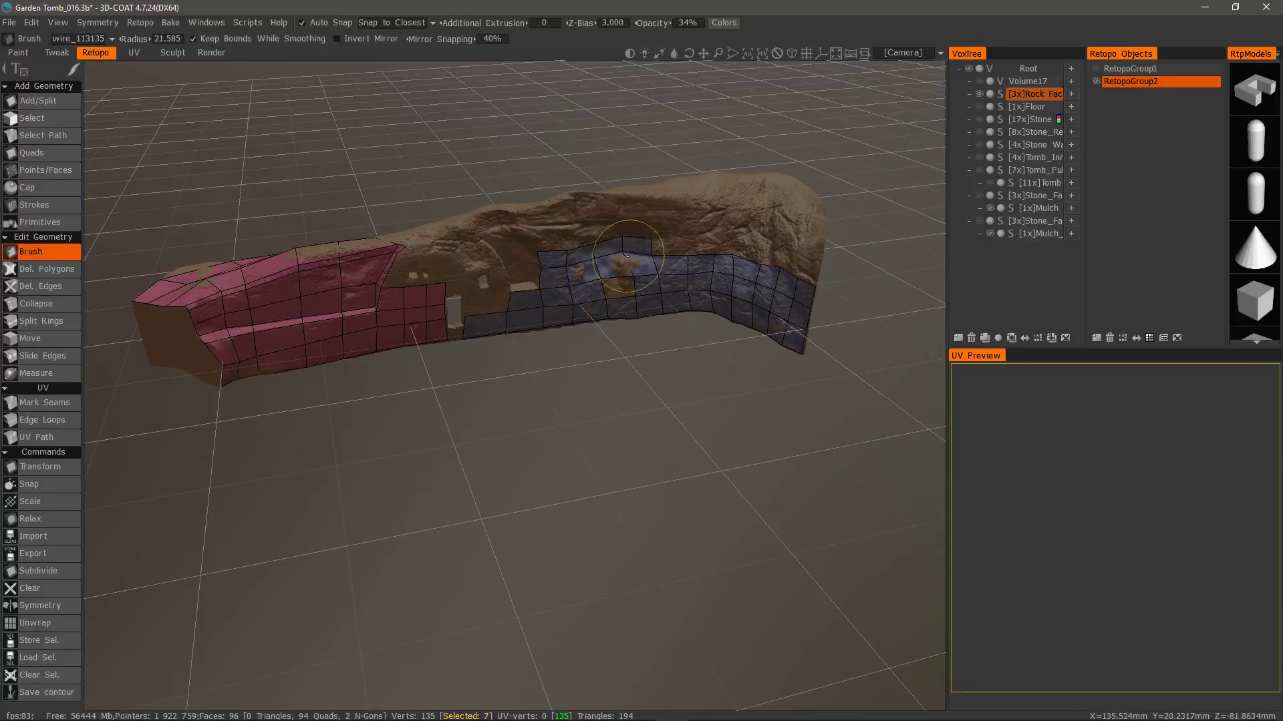
alt+drag(624, 254, 588, 220)
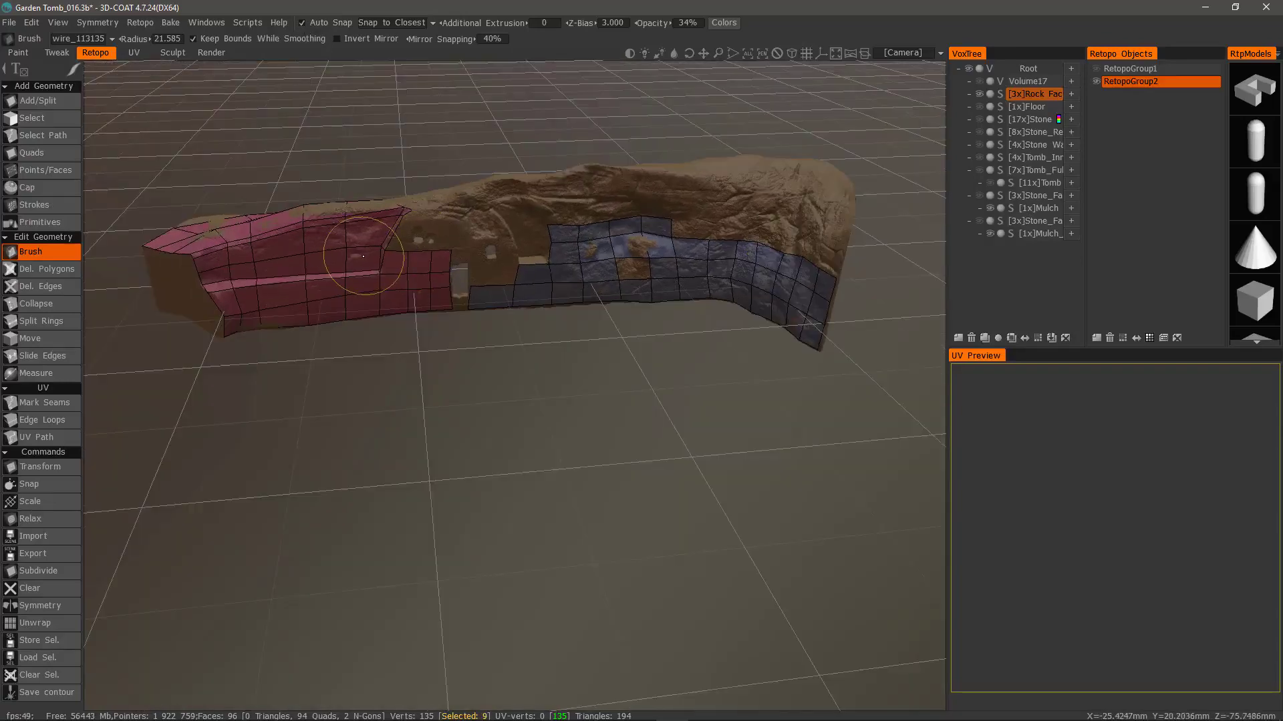
alt+drag(362, 256, 299, 59)
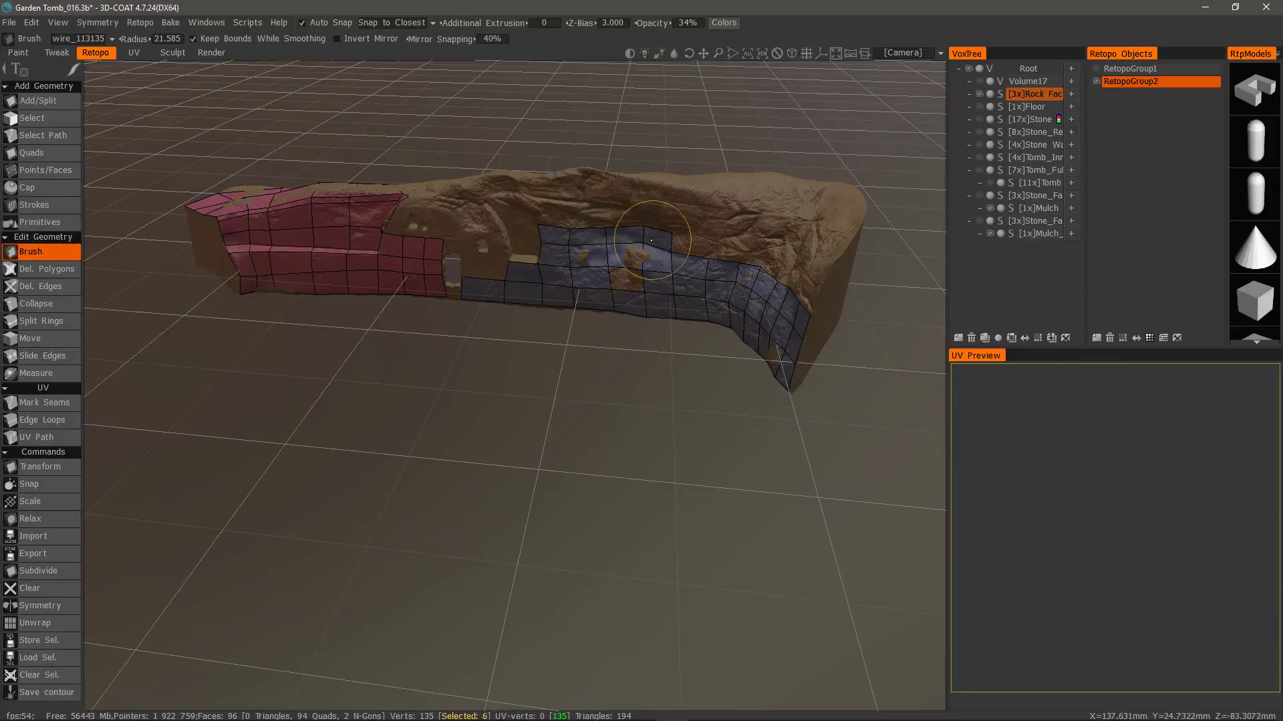
alt+drag(653, 242, 613, 227)
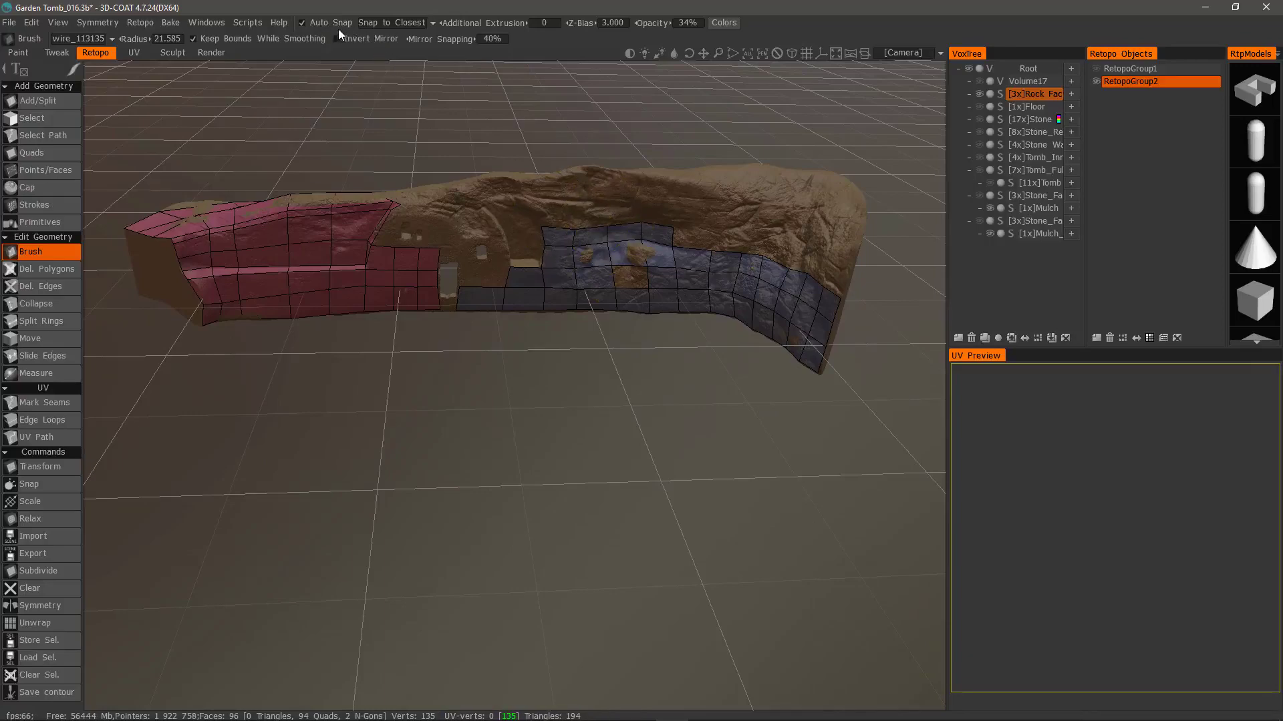
Reduce the Brush radius to about 7.7 and snap the retopo mesh to the rock surface
alt+drag(587, 264, 684, 239)
scroll(614, 258, up, 3)
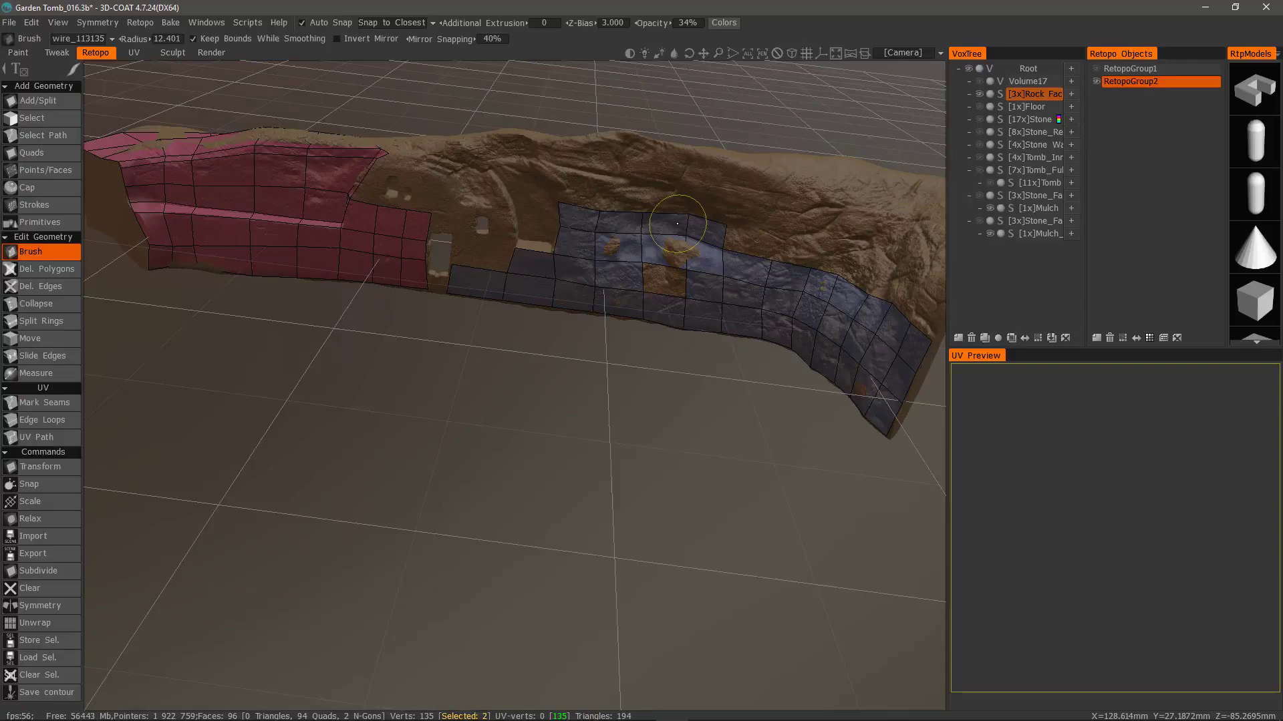
alt+right_drag(677, 224, 688, 149)
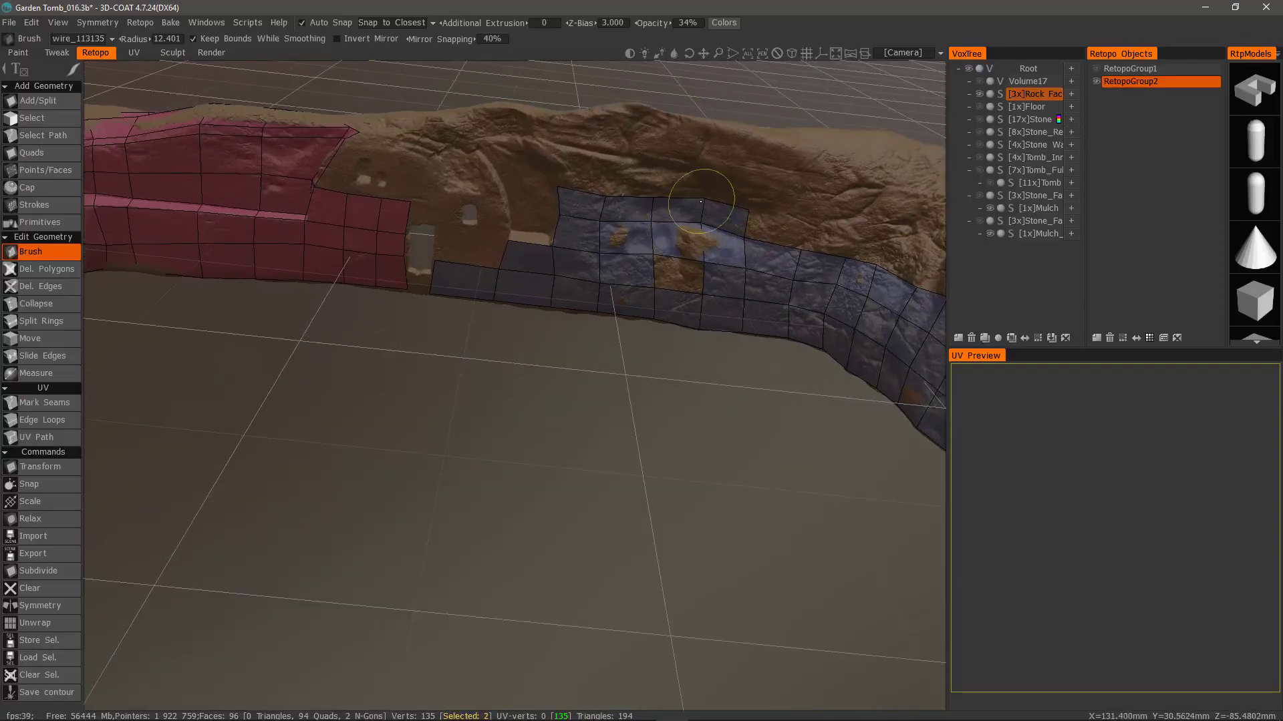
alt+drag(701, 201, 485, 268)
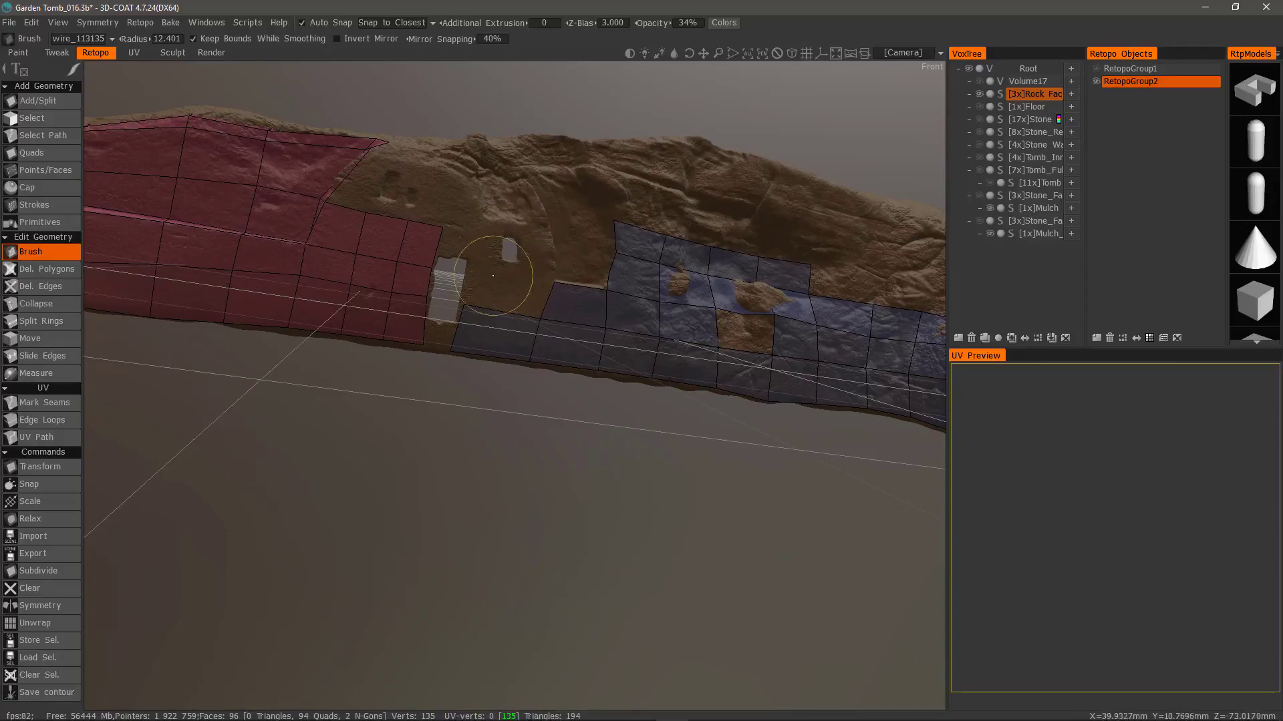
alt+drag(506, 258, 501, 284)
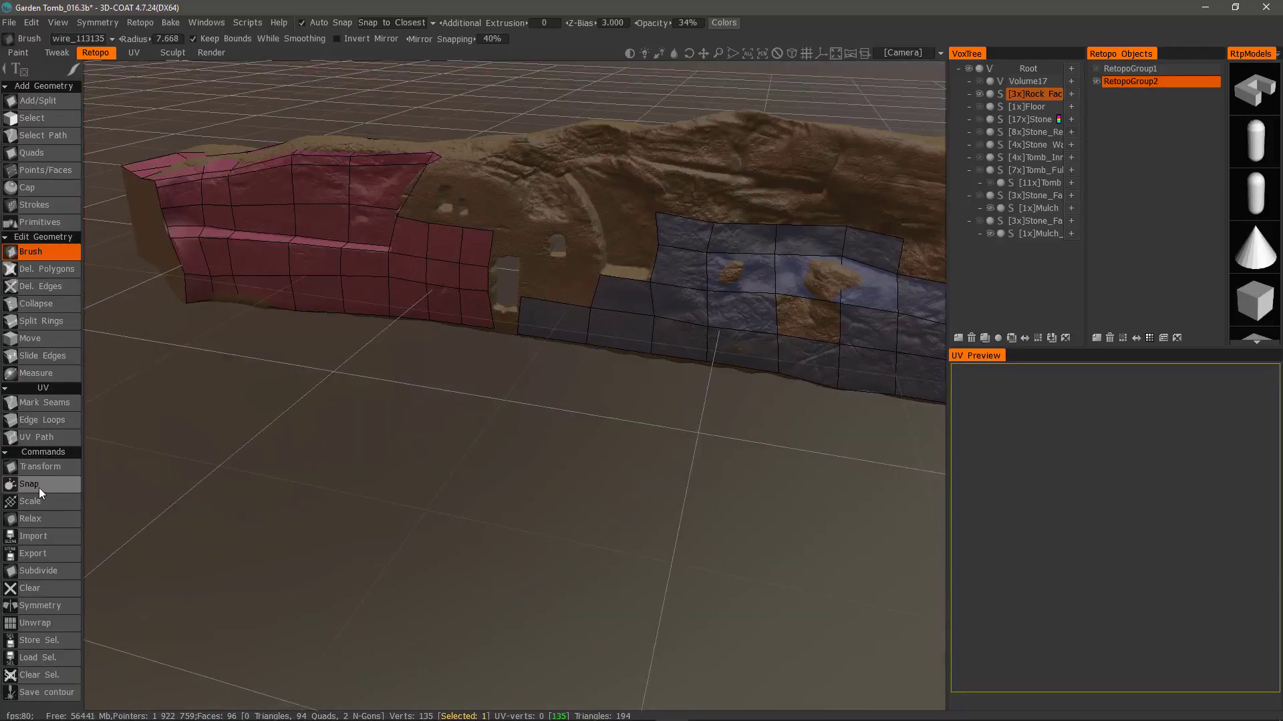
click(39, 488)
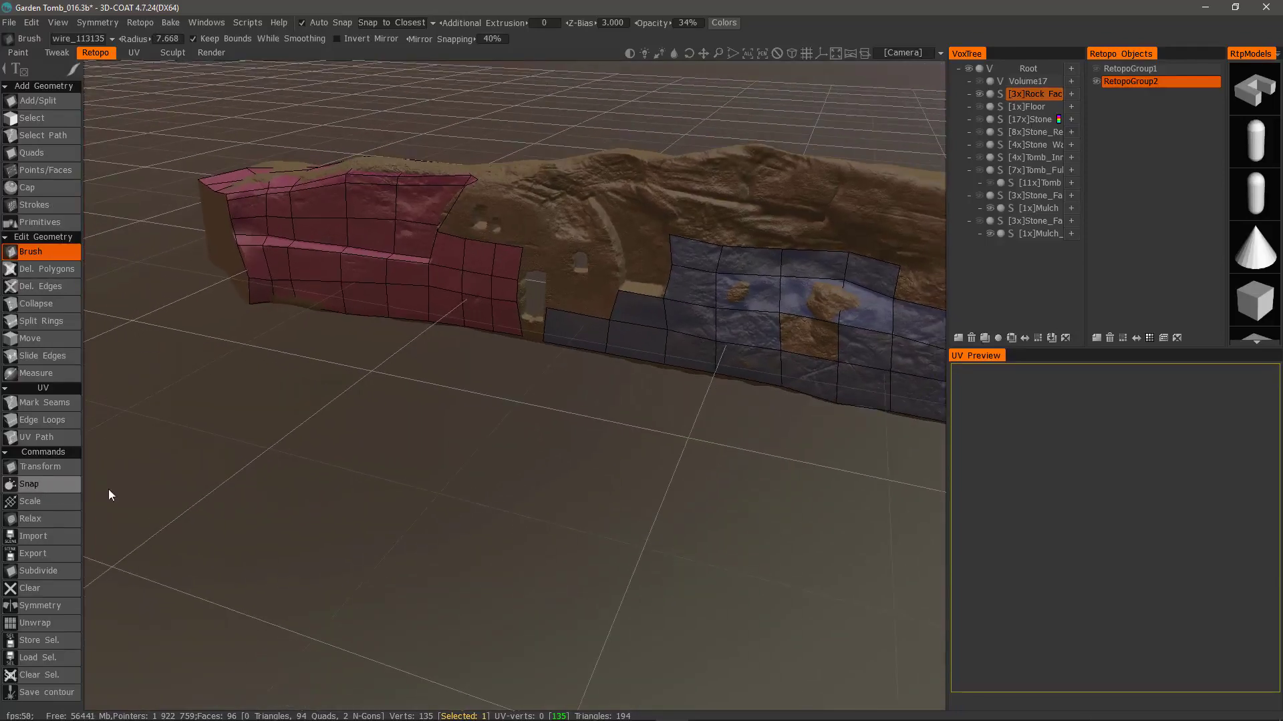
Smooth the mesh beside the doorway with the Brush at a radius of about 11.4
mouse_move(820, 263)
alt+mouse_down()
mouse_move(804, 367)
mouse_move(427, 288)
mouse_move(267, 35)
mouse_move(310, 24)
mouse_move(59, 254)
alt+mouse_up()
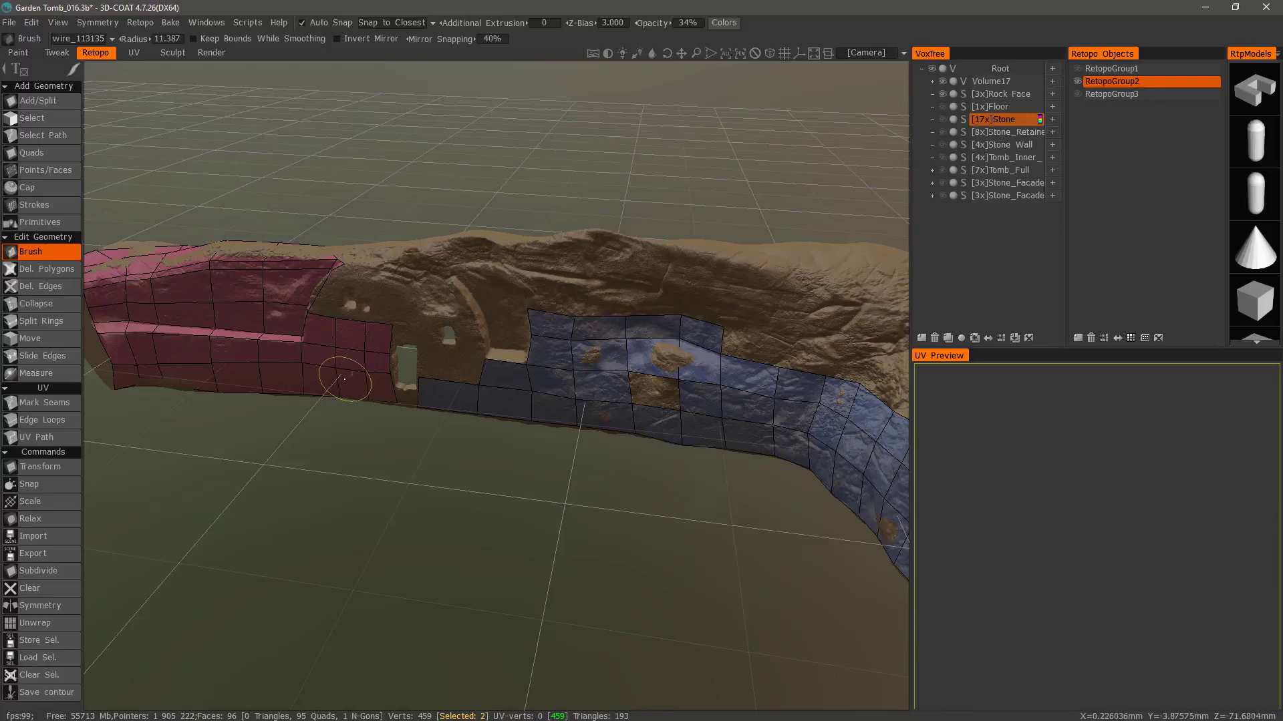
key(shift)
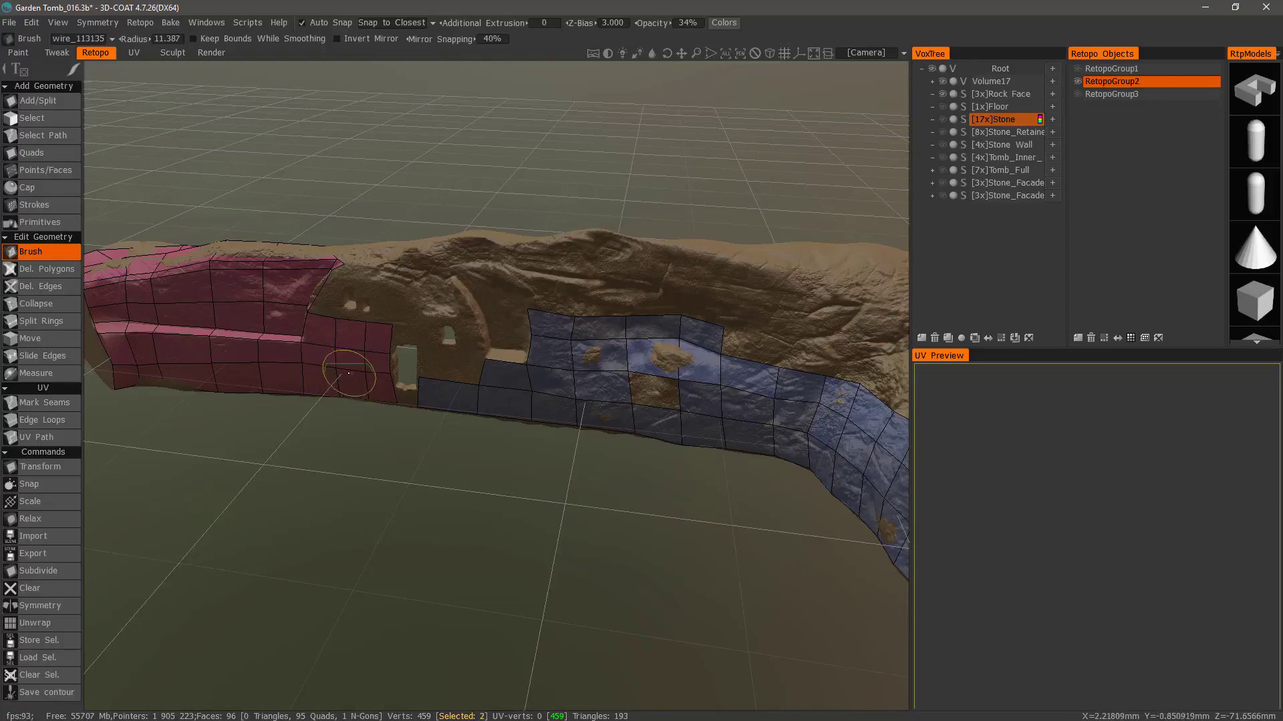
click(361, 373)
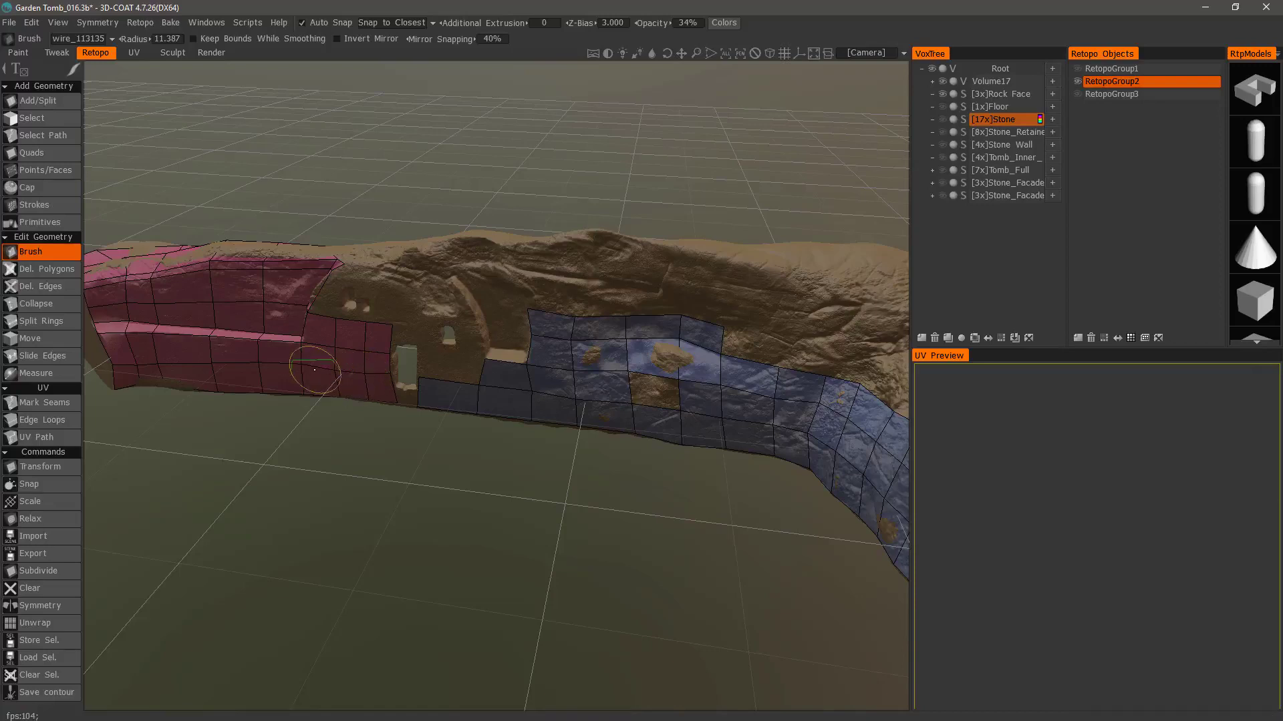